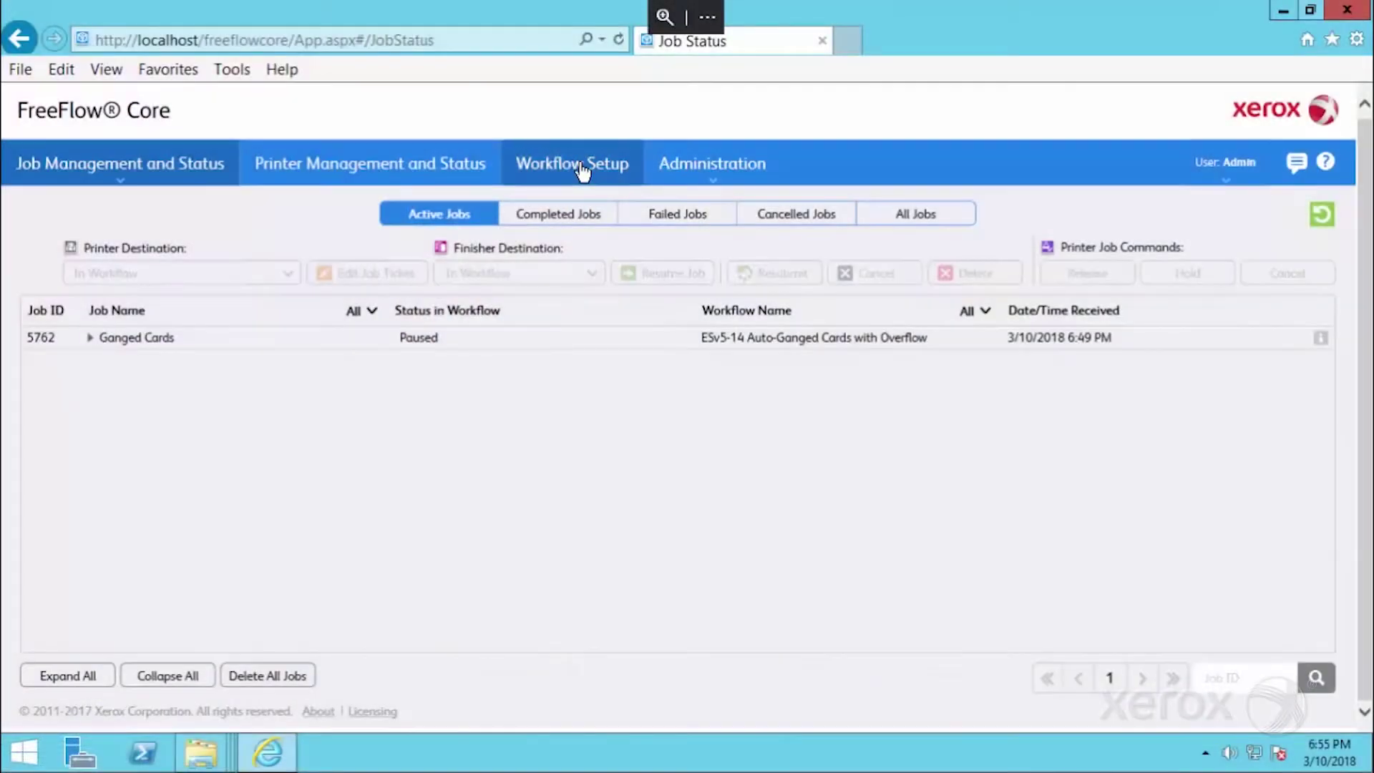
Add a new workflow named 'All BC 8up on 8.5x11 Cut and Stack' in Workflow Setup
click(582, 166)
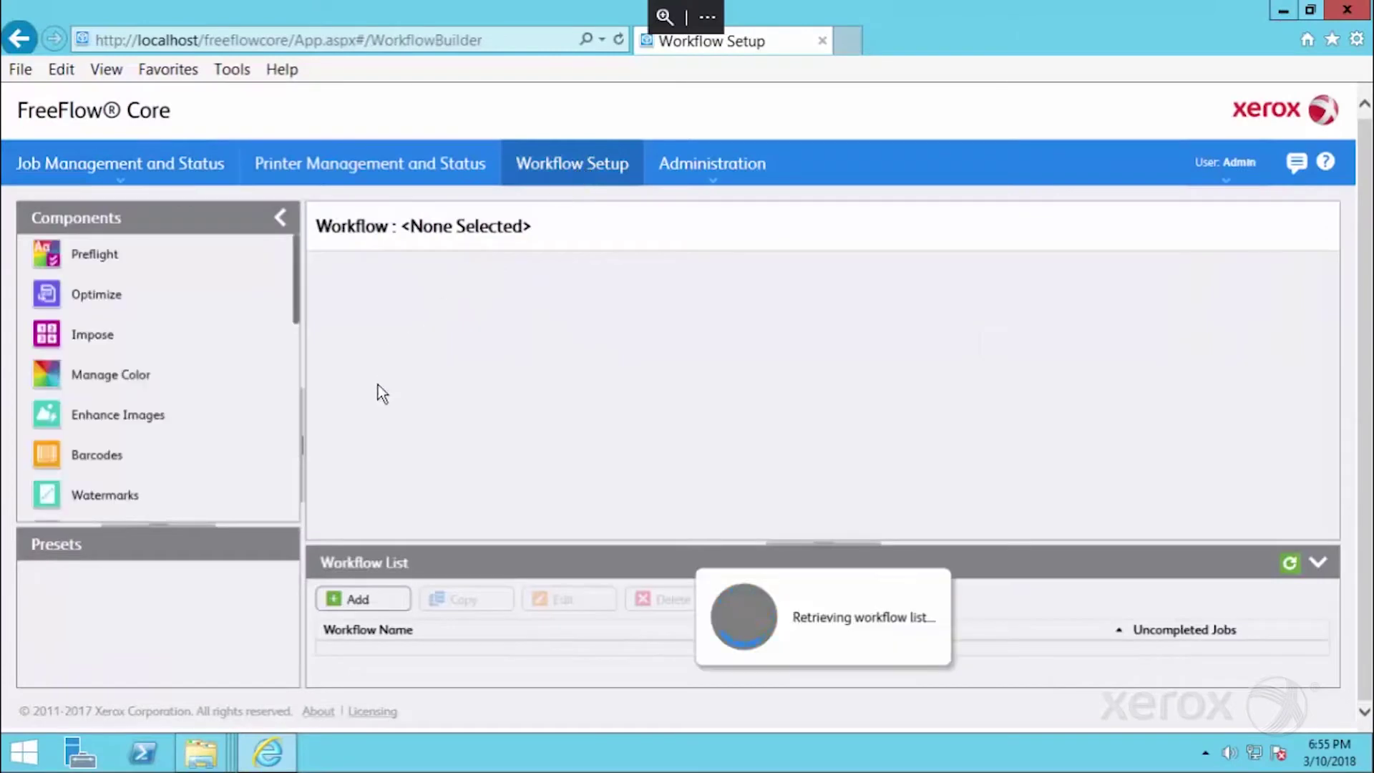
click(339, 598)
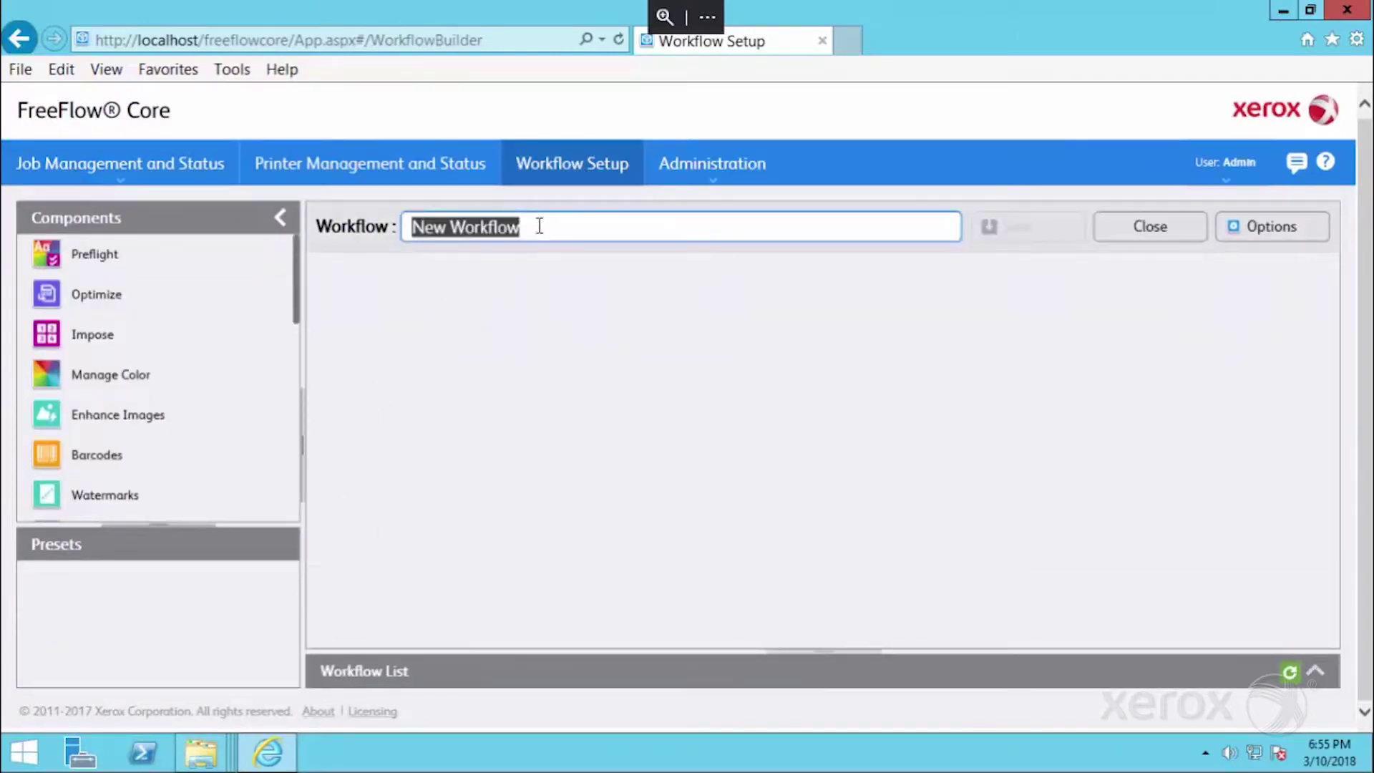
text(All BC )
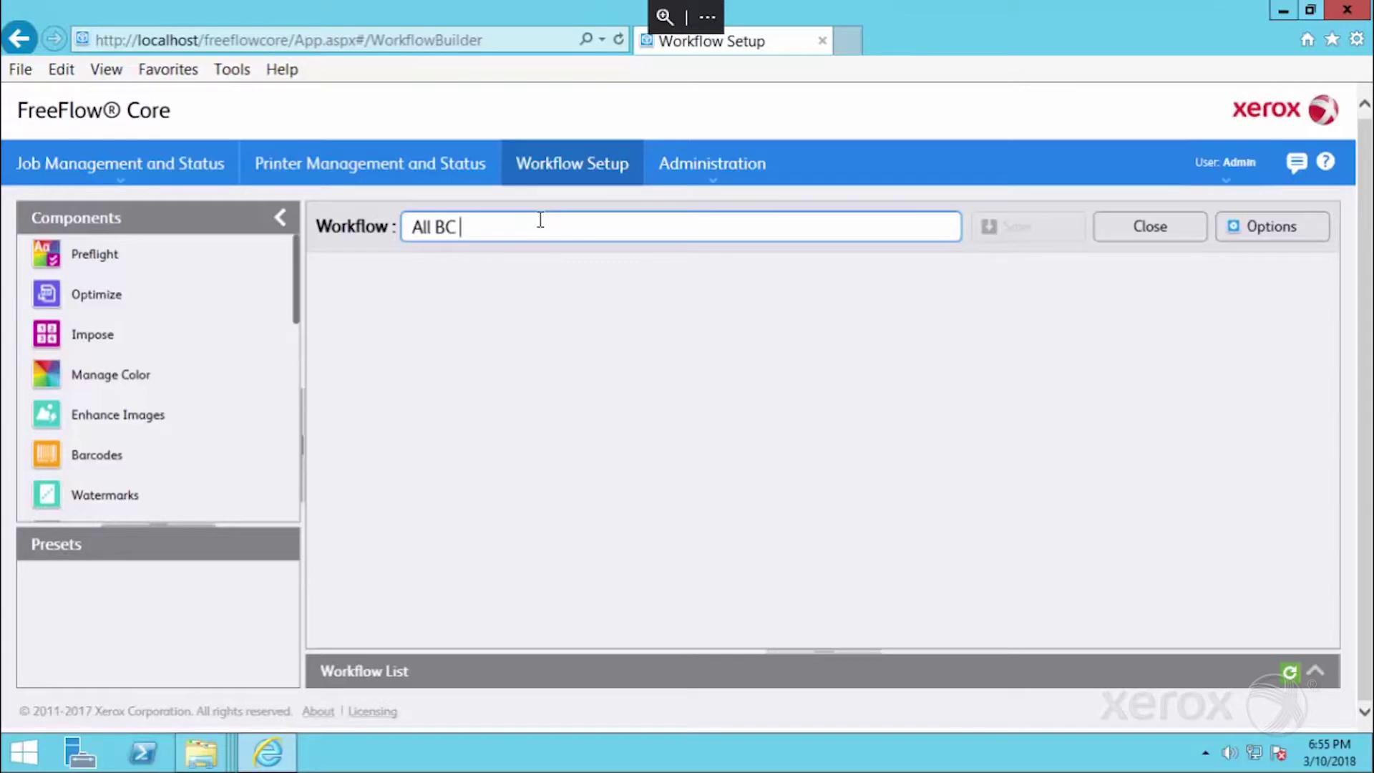
text(8up on 8.5x11 Cut and )
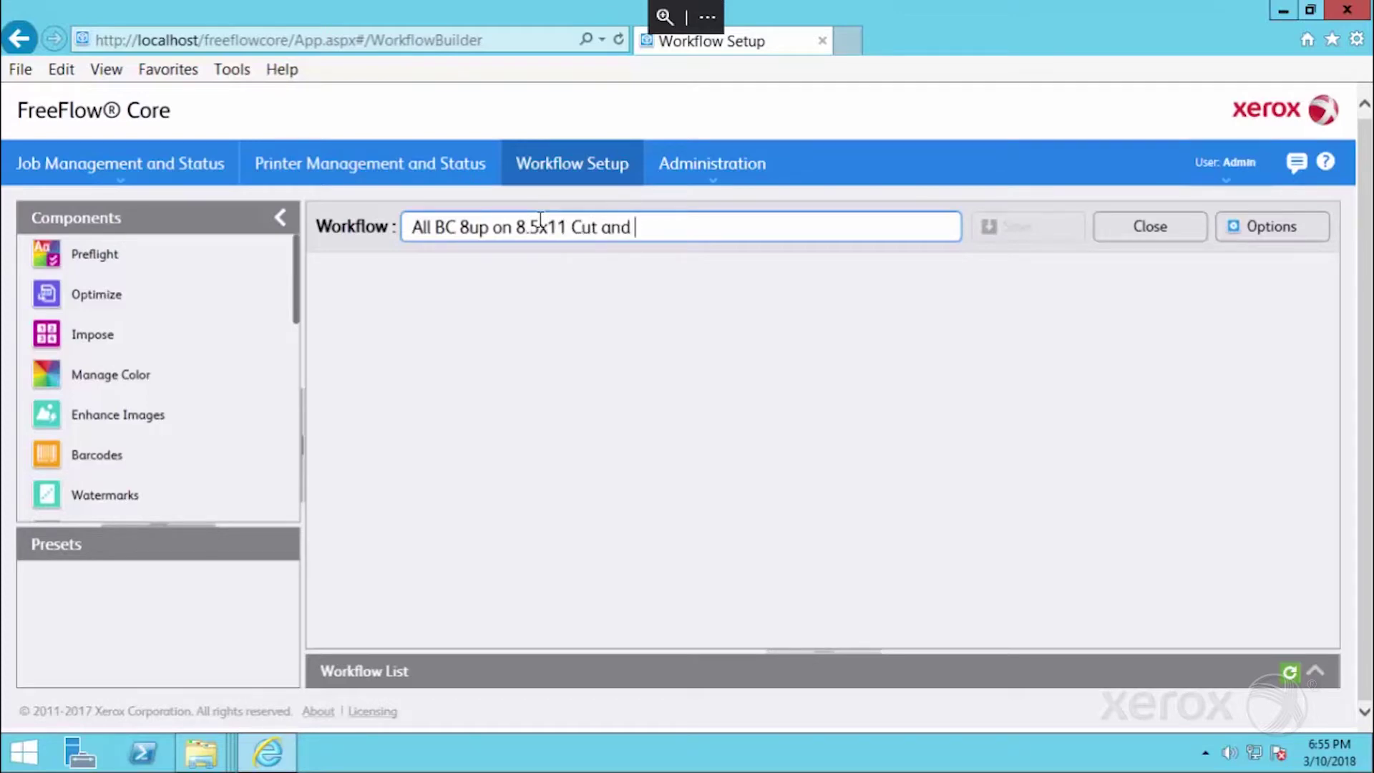
text(Stack)
click(126, 253)
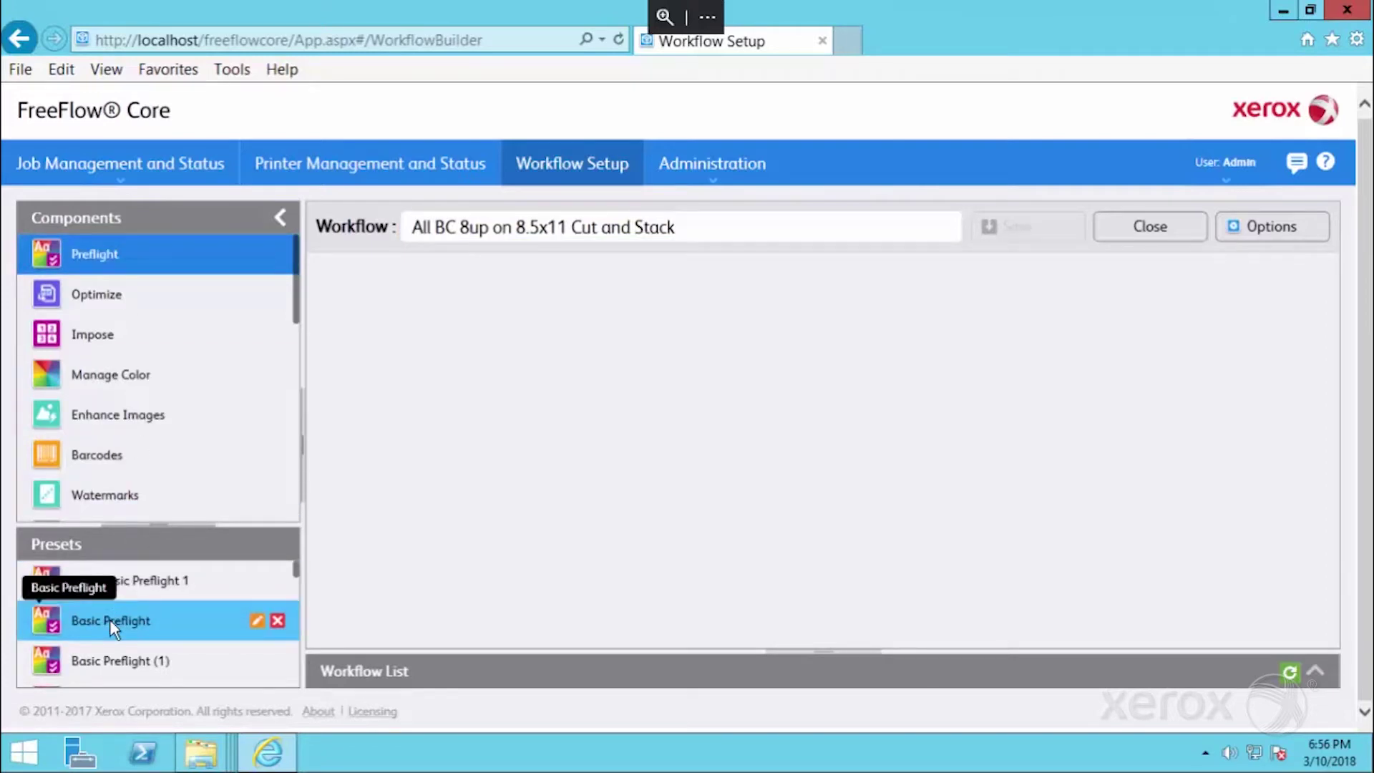
Place the Basic Preflight preset on the canvas and link a Rotate Pages step after it
drag(110, 620, 764, 478)
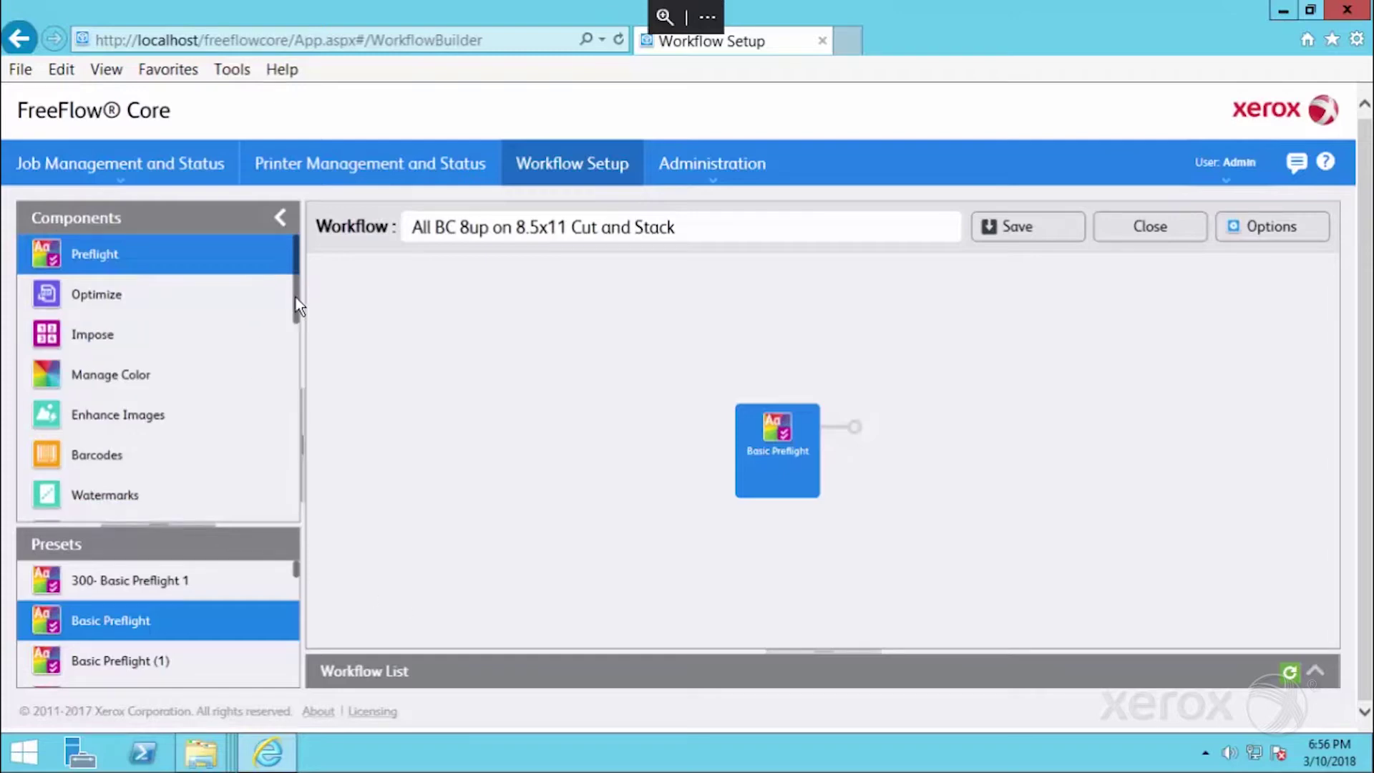
drag(296, 301, 286, 372)
click(110, 421)
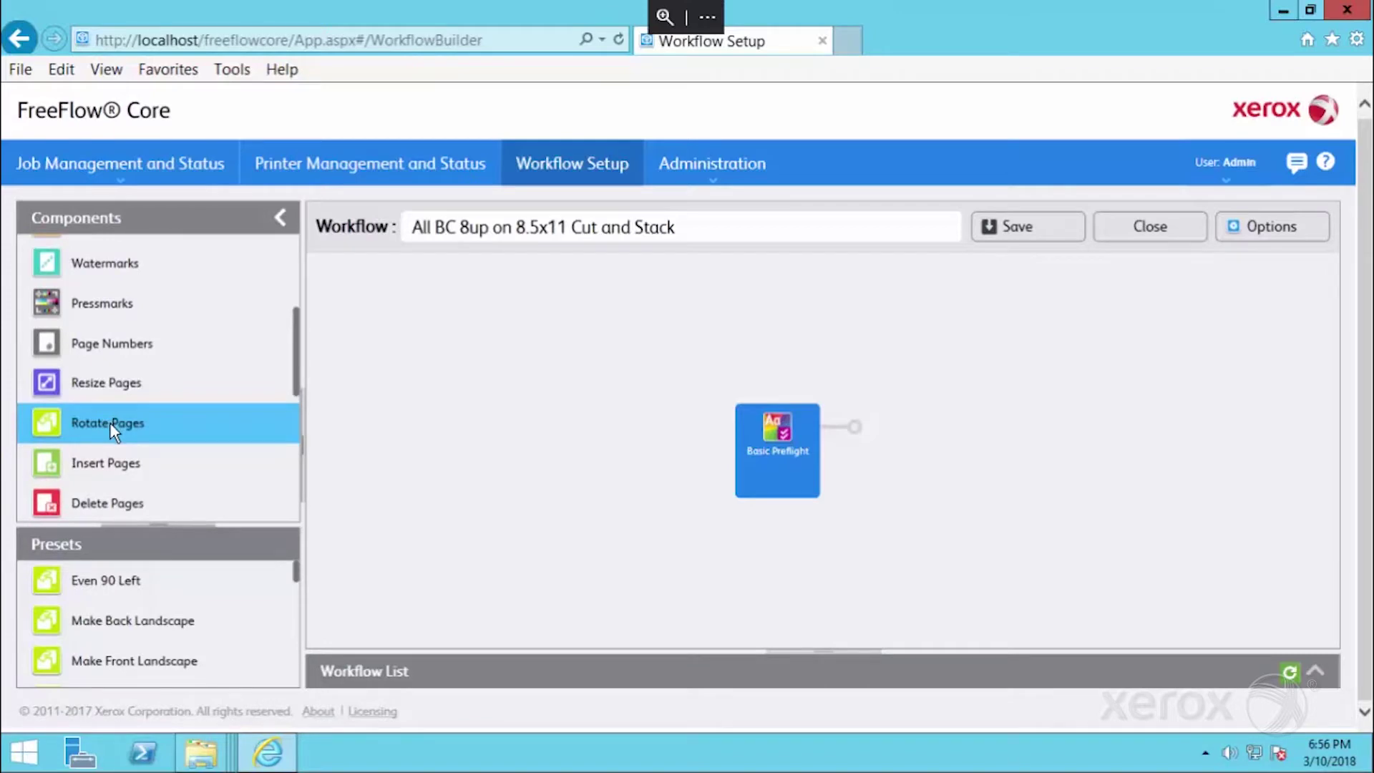
drag(110, 422, 878, 453)
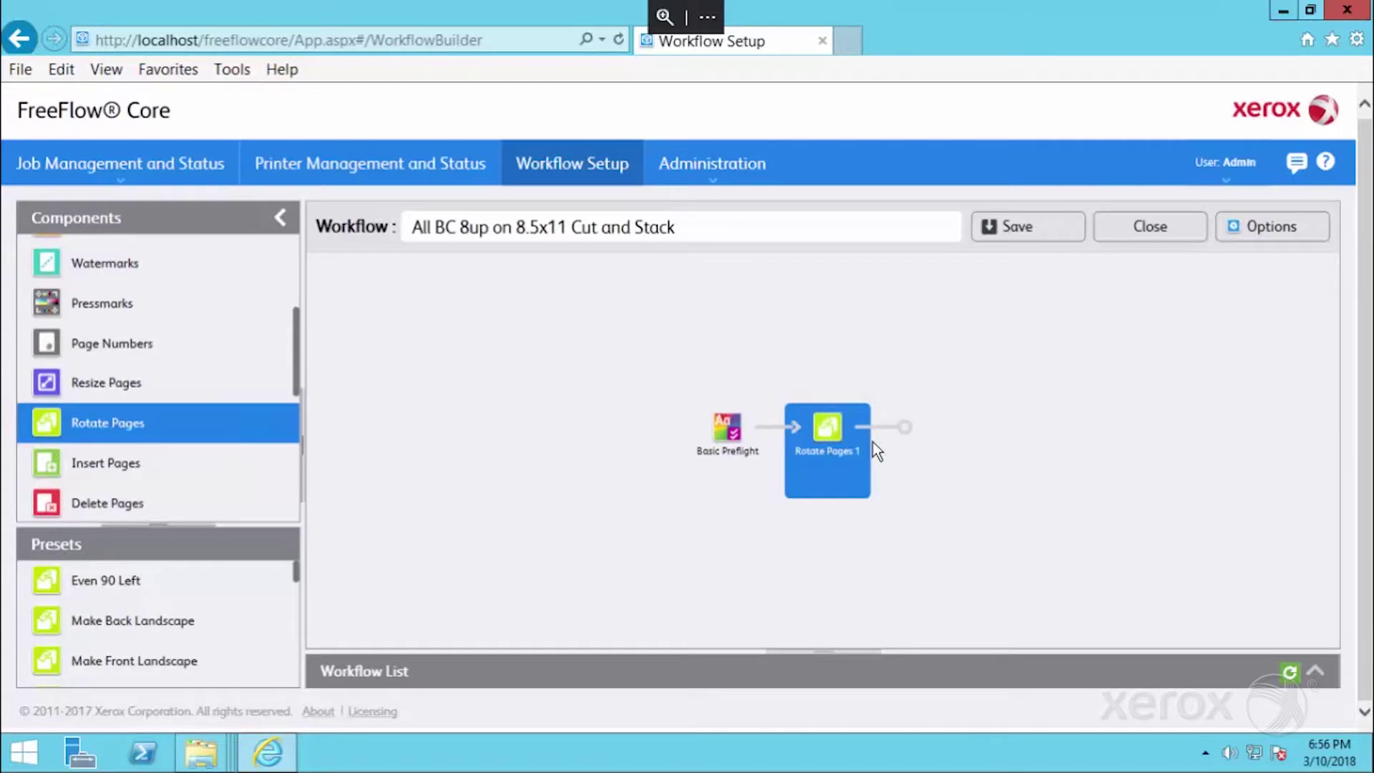
Rename the Rotate Pages 1 preset to 'Rotate portrait odd pages left 90'
click(856, 418)
click(909, 402)
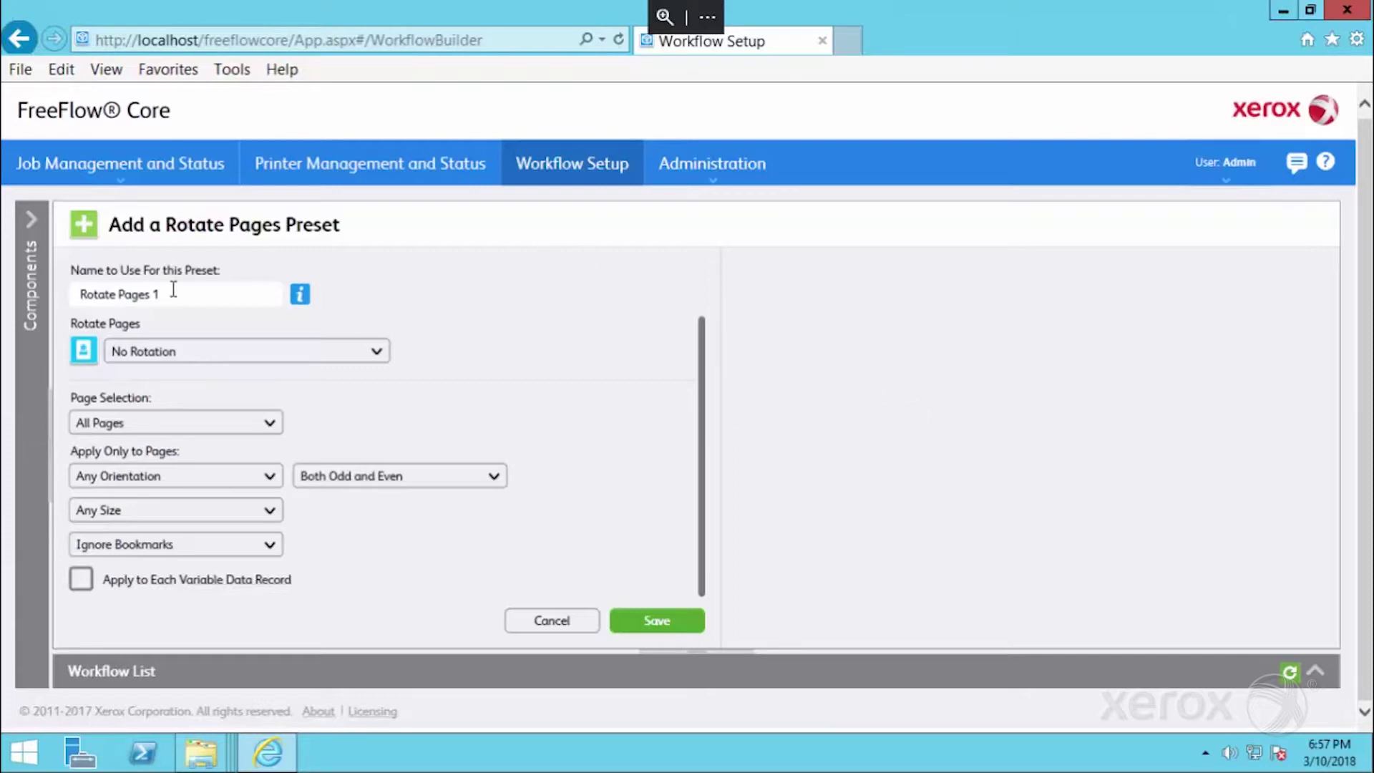
click(74, 295)
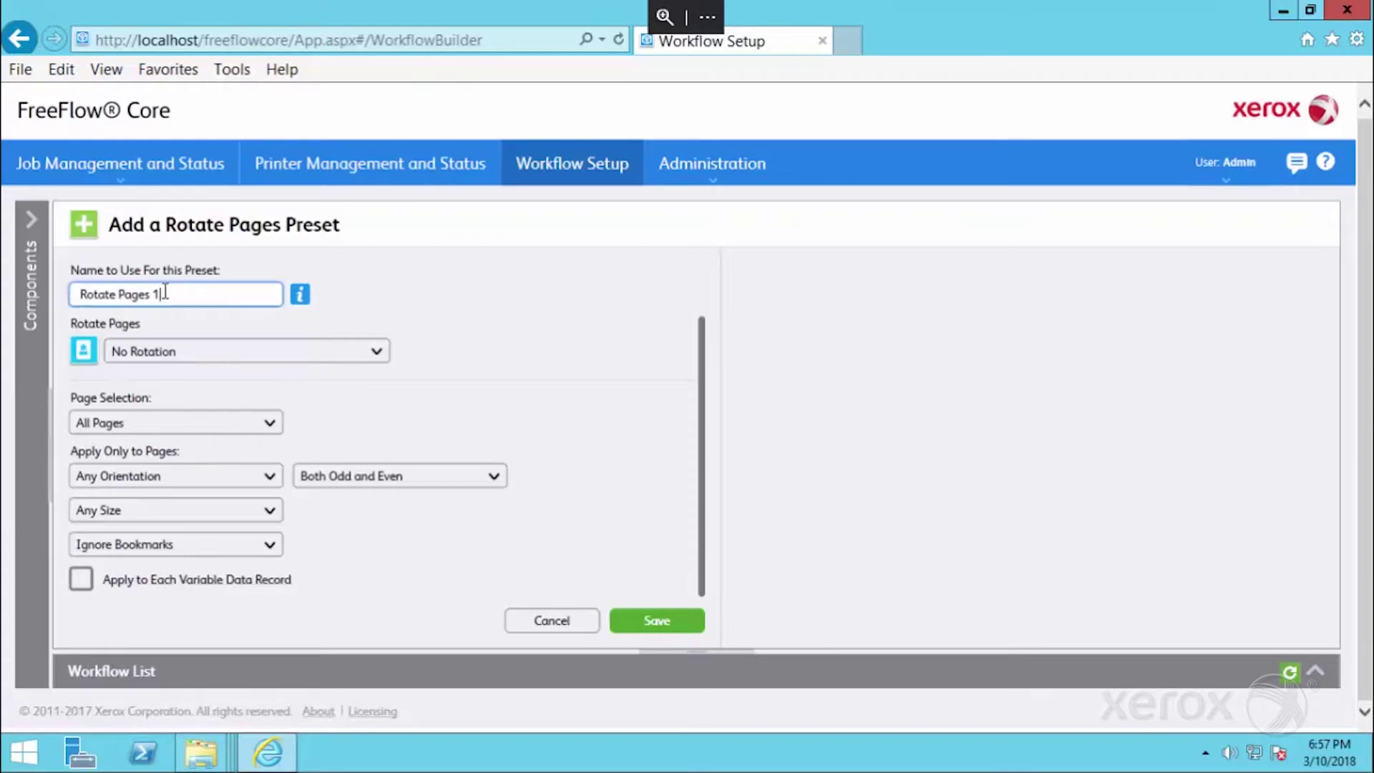
drag(164, 292, 126, 290)
text(portrait odd pages)
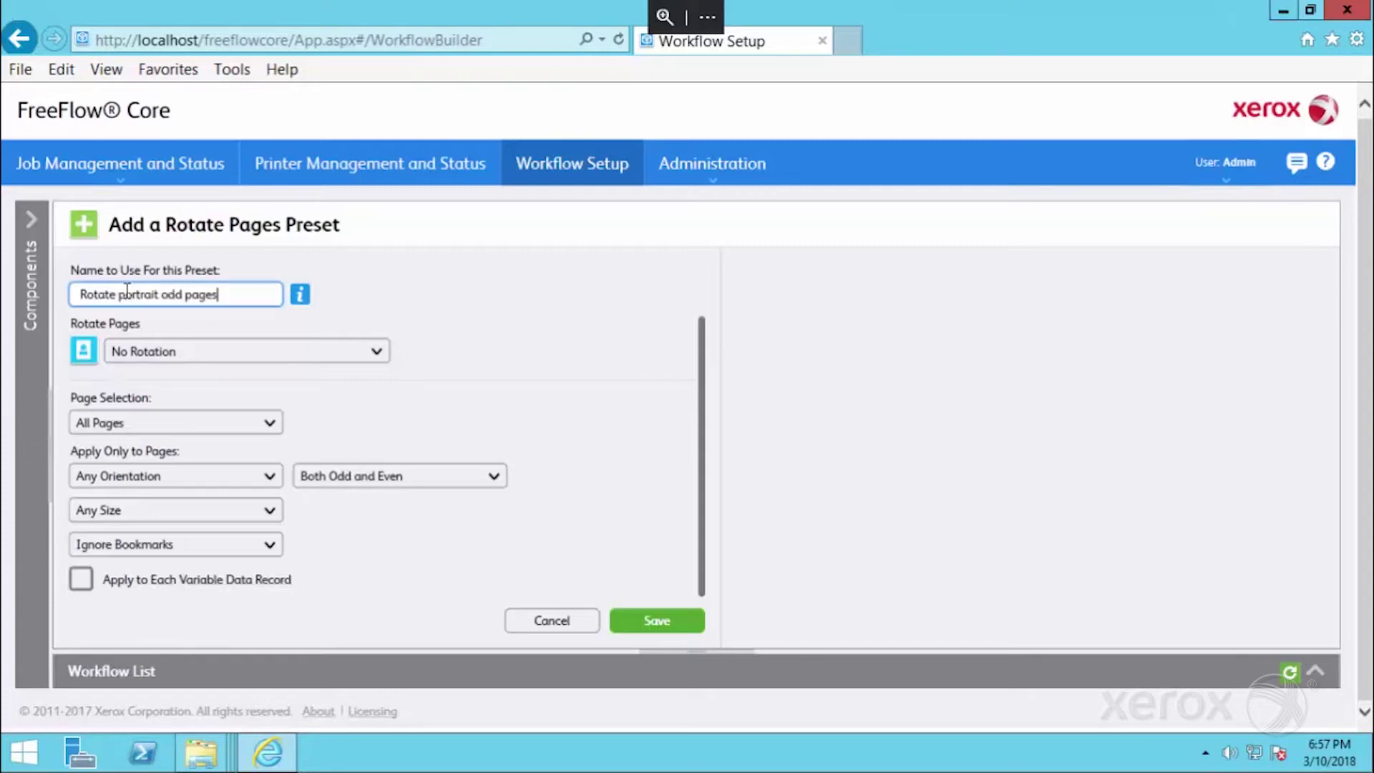
text( left 90)
Rotate Portrait, Odd pages 90 Degrees Left and save the preset
click(178, 342)
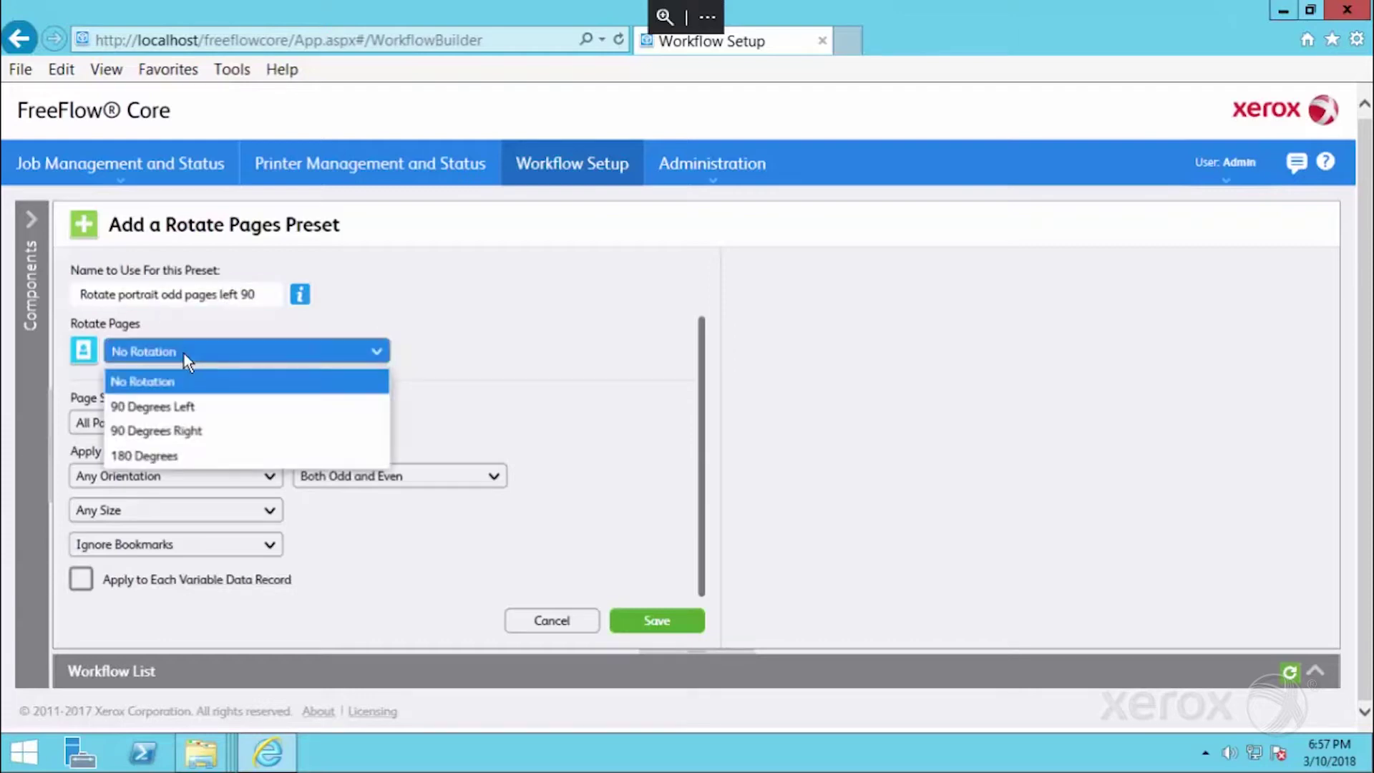
click(176, 408)
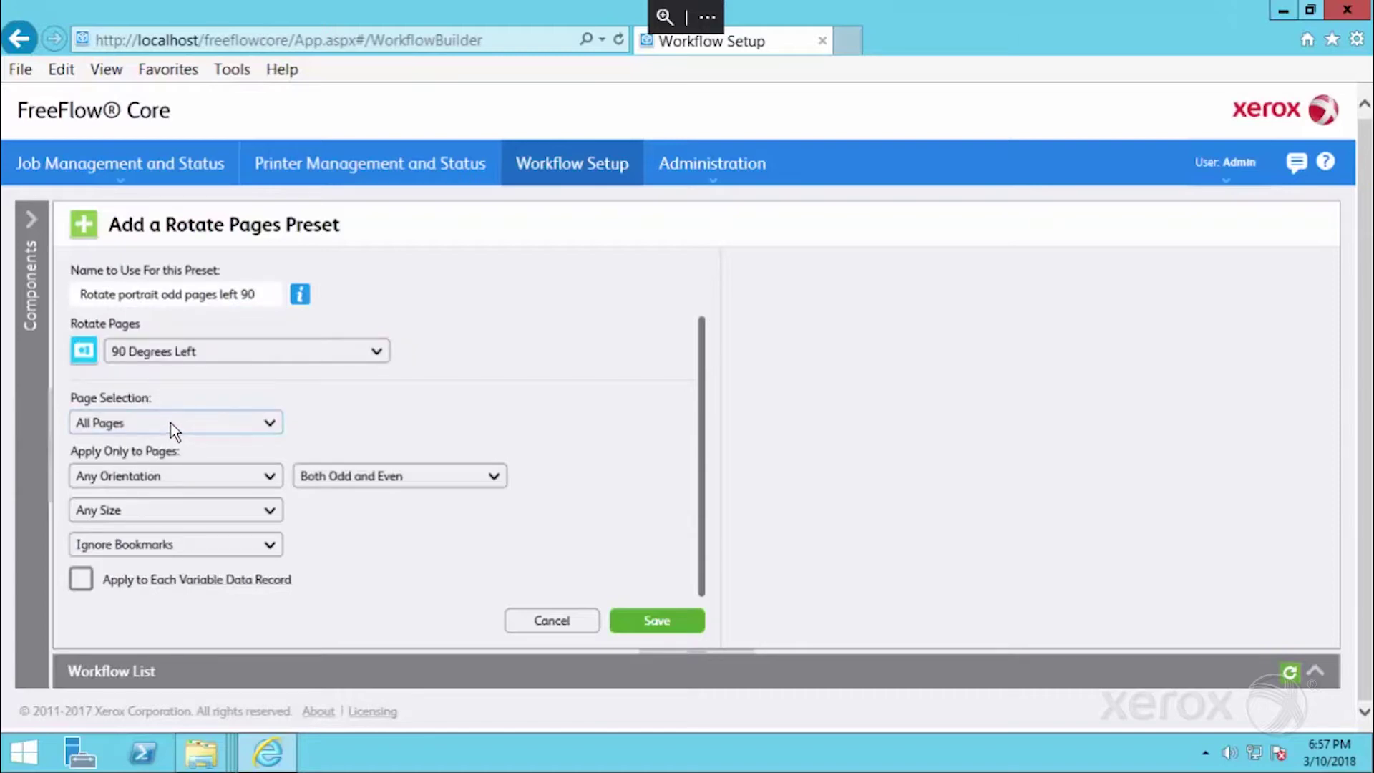
click(173, 475)
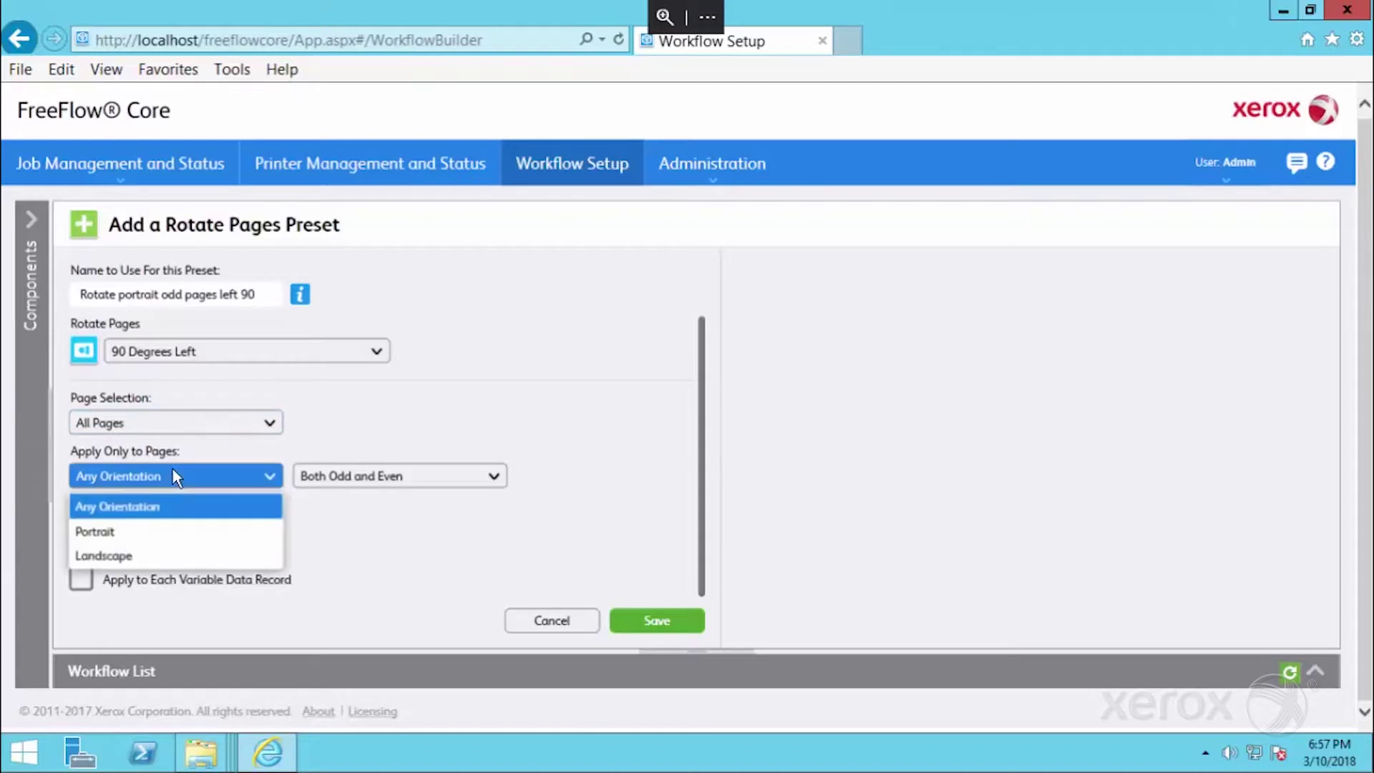
click(147, 531)
click(333, 487)
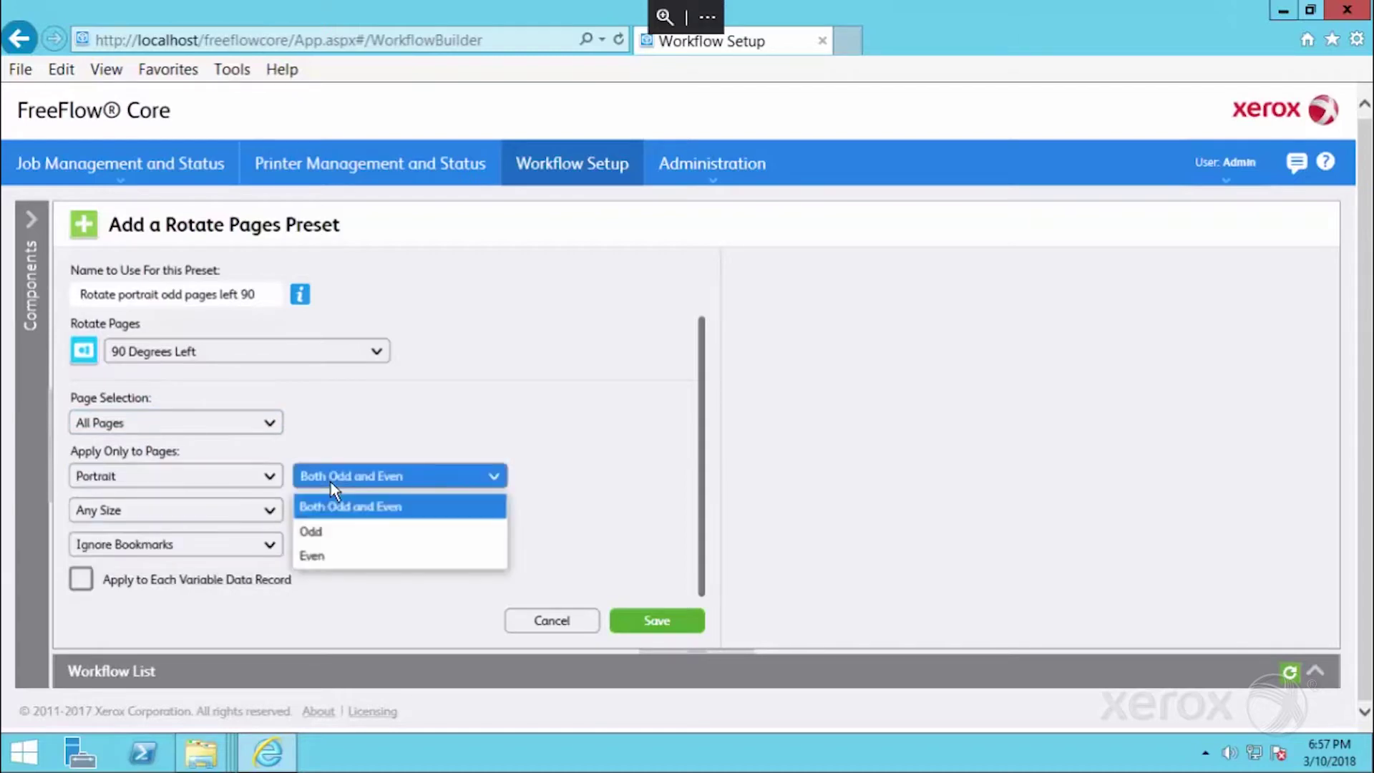
click(314, 535)
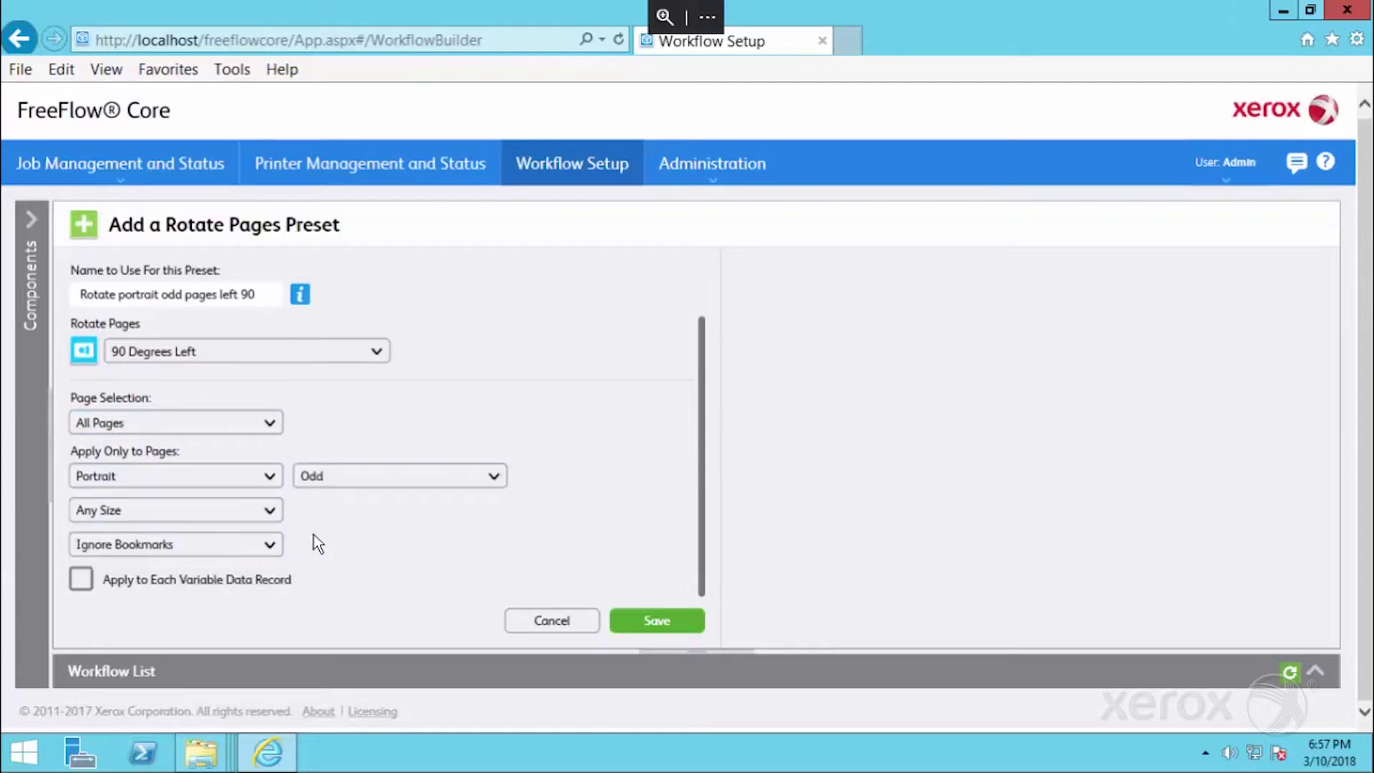
click(664, 620)
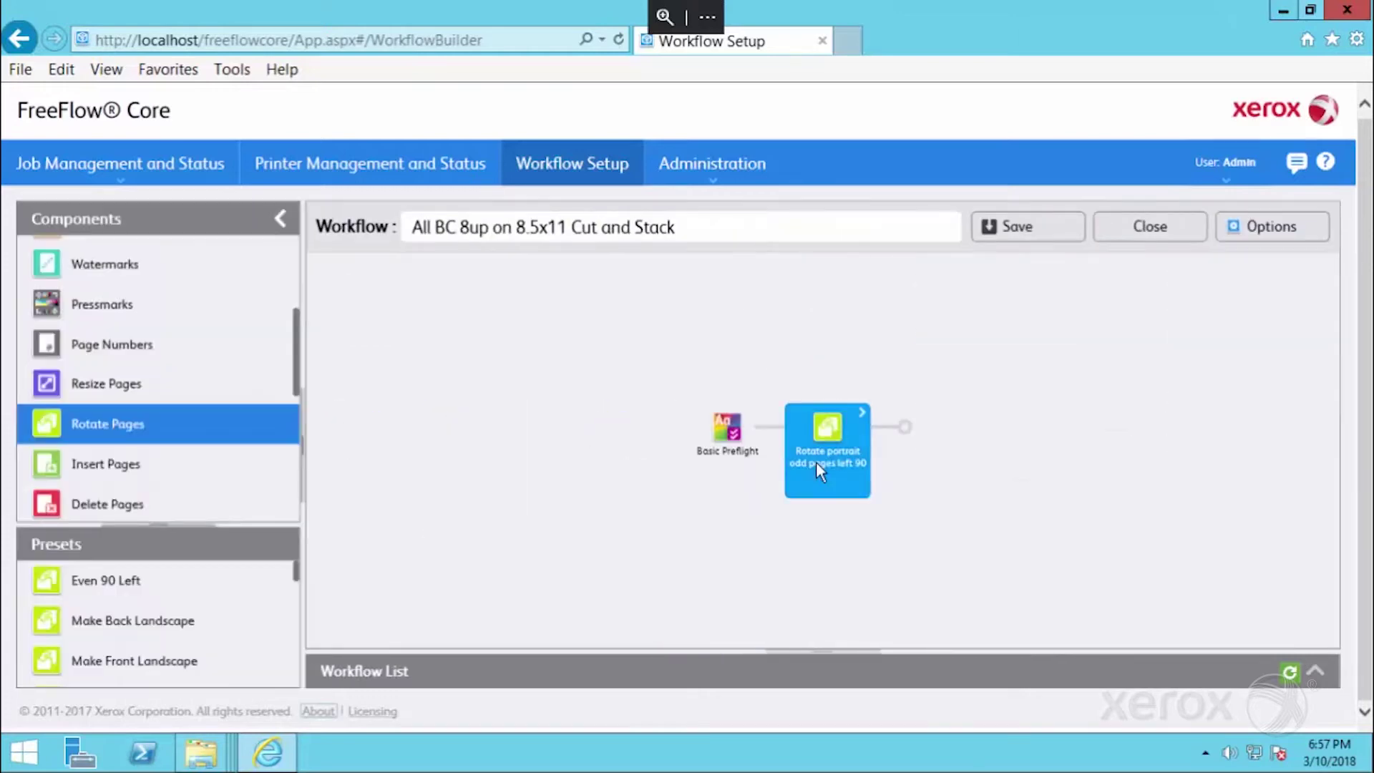
Append another Rotate Pages step and rename it 'Rotate Portrait Even Pages Right 90'
drag(110, 422, 917, 436)
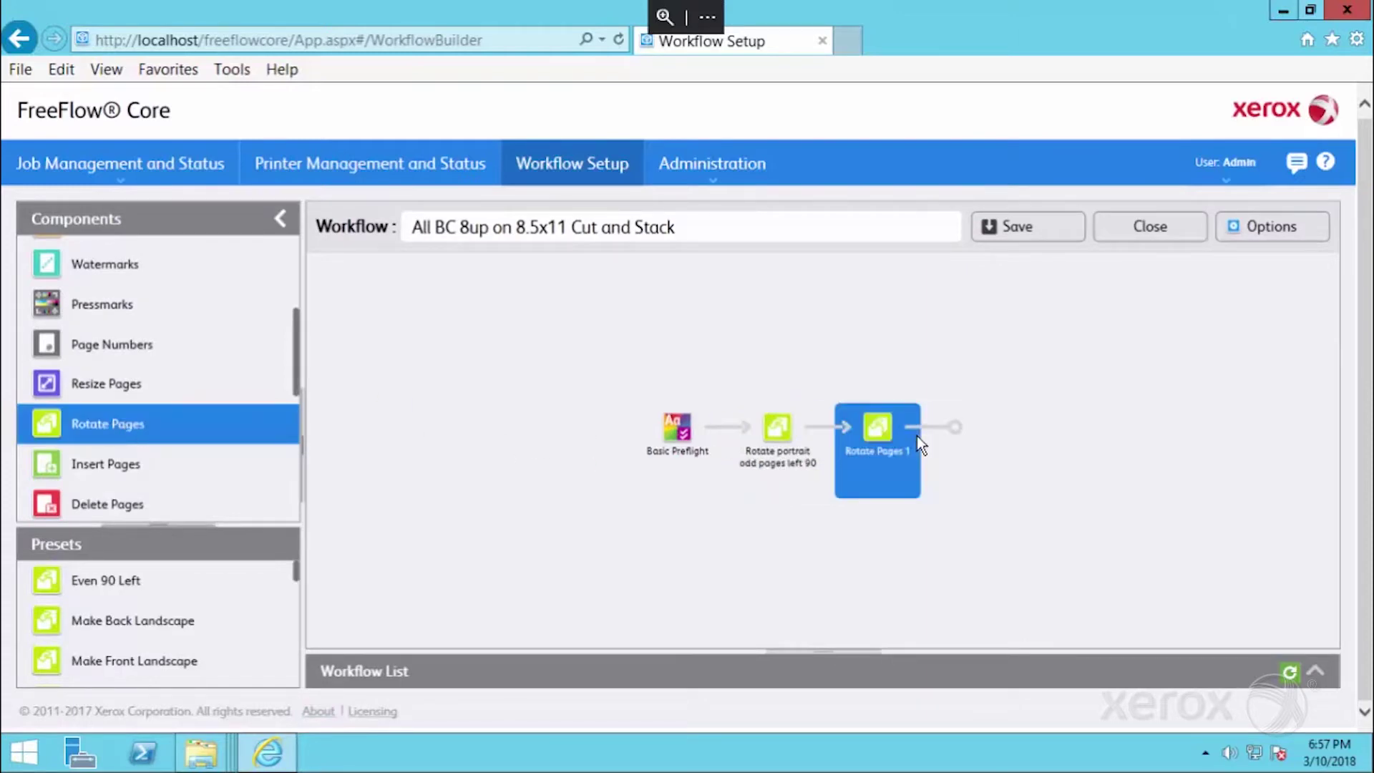
click(915, 412)
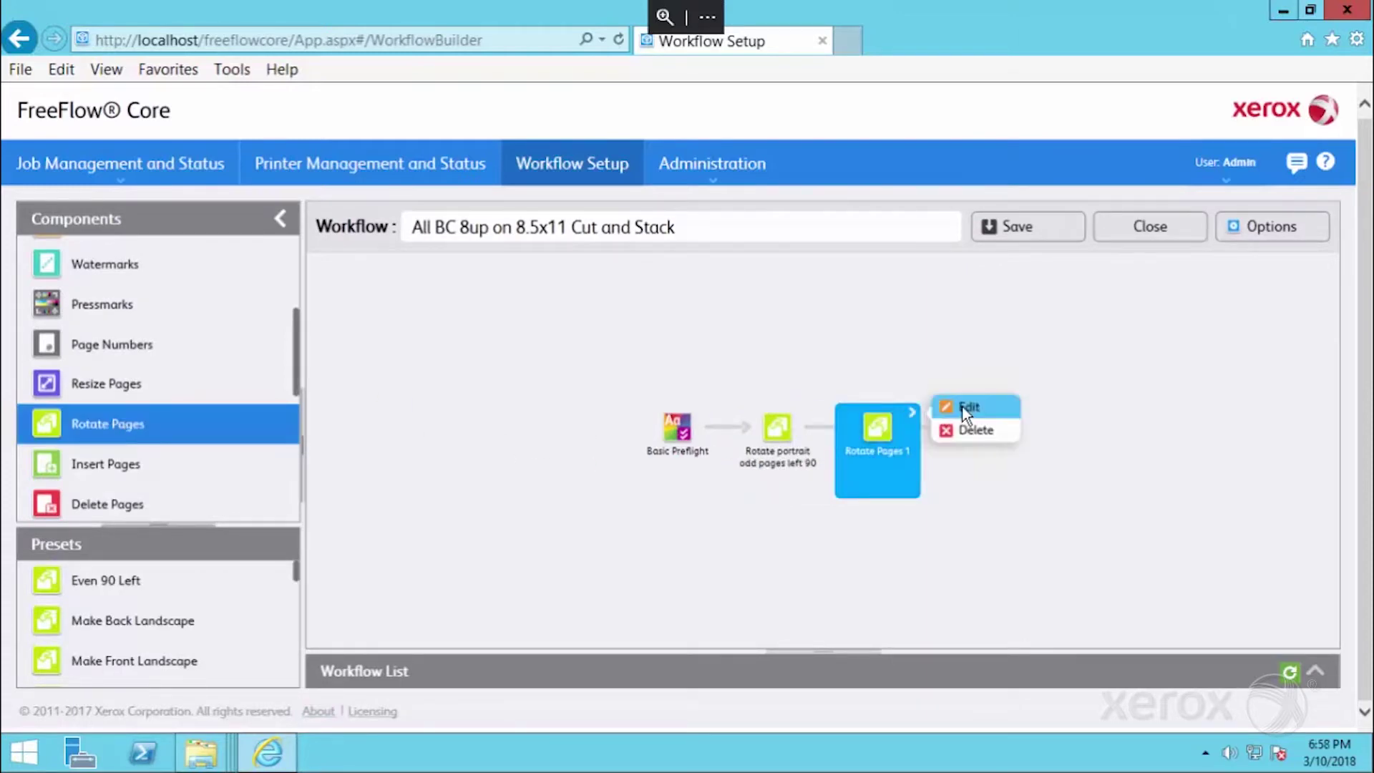
click(962, 407)
drag(215, 293, 123, 294)
key(BackSpace)
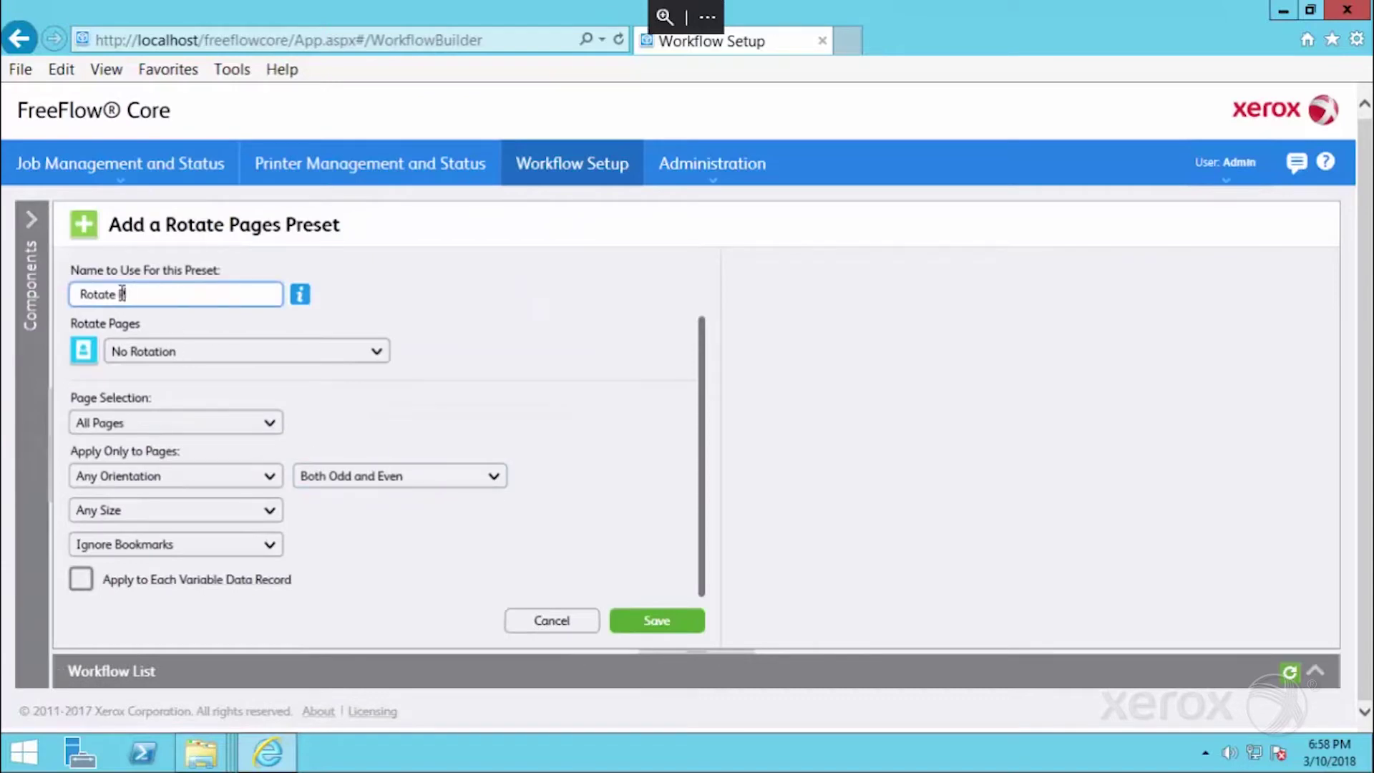
text(fortrait Even Pgaes Right)
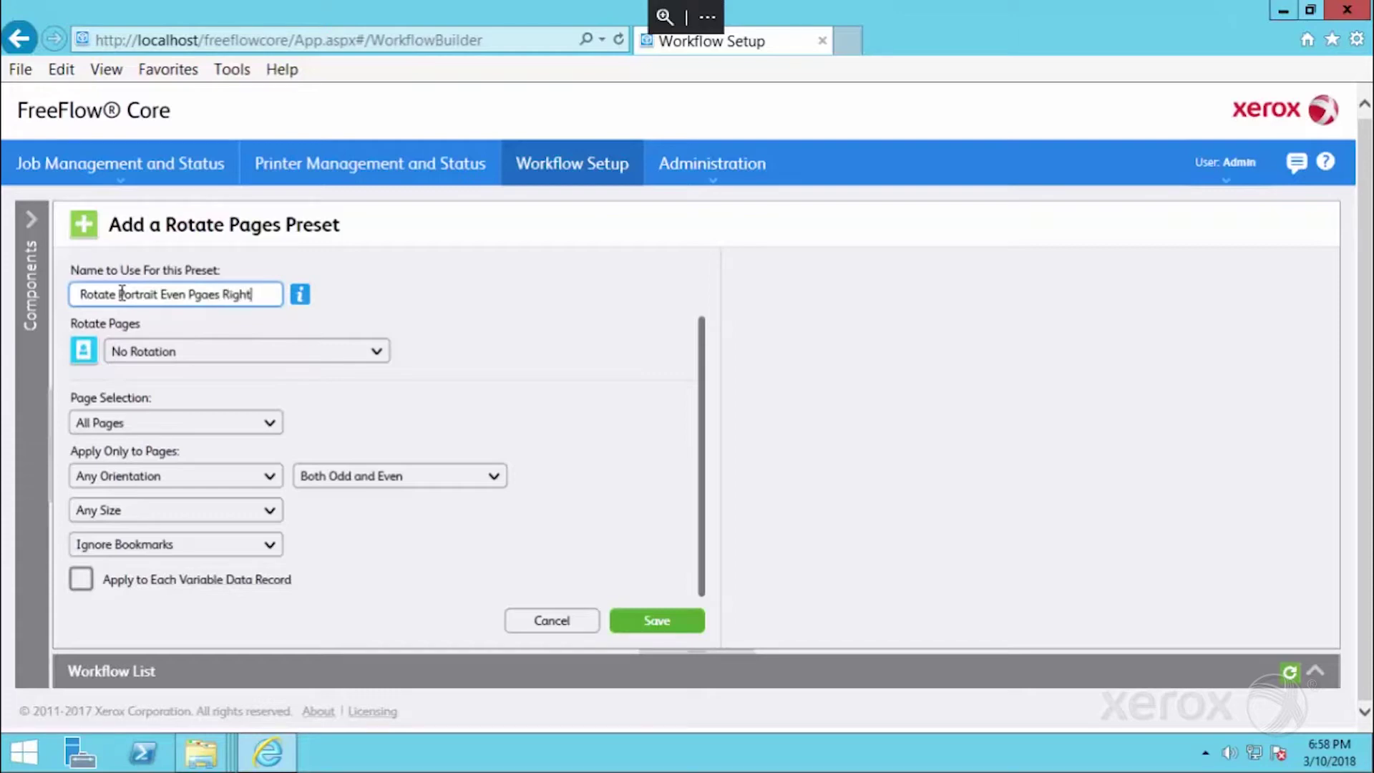
text( 90)
Rotate All Pages that are Portrait and Even 90 Degrees Right, then save the preset
click(163, 348)
click(158, 431)
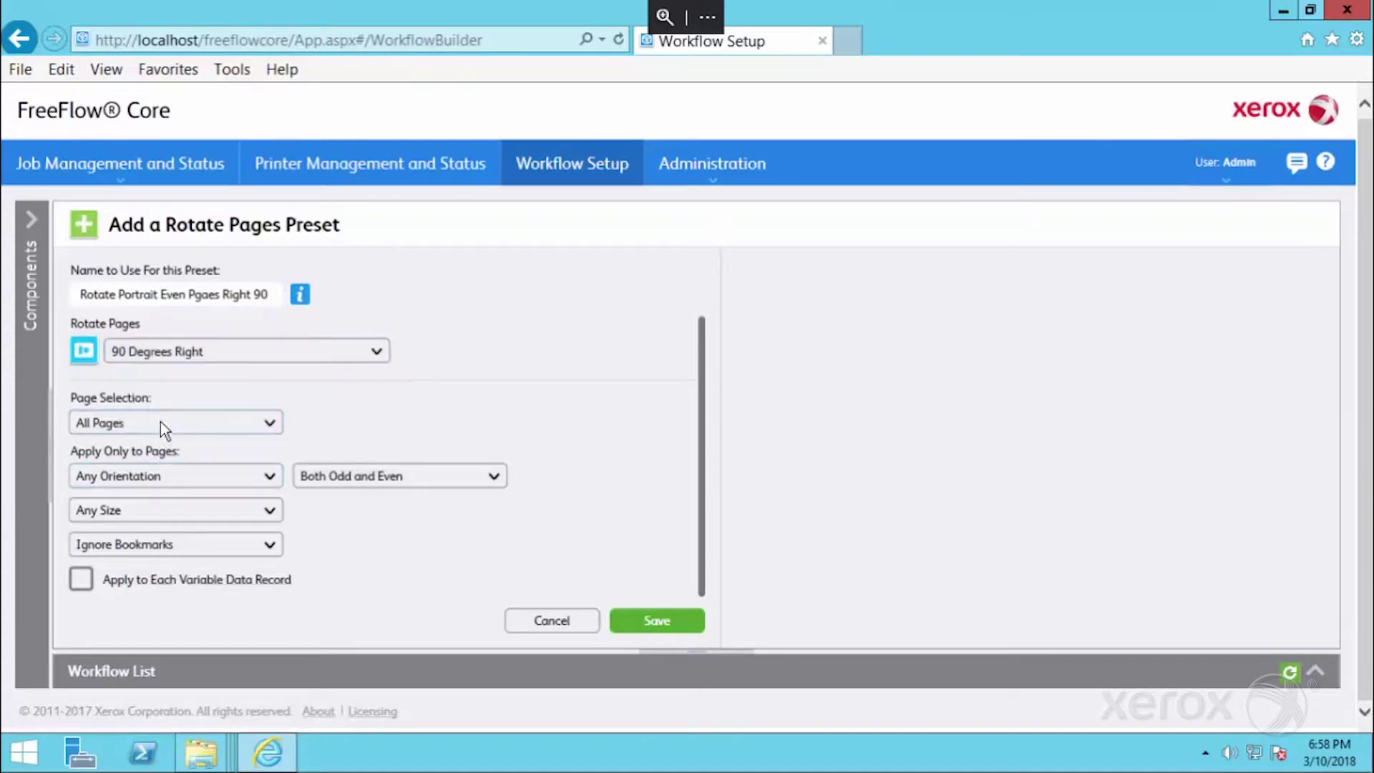
click(162, 424)
click(380, 423)
click(145, 476)
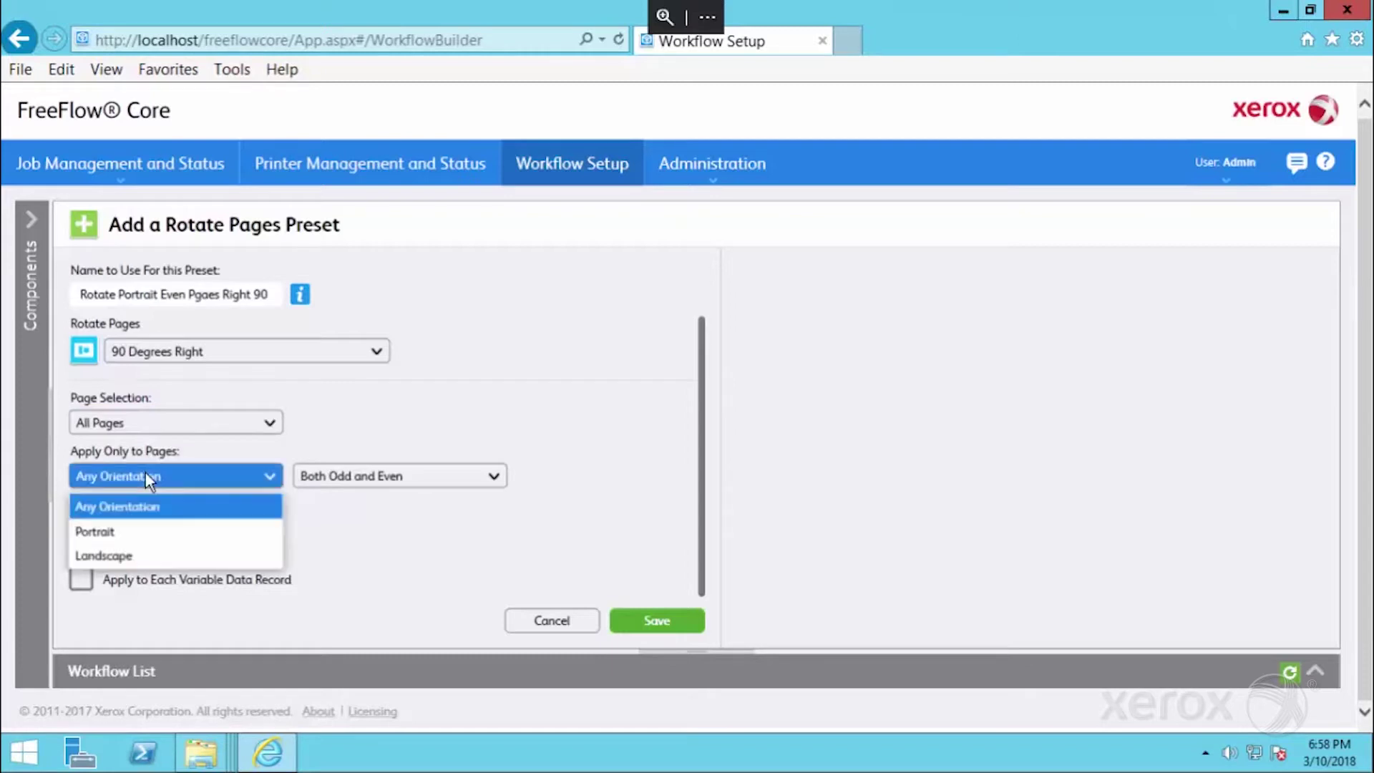
click(131, 530)
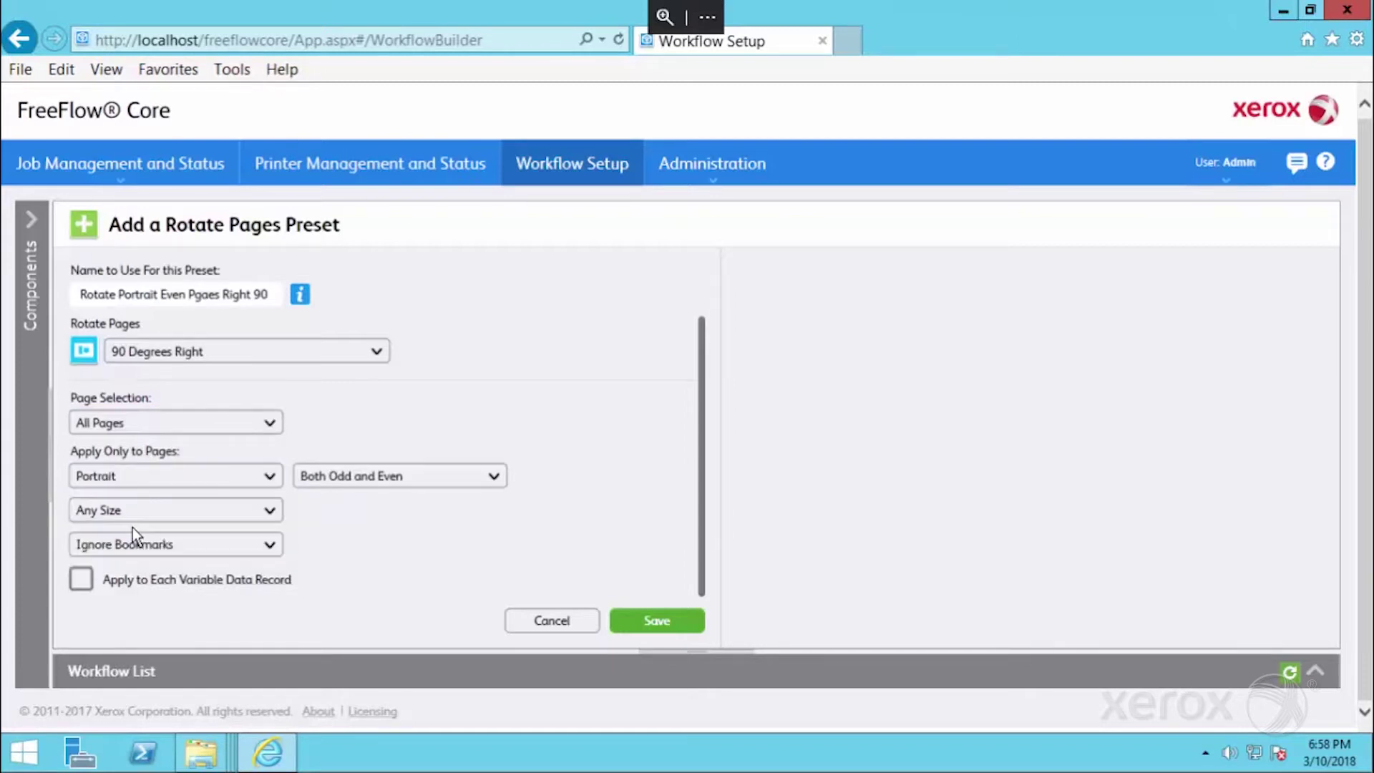
click(402, 484)
click(335, 553)
click(670, 620)
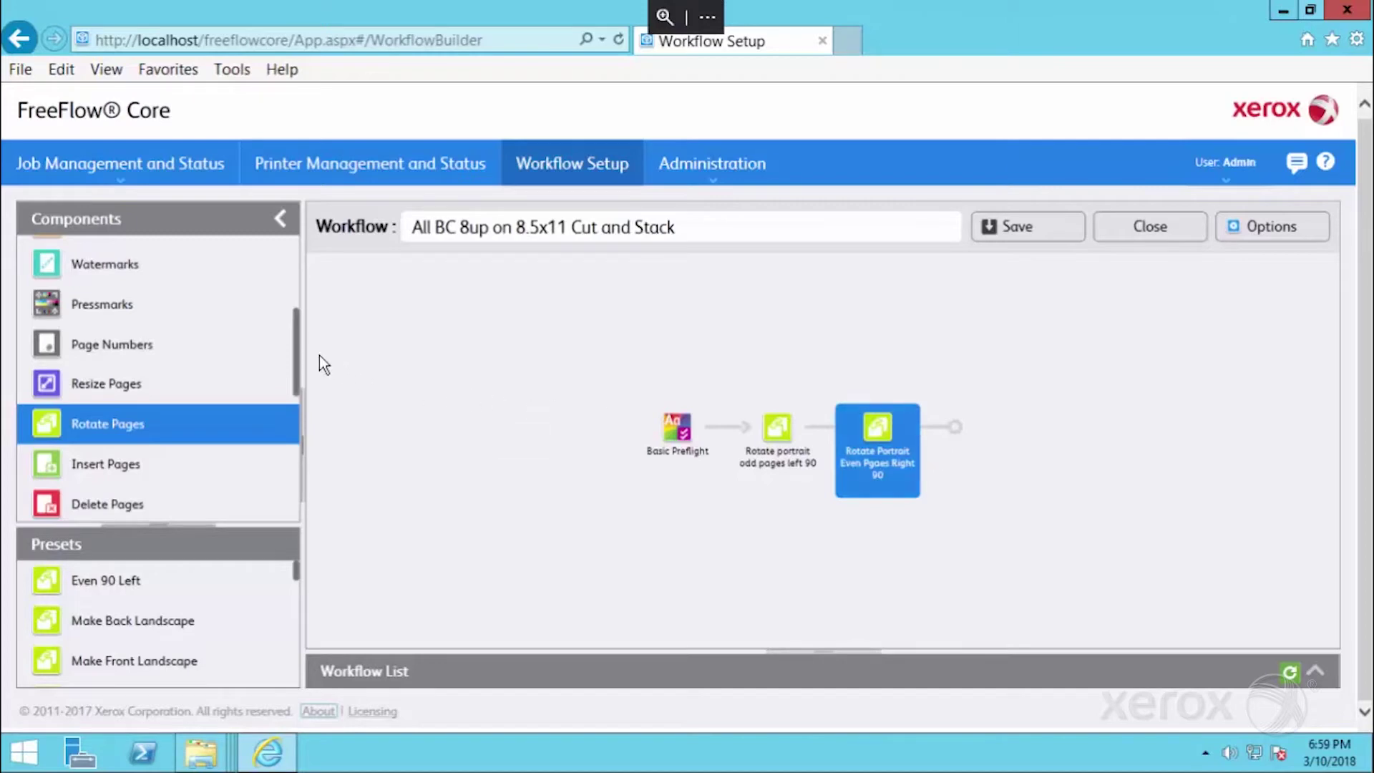
scroll(302, 357, down, 1)
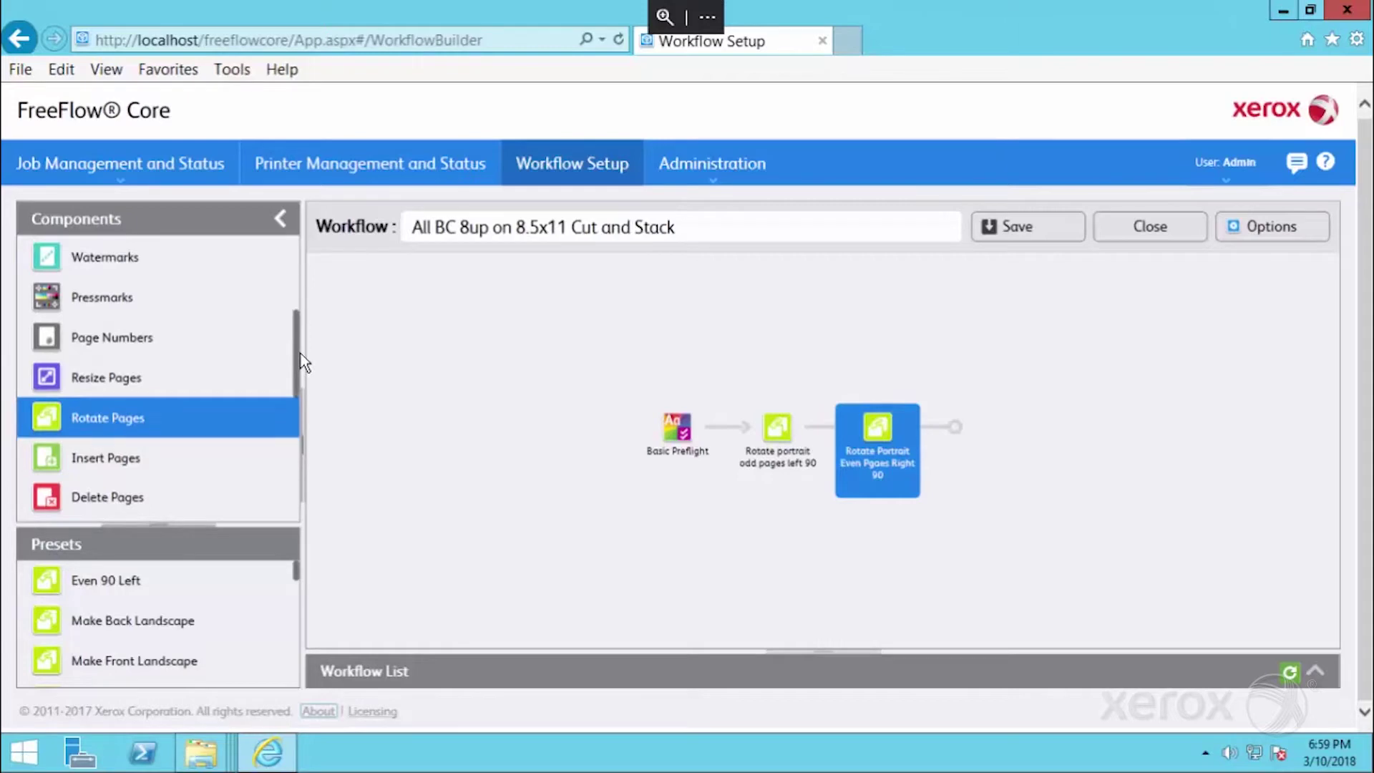
Append an Insert Pages step and rename its preset to 'Make Duplex 3'
click(152, 461)
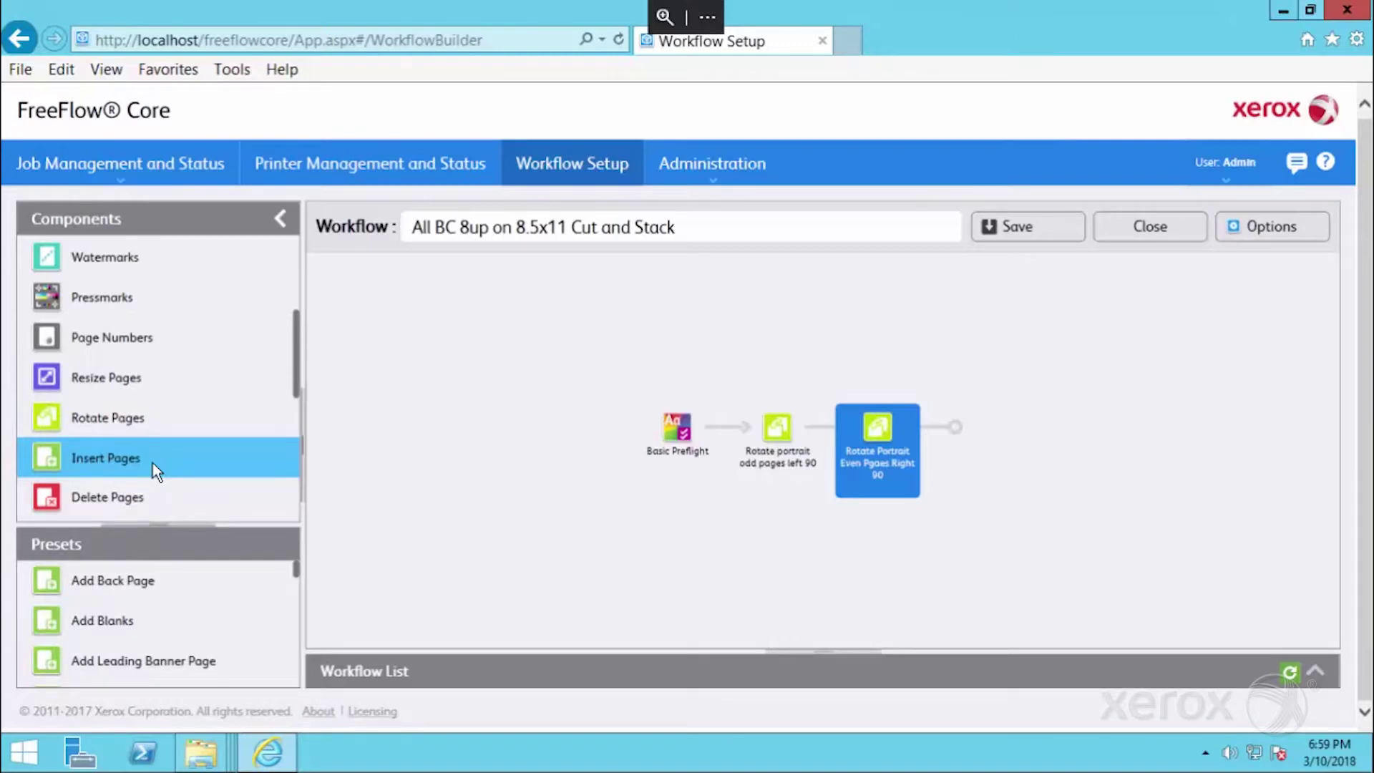
drag(153, 462, 978, 450)
click(962, 412)
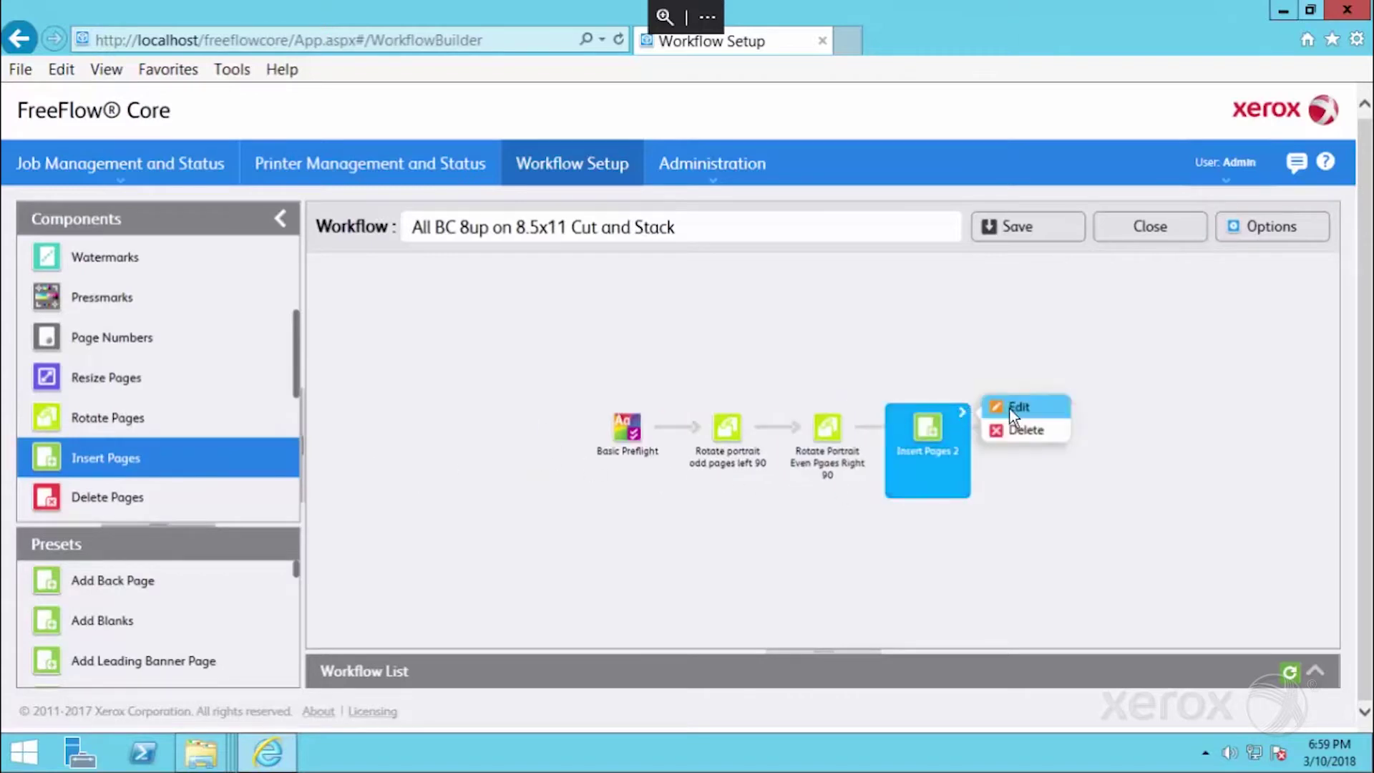
click(1019, 409)
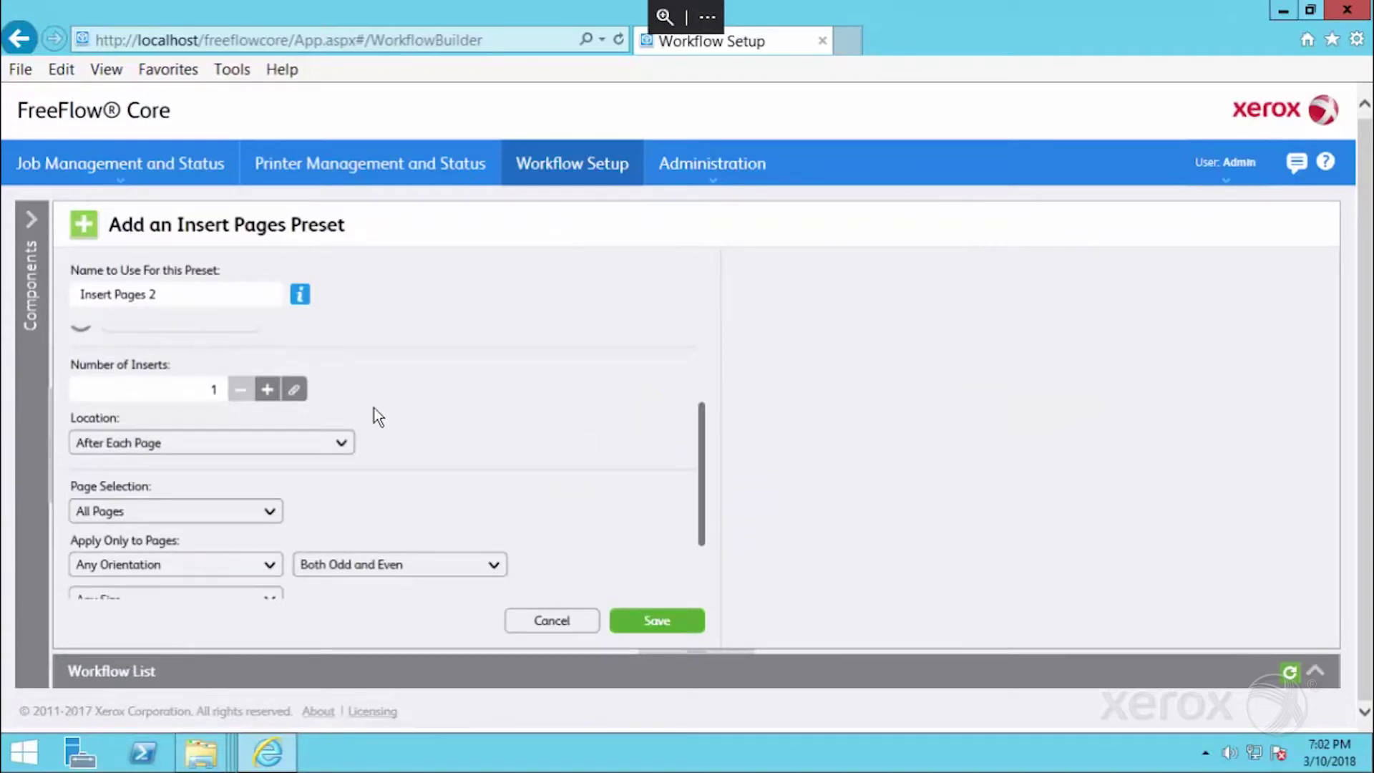
click(172, 296)
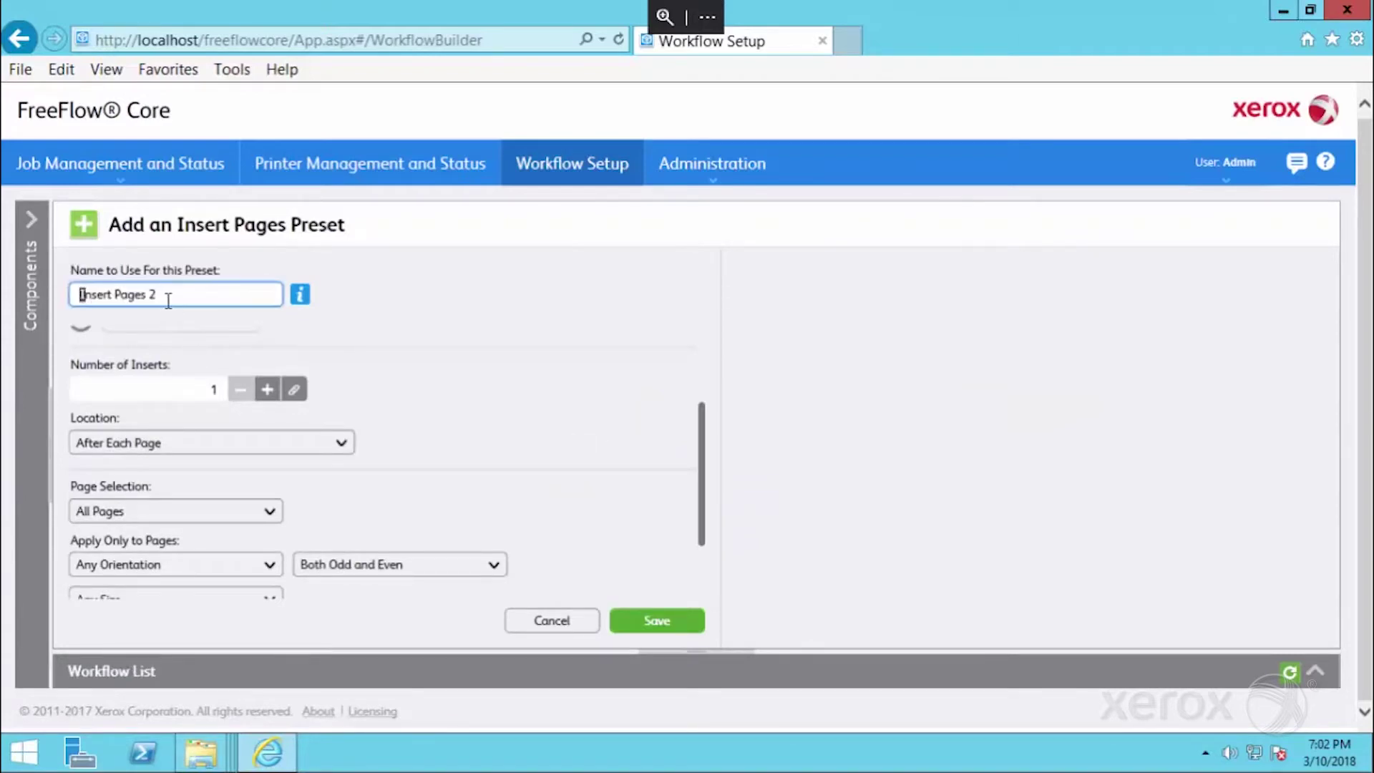
drag(170, 296, 80, 303)
text(Make Duplex 3)
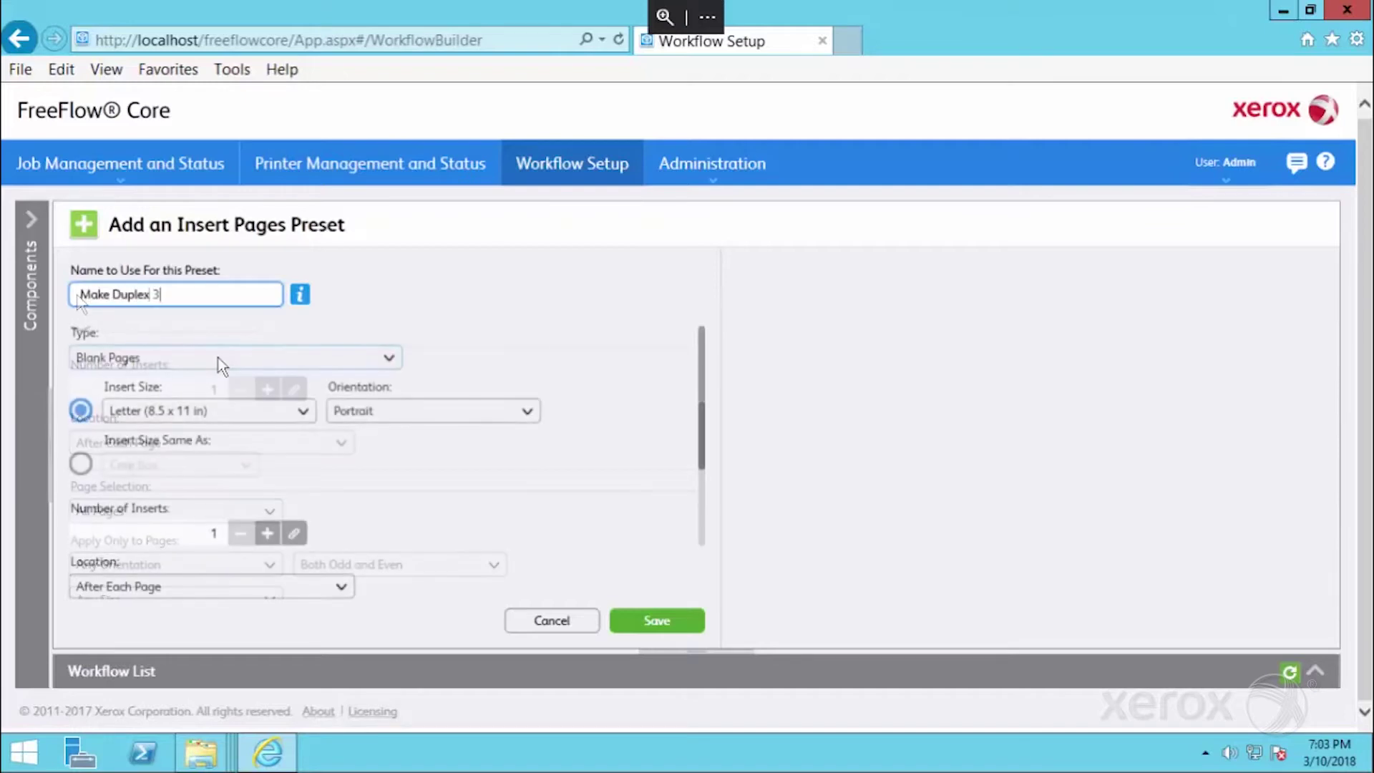
Set the insert type to Blank Pages Fill sized Same As Crop Box
click(218, 358)
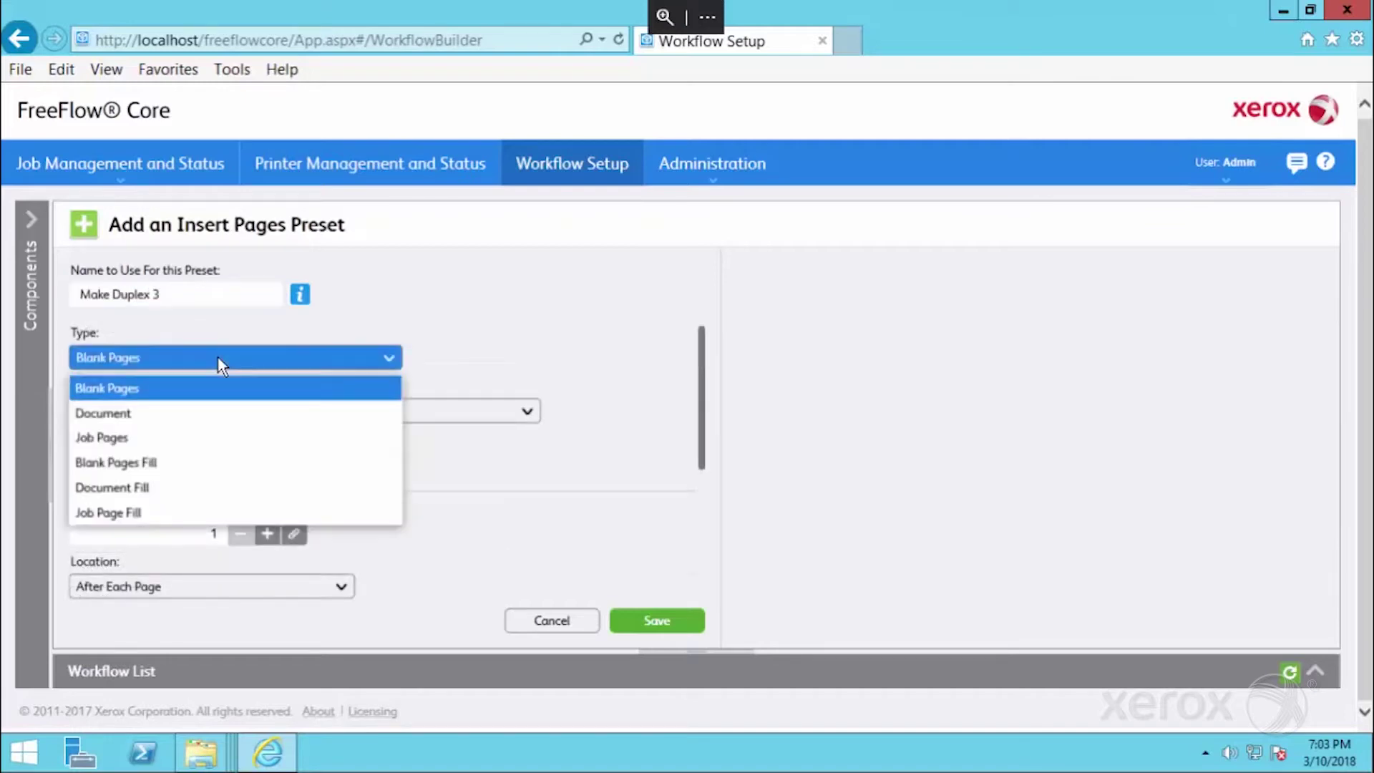
click(172, 470)
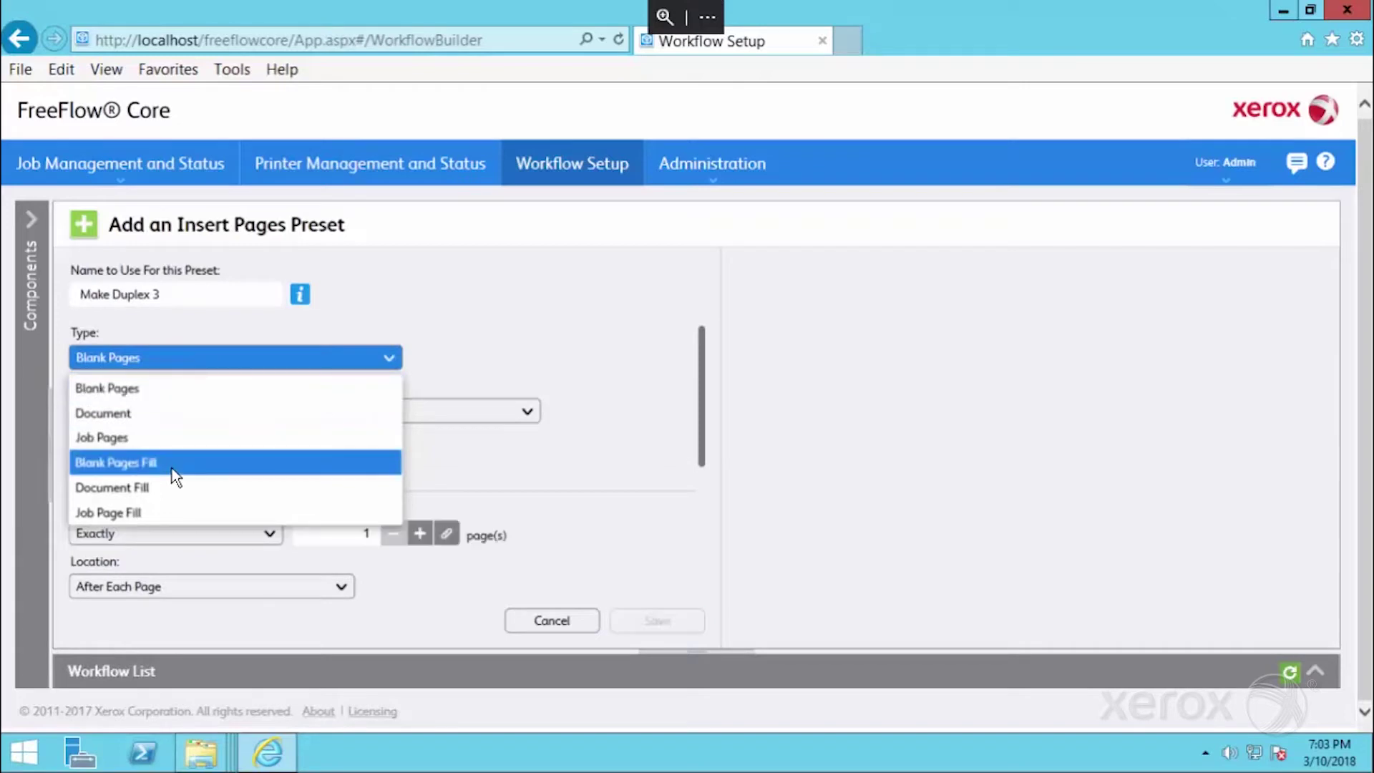
click(175, 472)
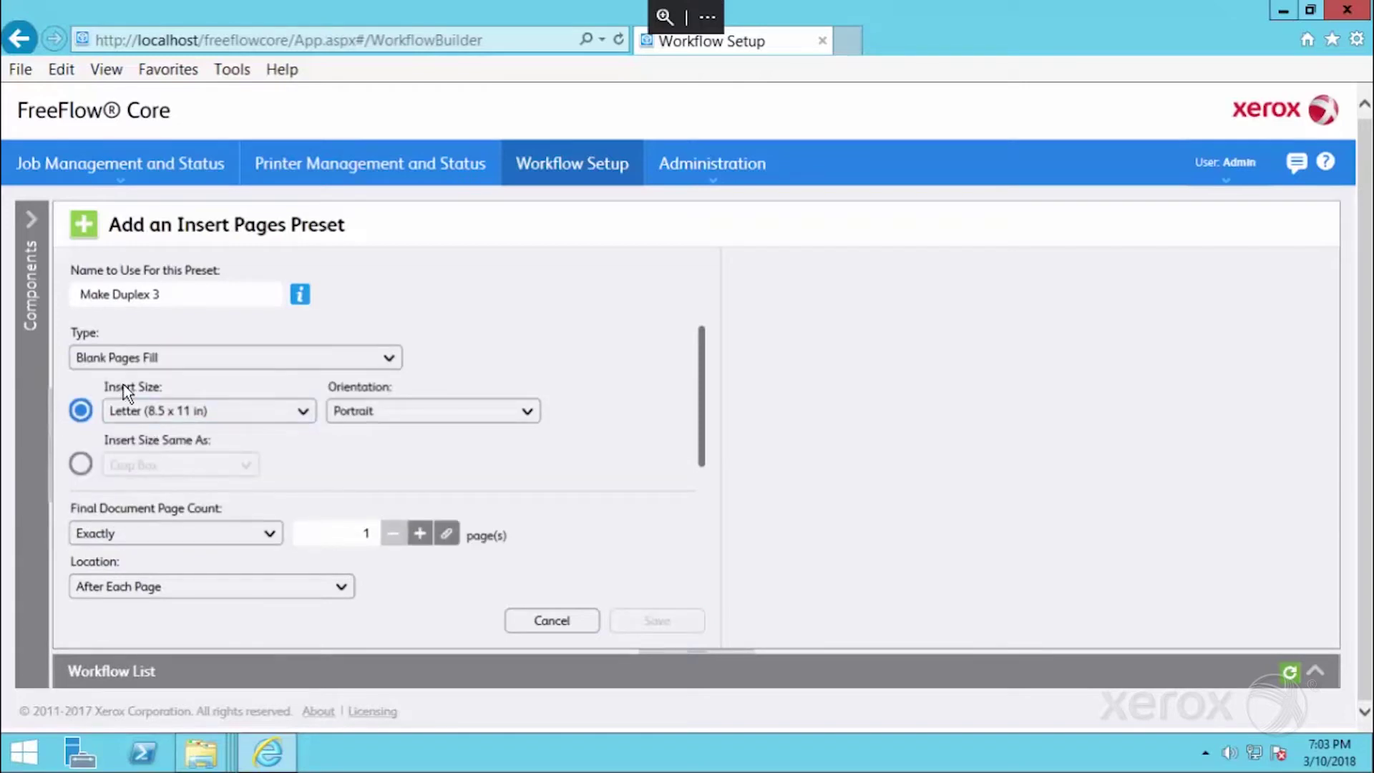
click(80, 464)
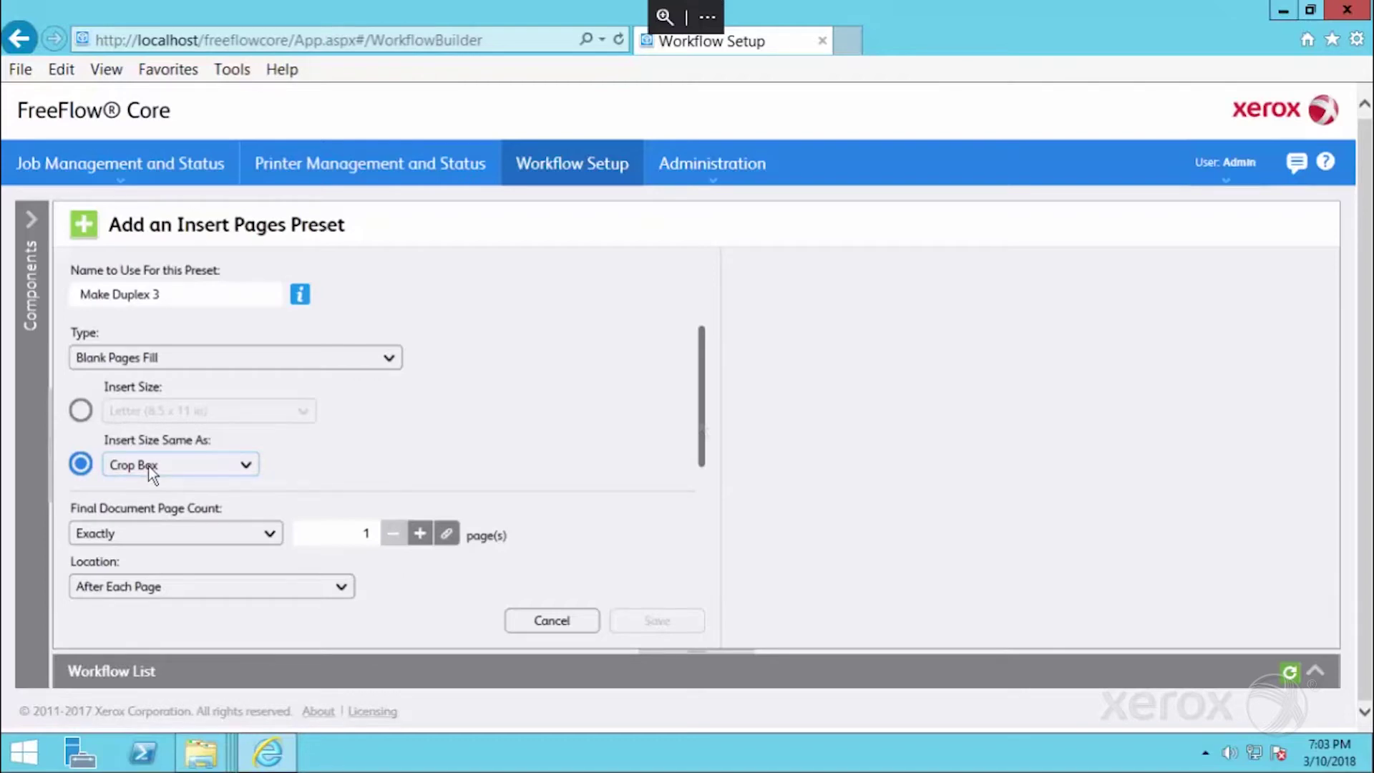
scroll(709, 469, down, 3)
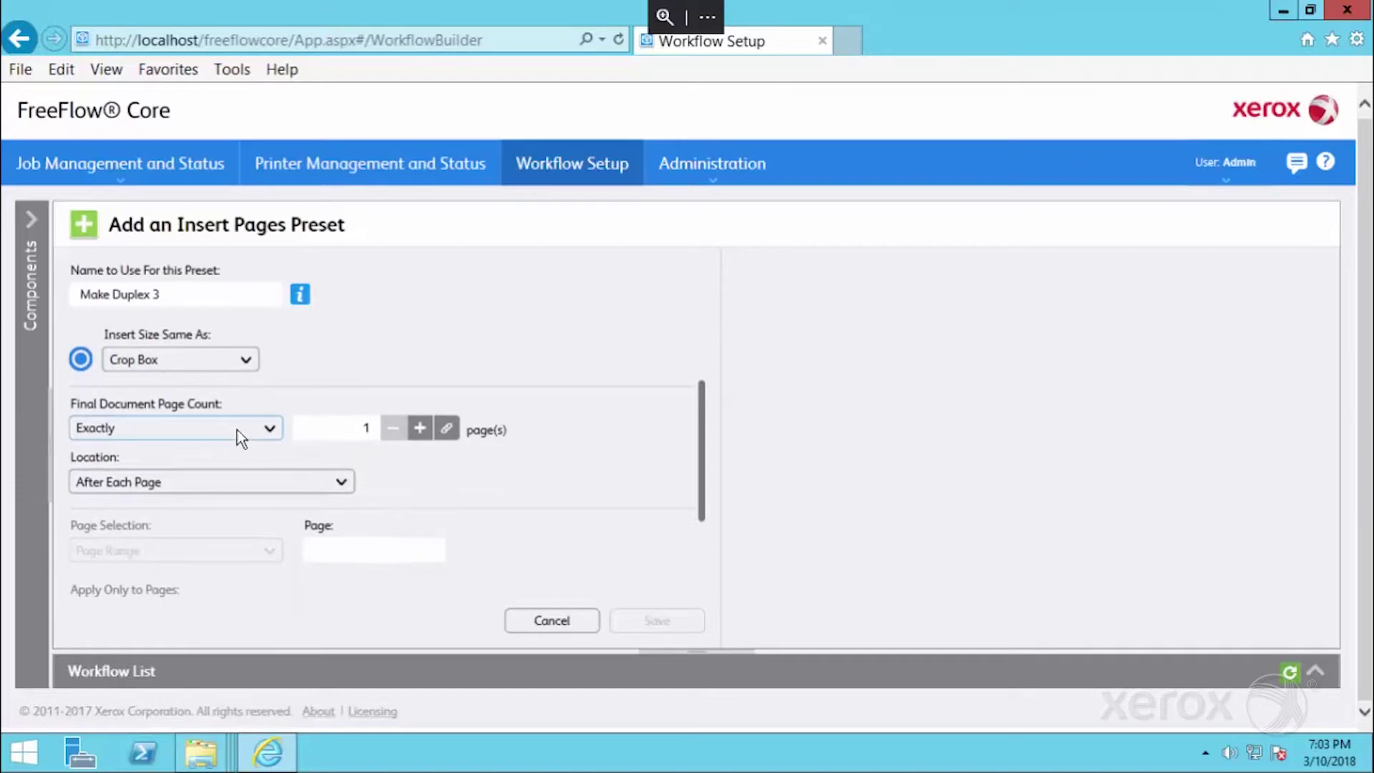
Pad the page count to a Multiple Of 2 at page -1 and save the preset
click(238, 430)
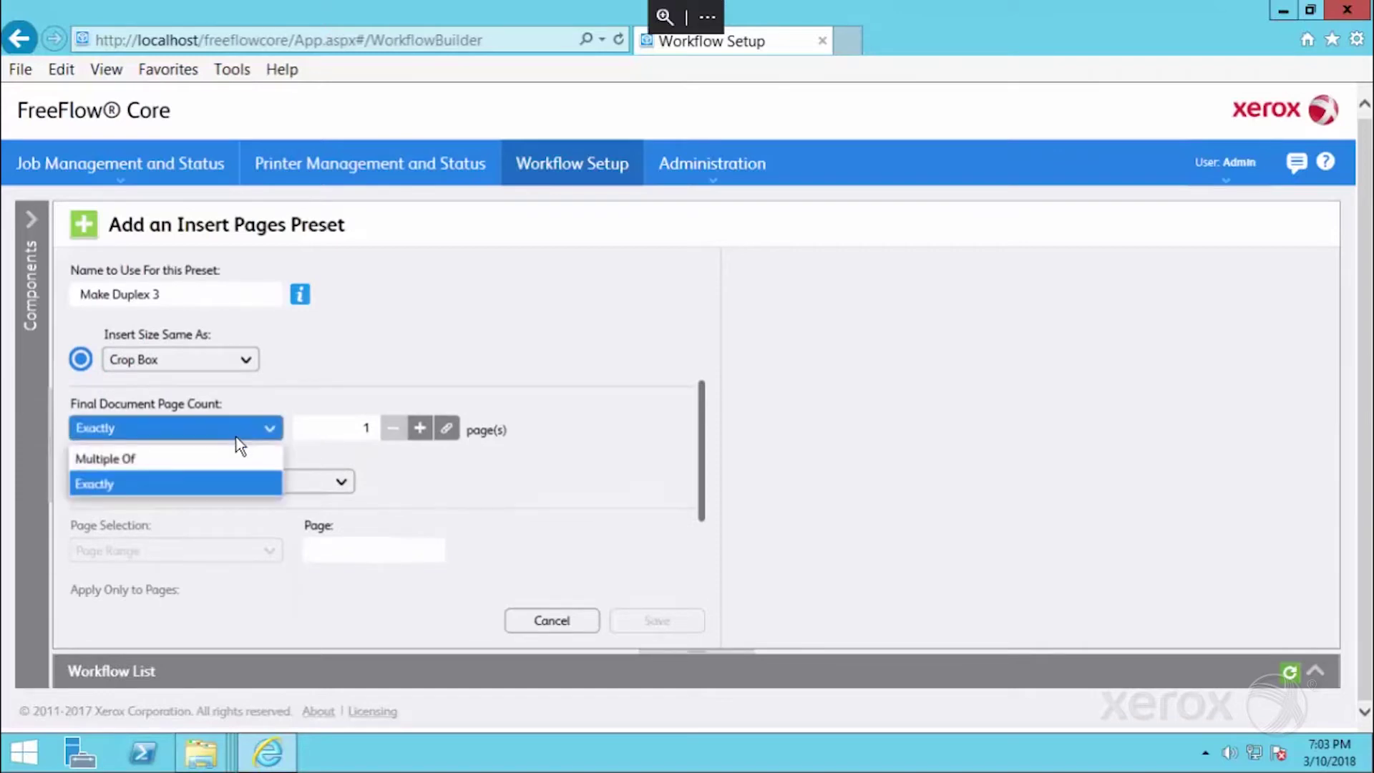
click(209, 462)
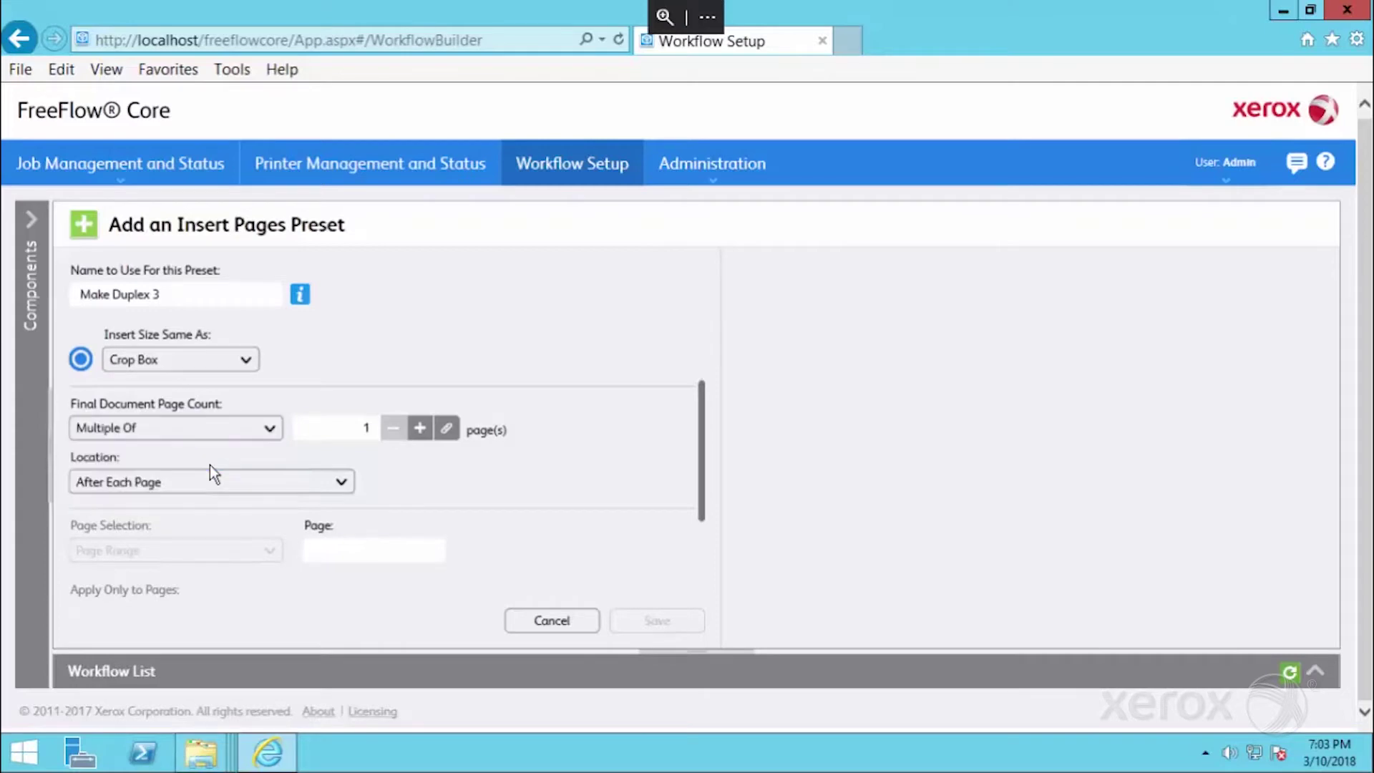
click(366, 428)
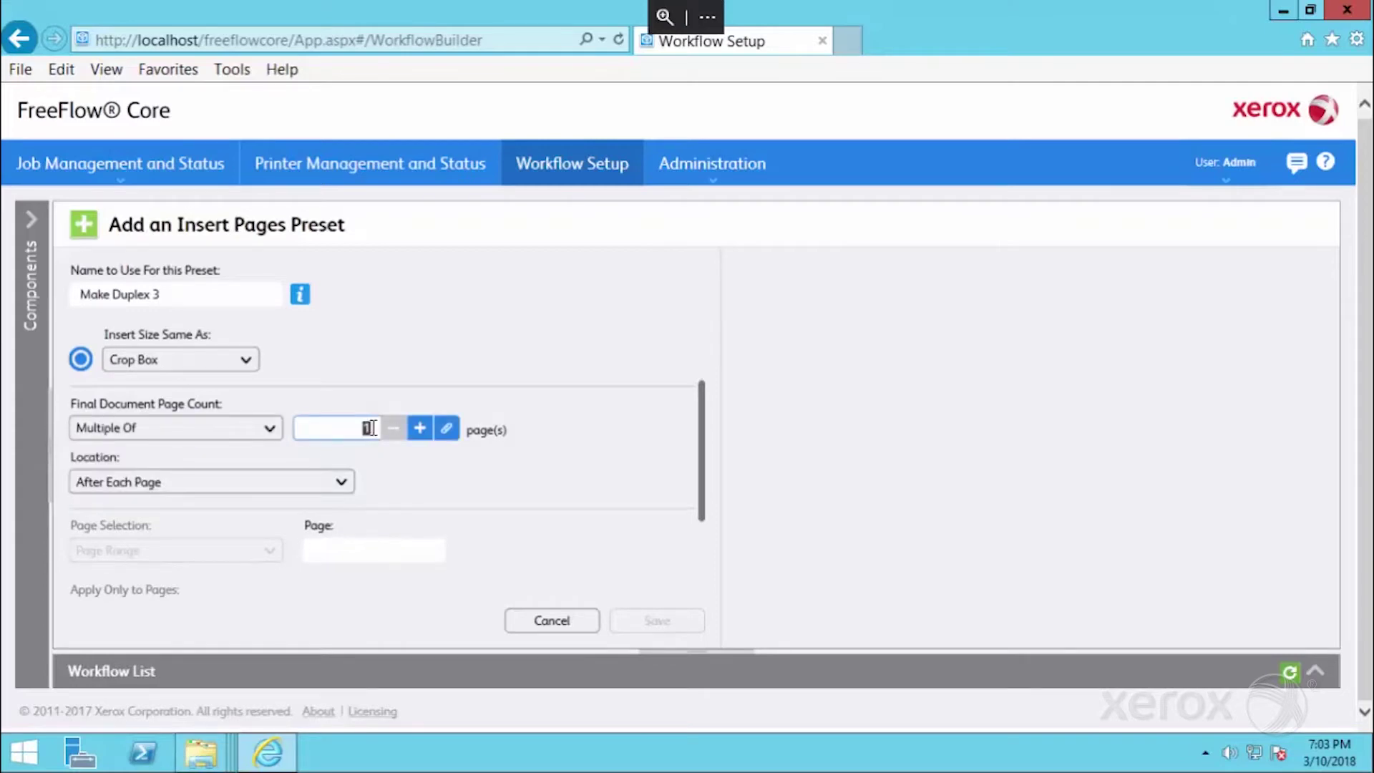
text(2)
click(331, 548)
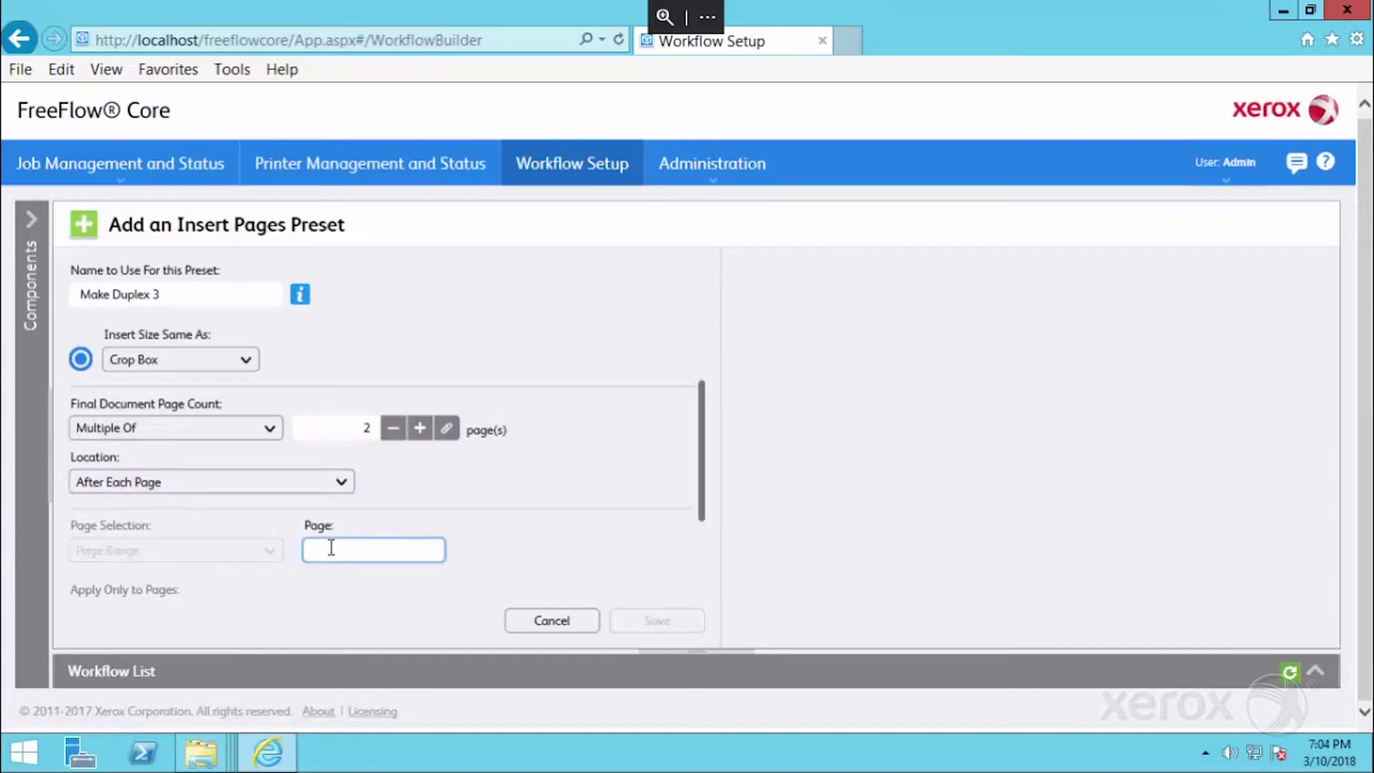
text(-1)
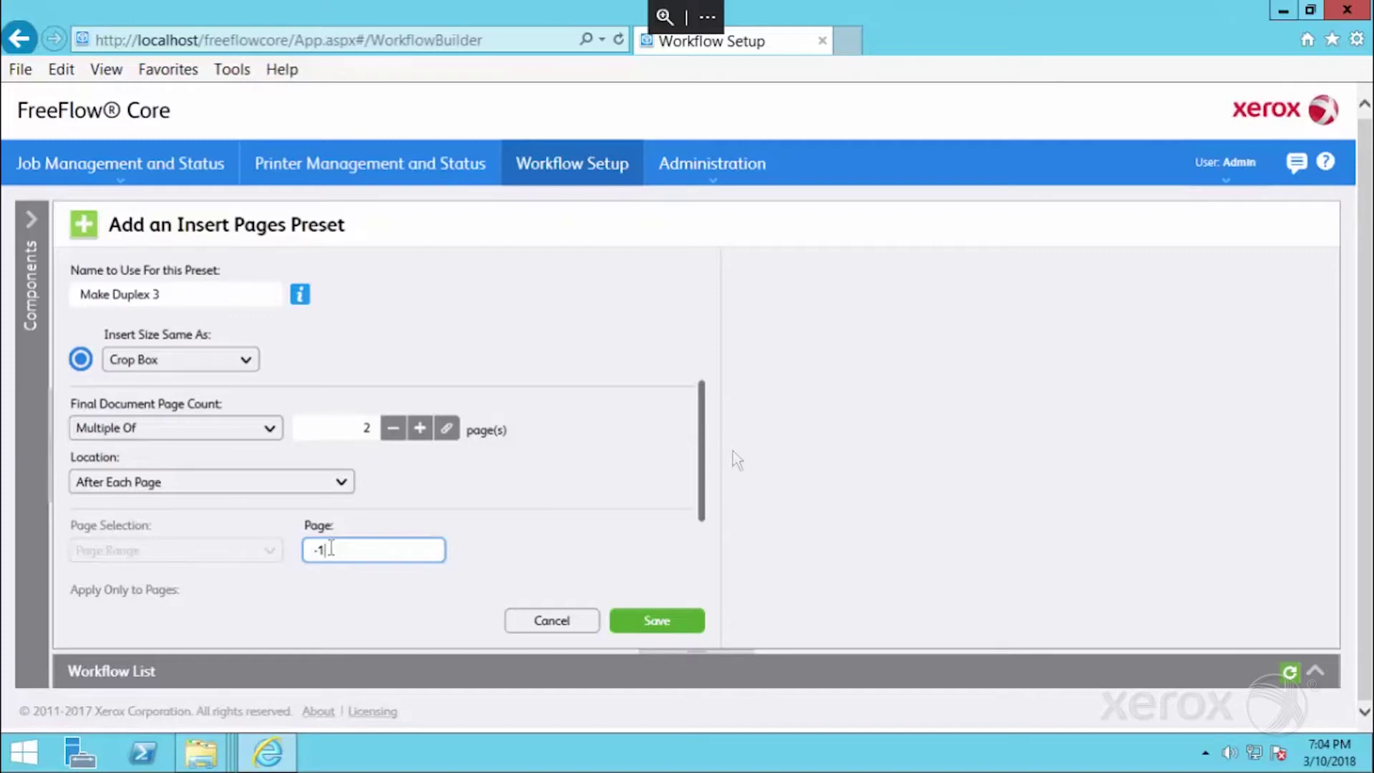
drag(703, 476, 694, 561)
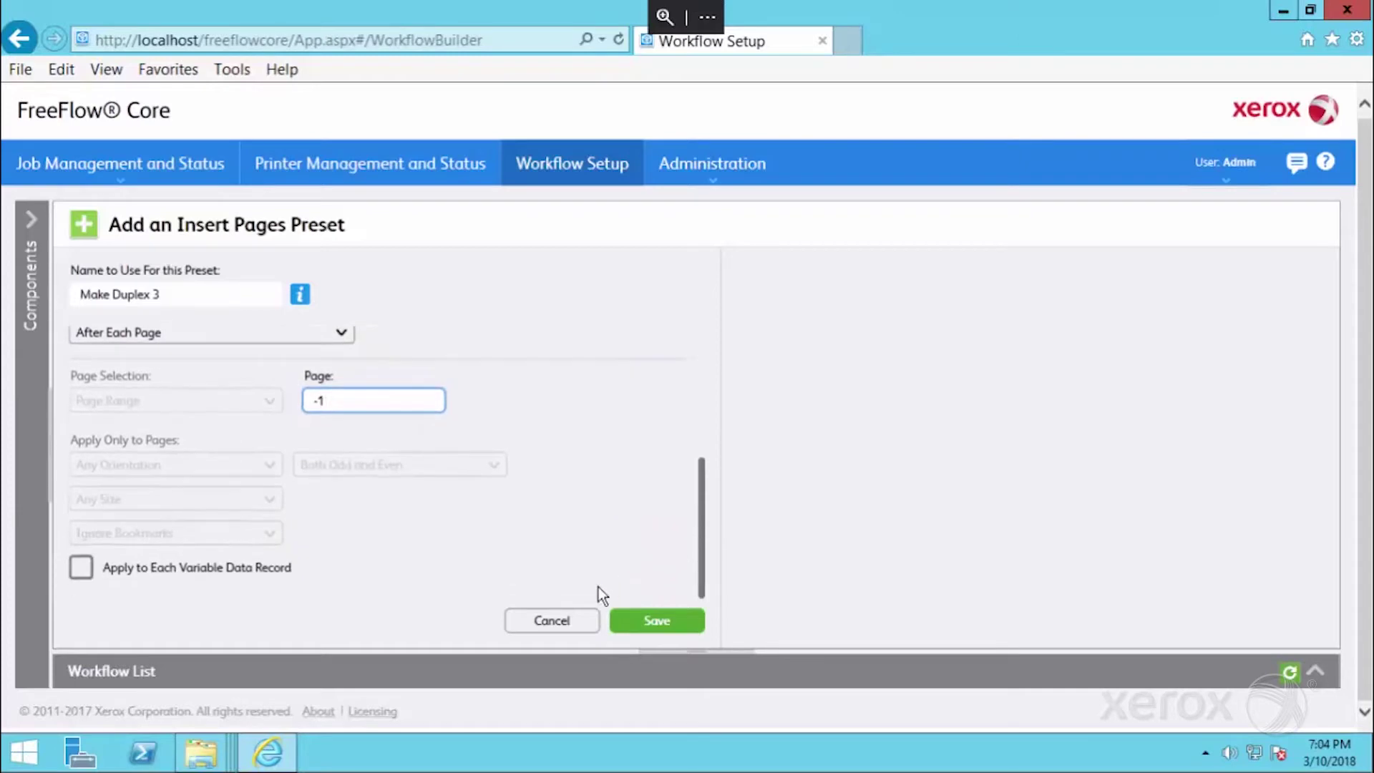
click(655, 620)
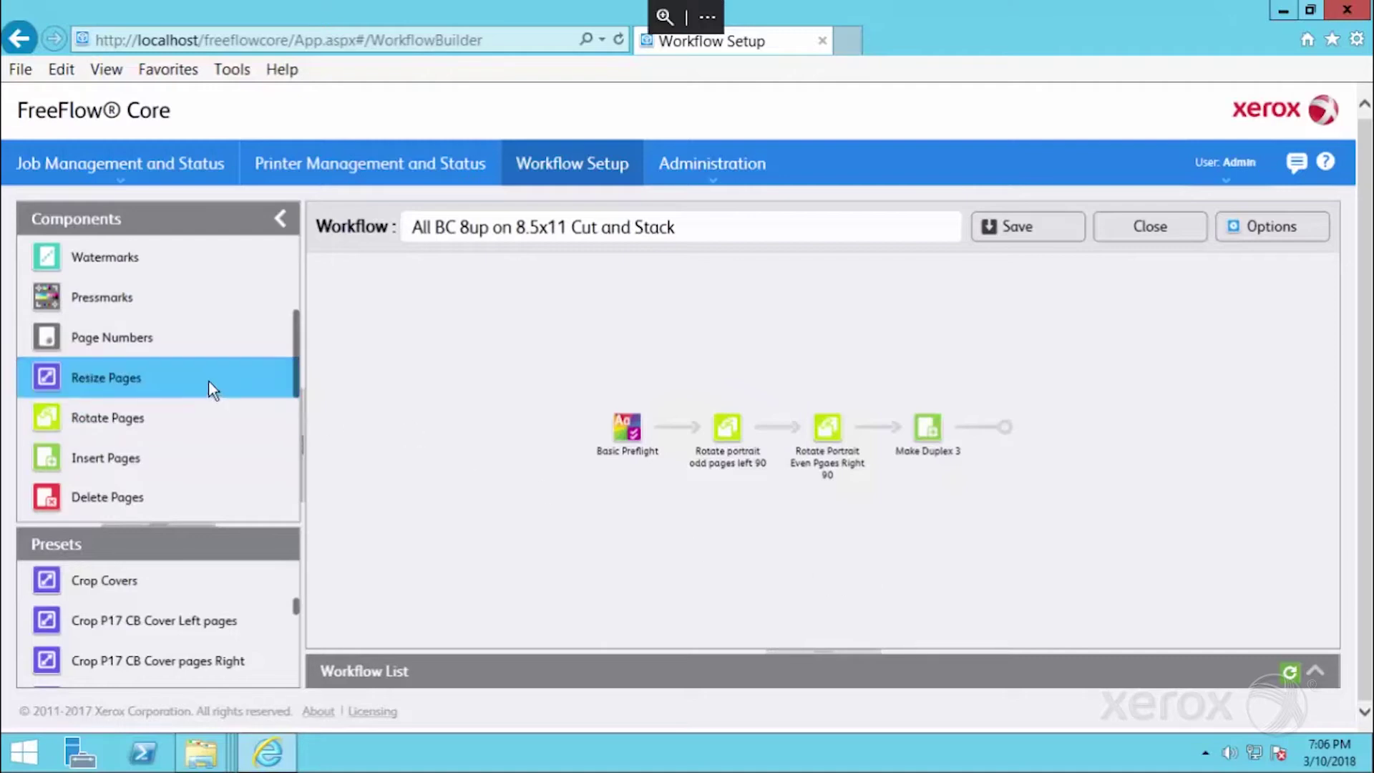
Append a Resize Pages step after Make Duplex 3 and name its preset 'add trim box'
drag(194, 376, 1027, 444)
mouse_move(1012, 417)
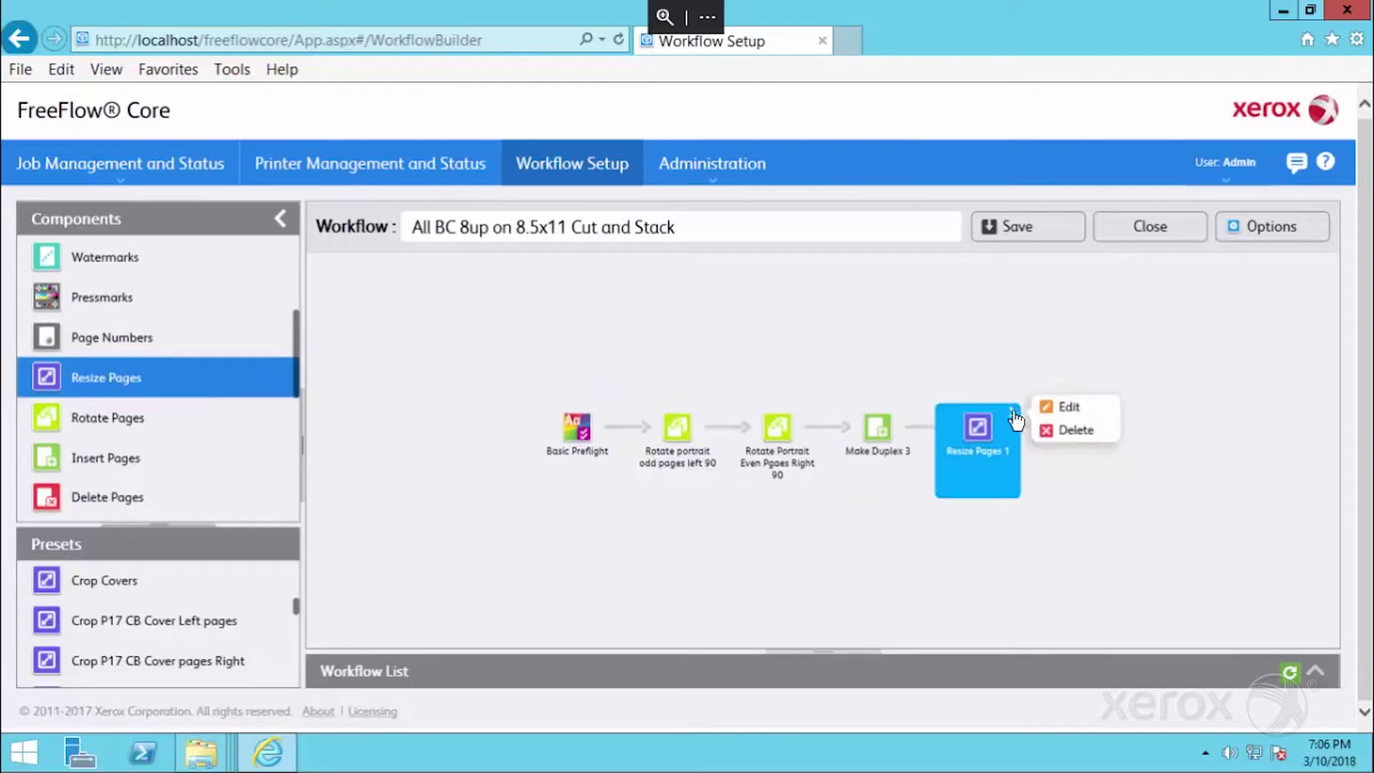
click(1060, 409)
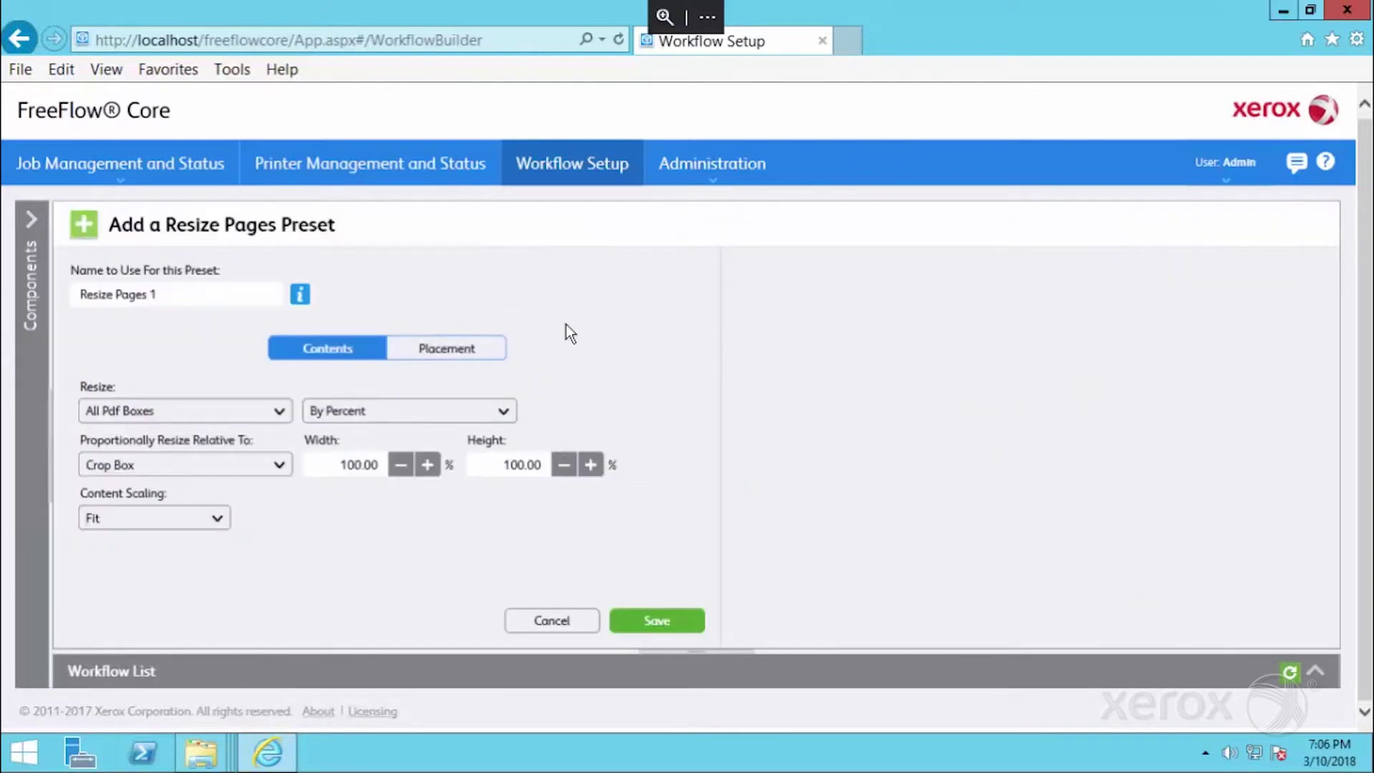
drag(178, 293, 75, 295)
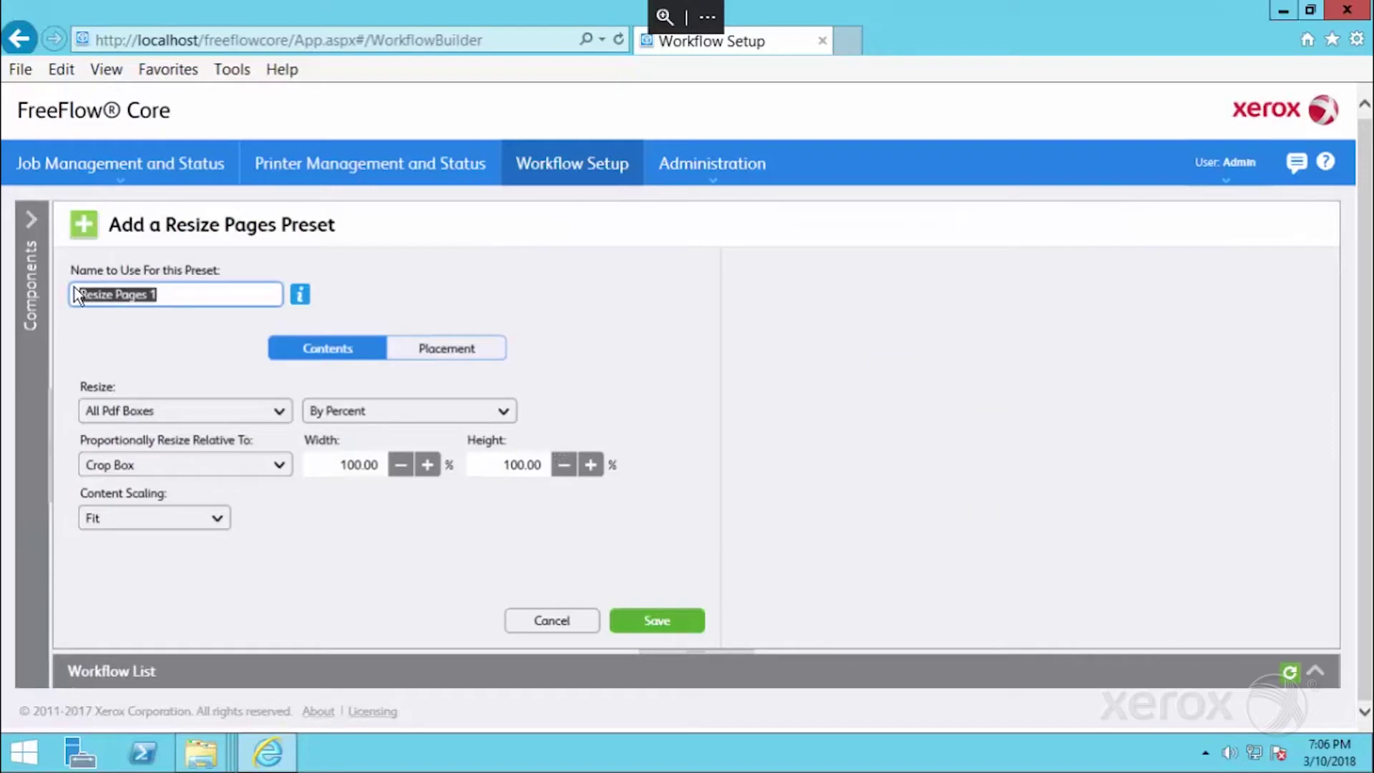
text(Pad)
text( tr)
text(im b)
text(o)
text(x)
Resize the Trim Box to exactly 3.5 x 2 in with Content Scaling None, and save
click(186, 408)
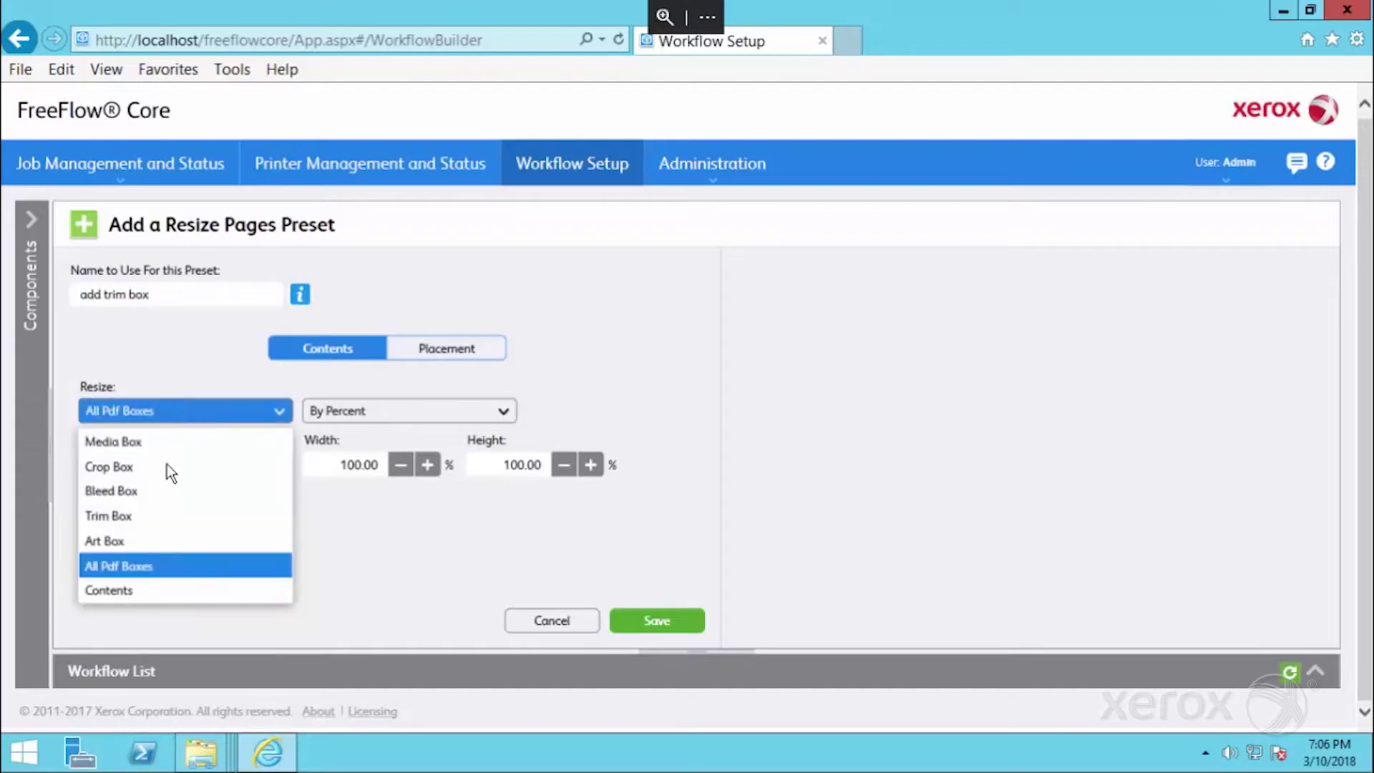
click(128, 515)
click(387, 416)
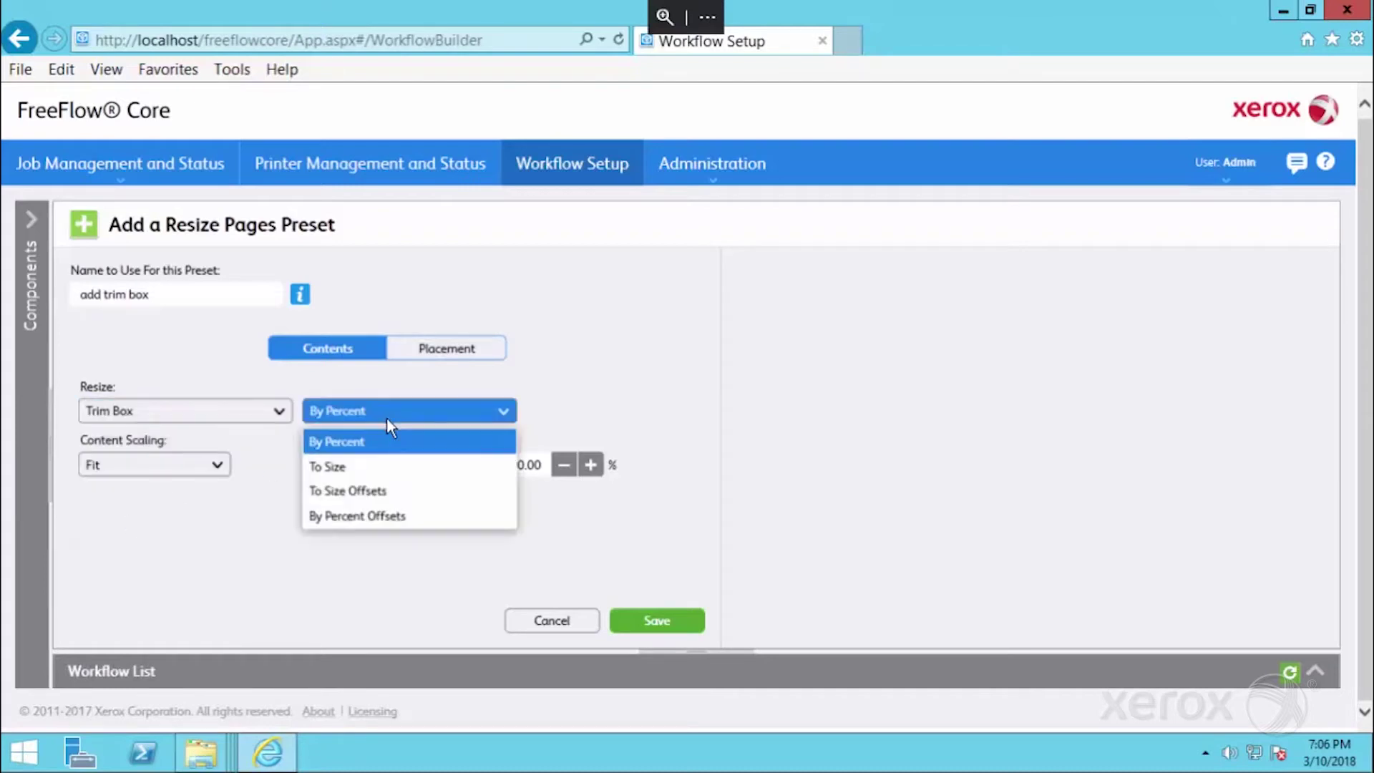
click(372, 466)
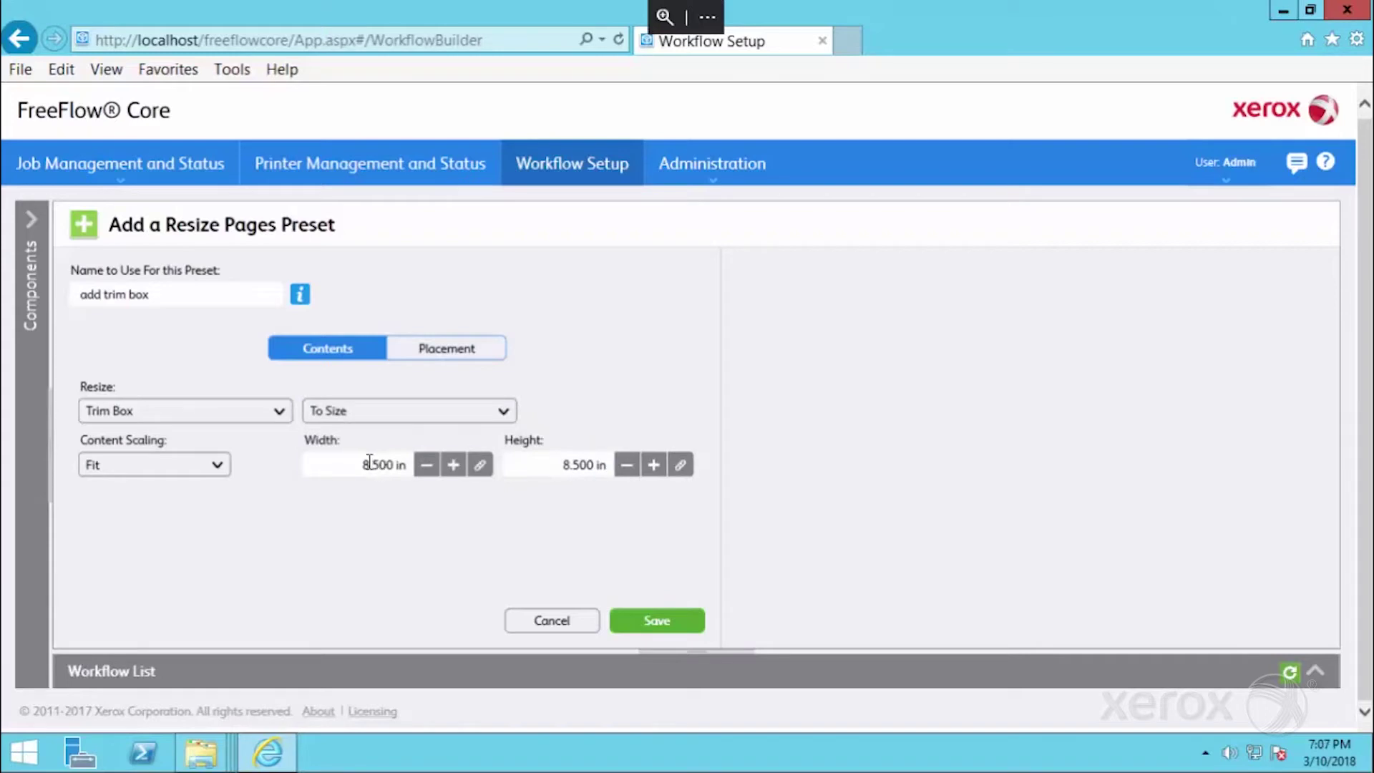
double_click(369, 461)
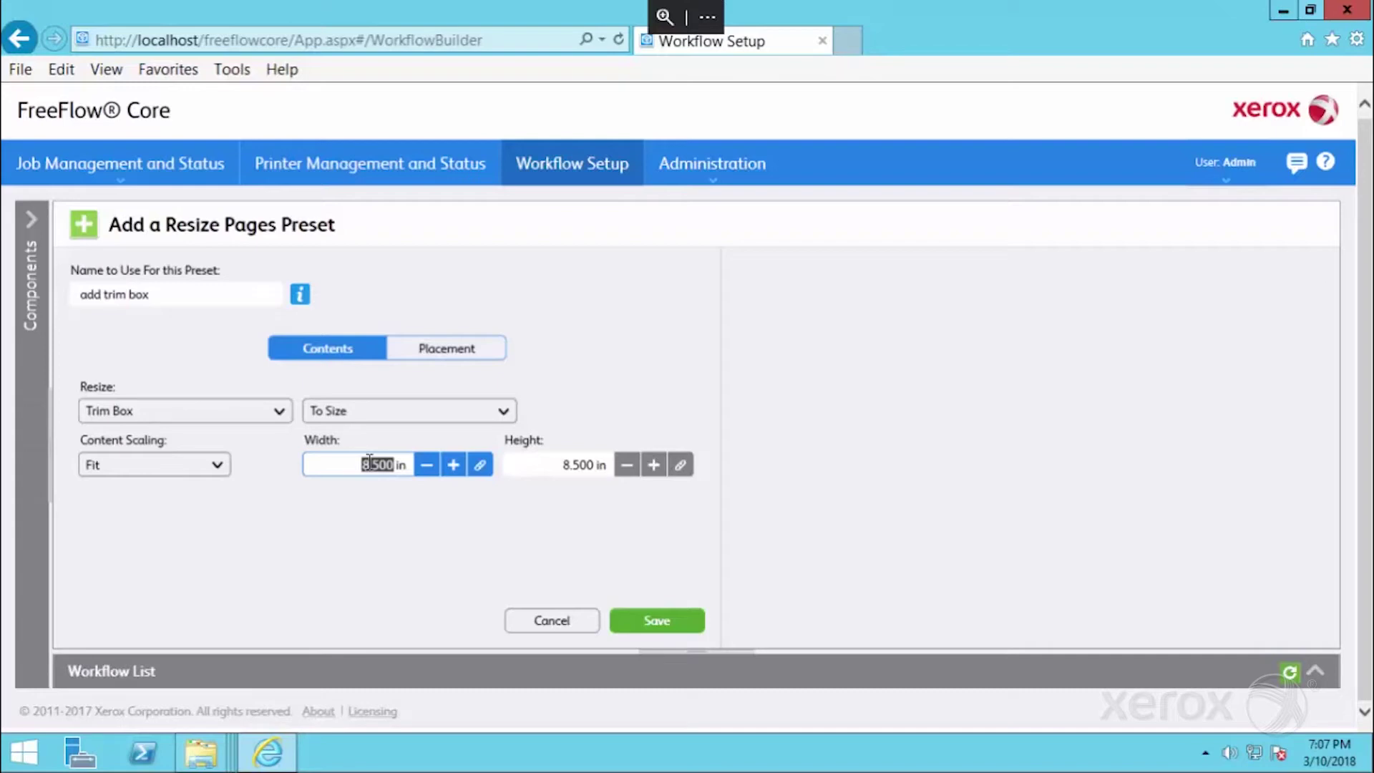
text(3.5)
click(569, 465)
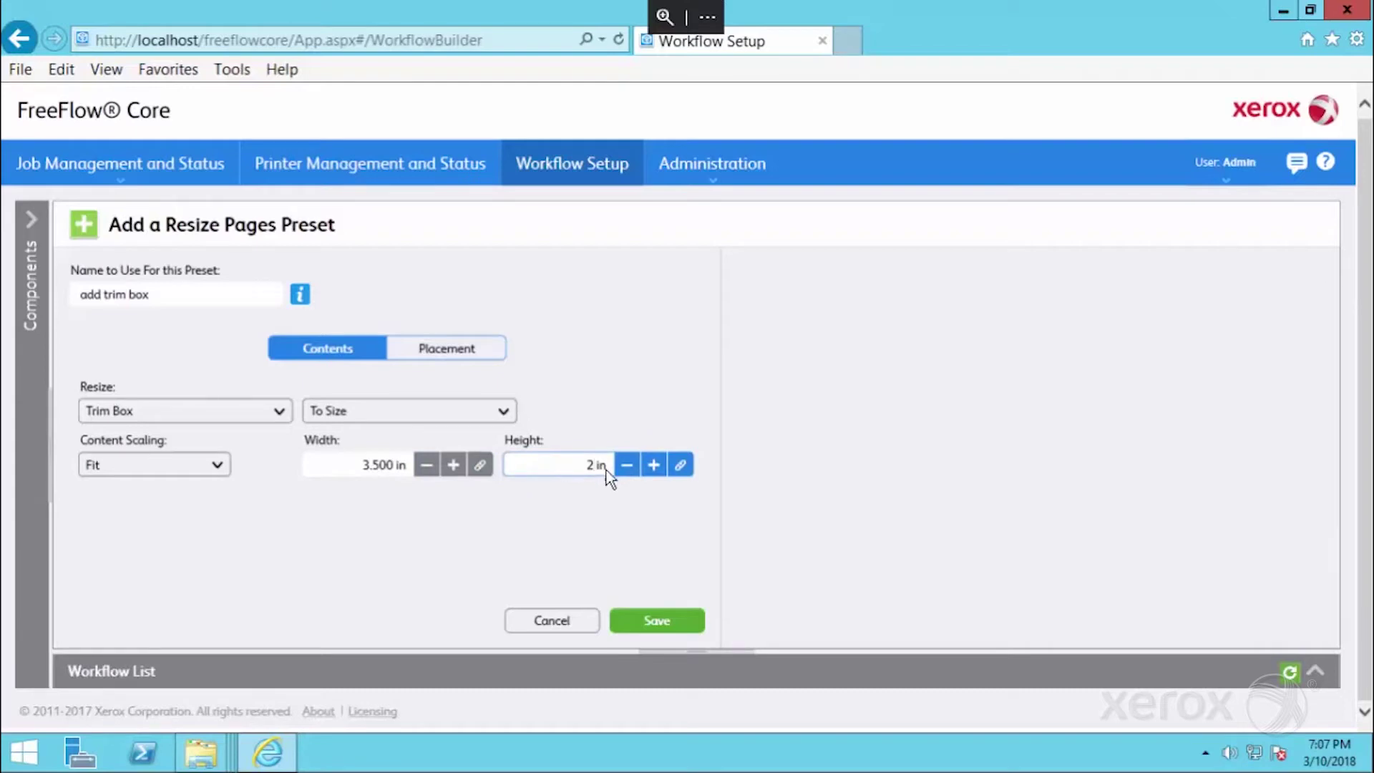
click(179, 471)
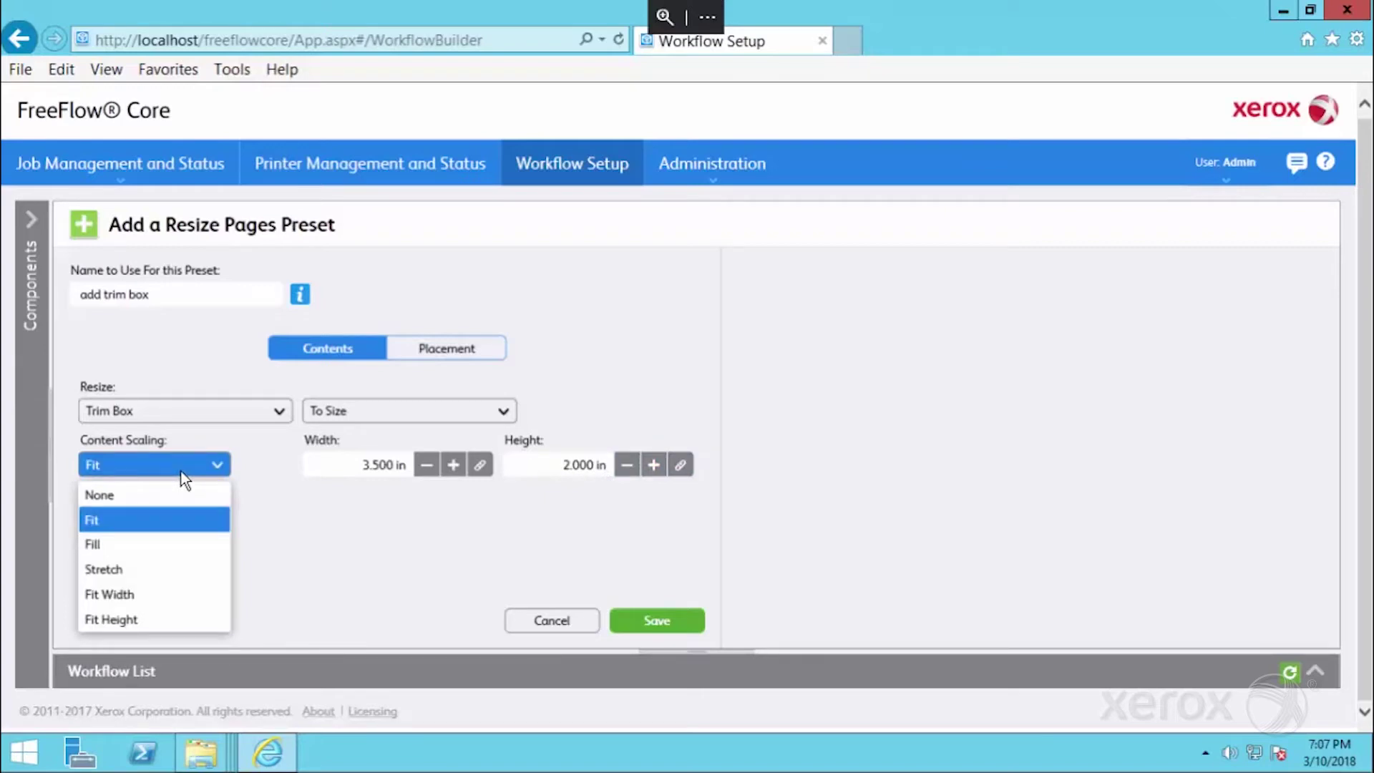
click(153, 495)
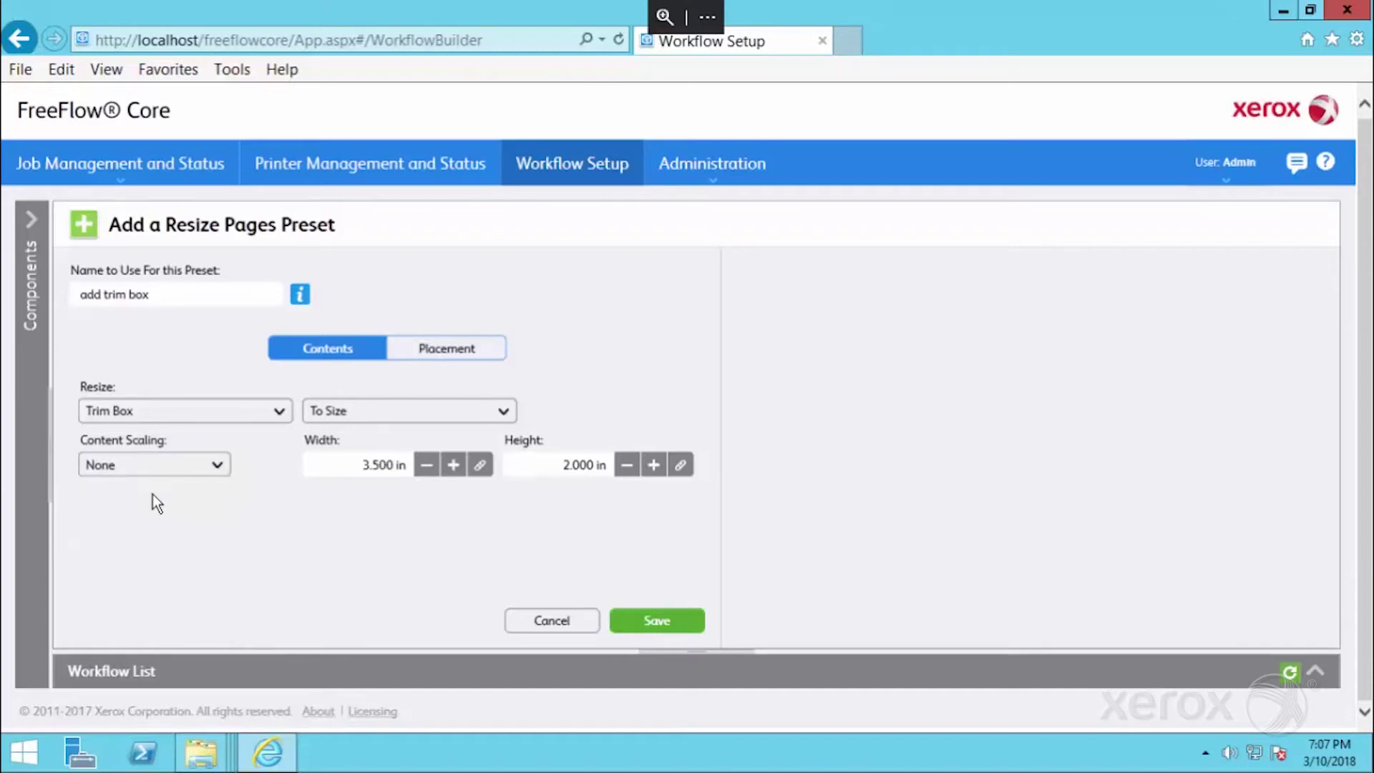
click(668, 622)
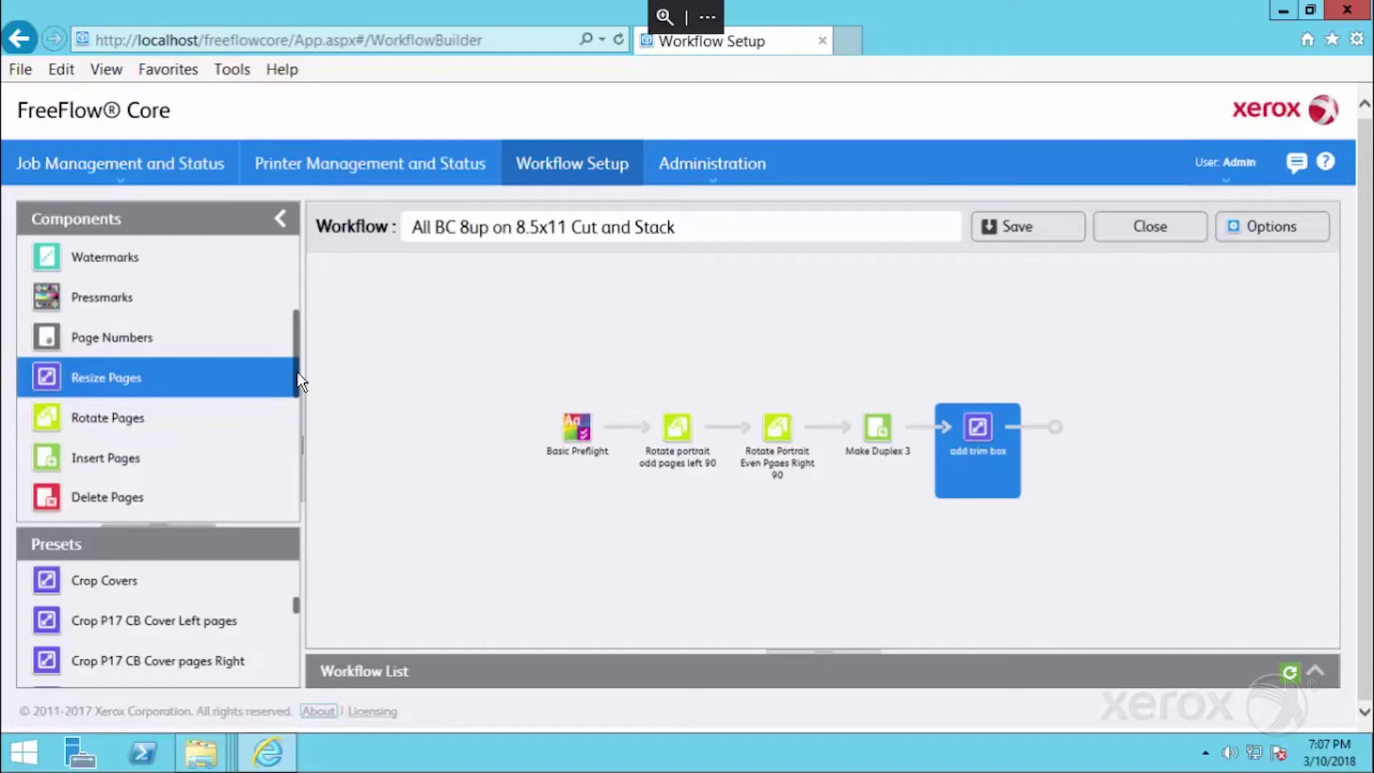
Find Join in the Components list and drop it after the add trim box step
drag(298, 380, 297, 401)
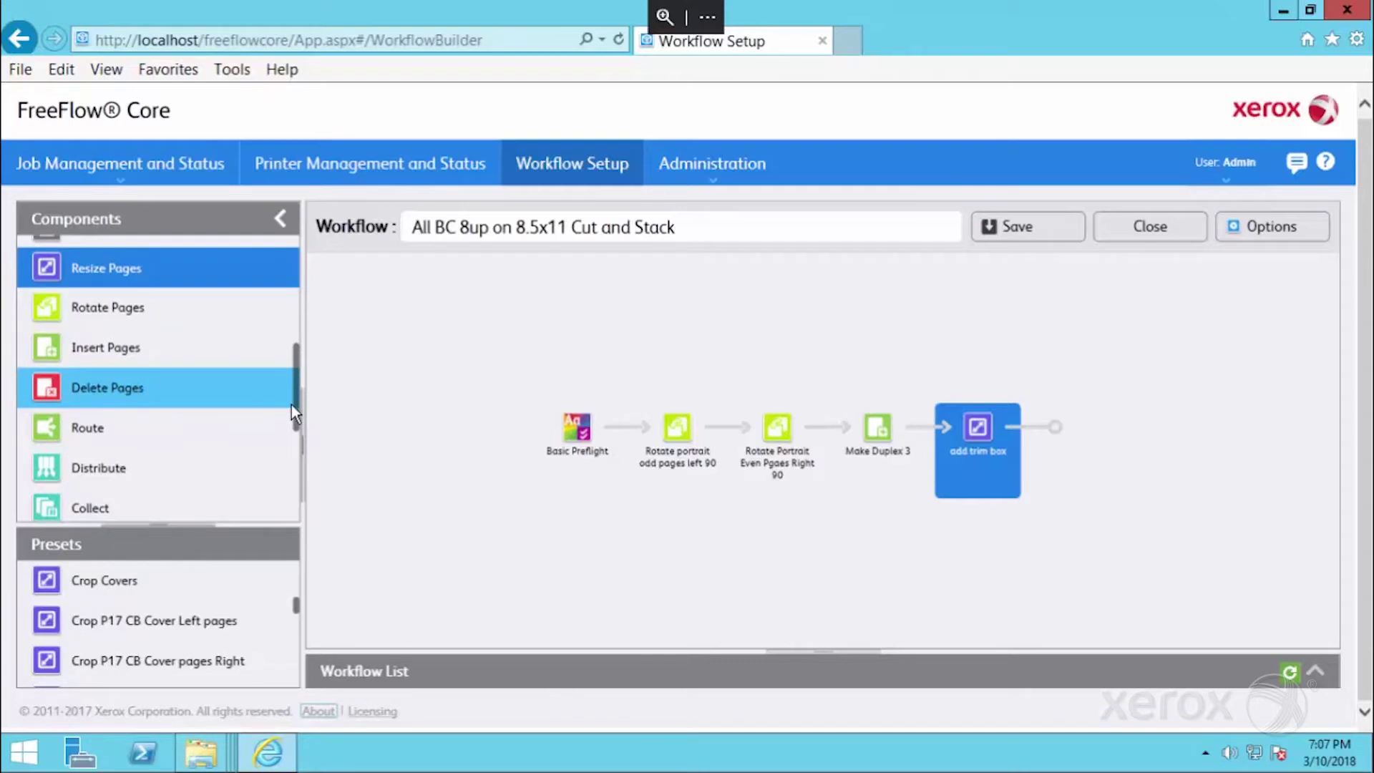
click(291, 405)
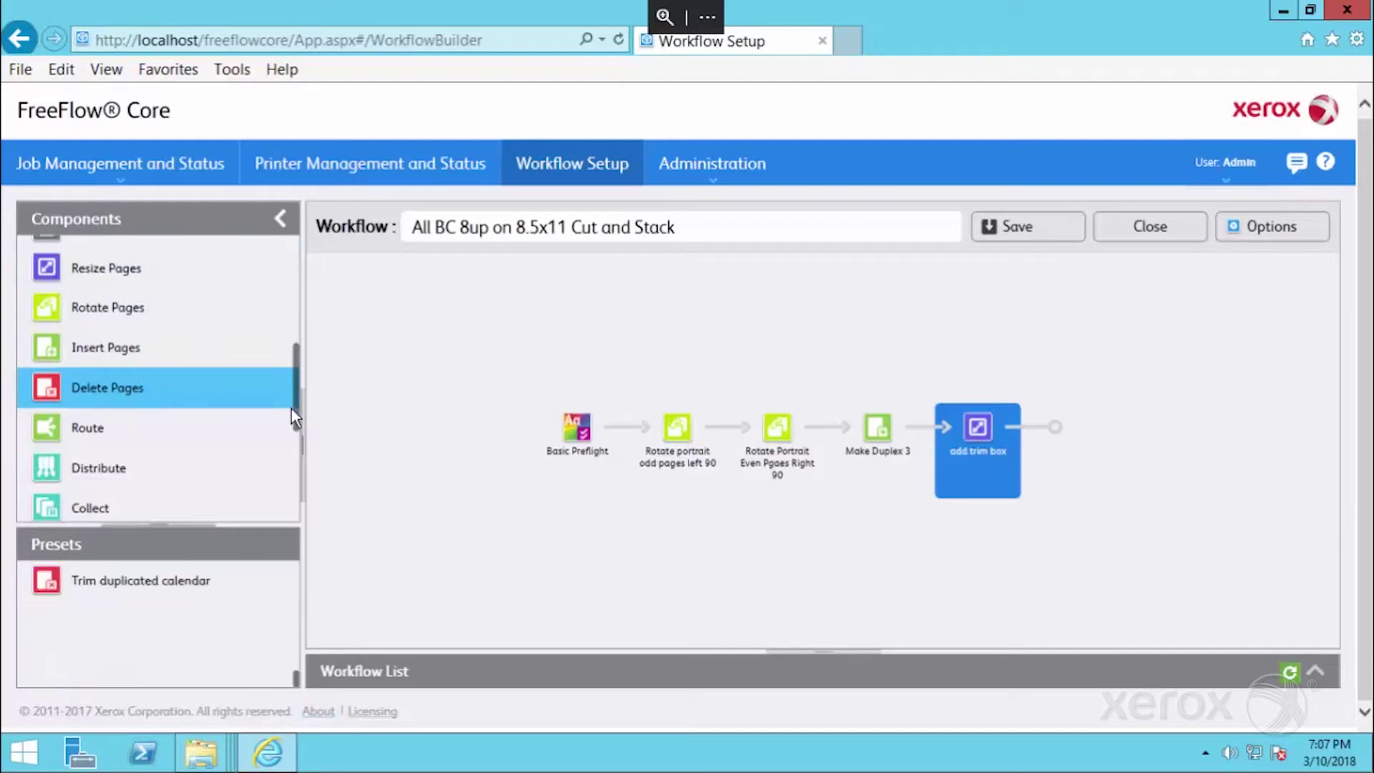
drag(297, 397, 295, 445)
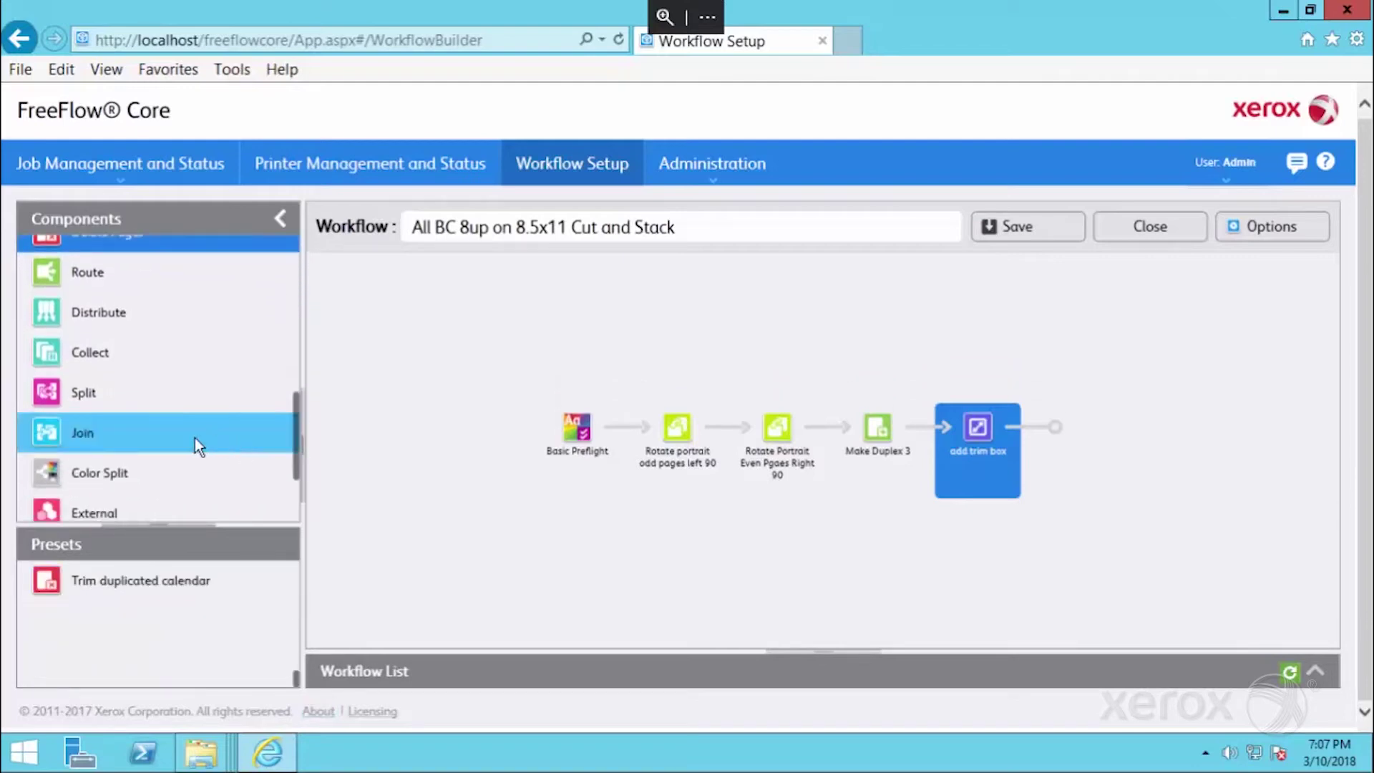
click(95, 438)
drag(94, 438, 1064, 450)
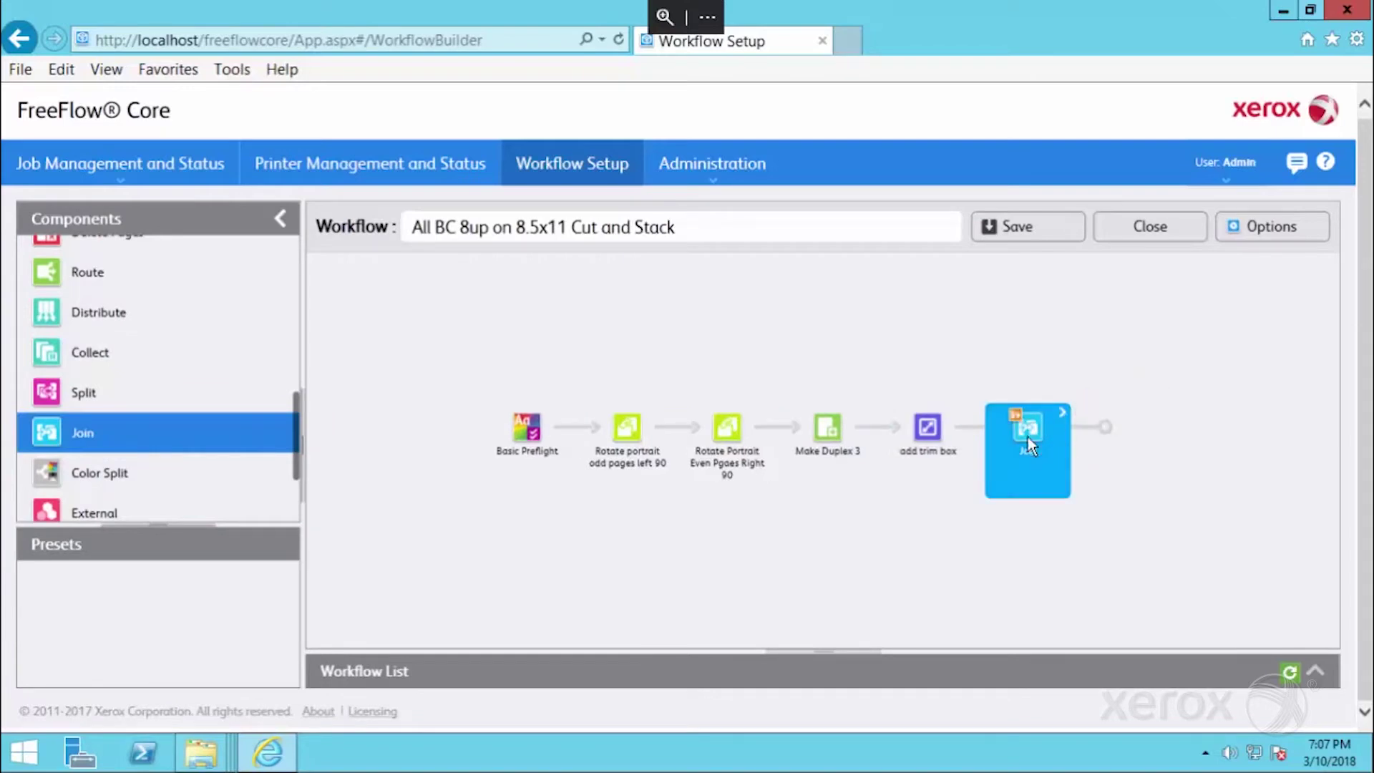
mouse_move(1065, 412)
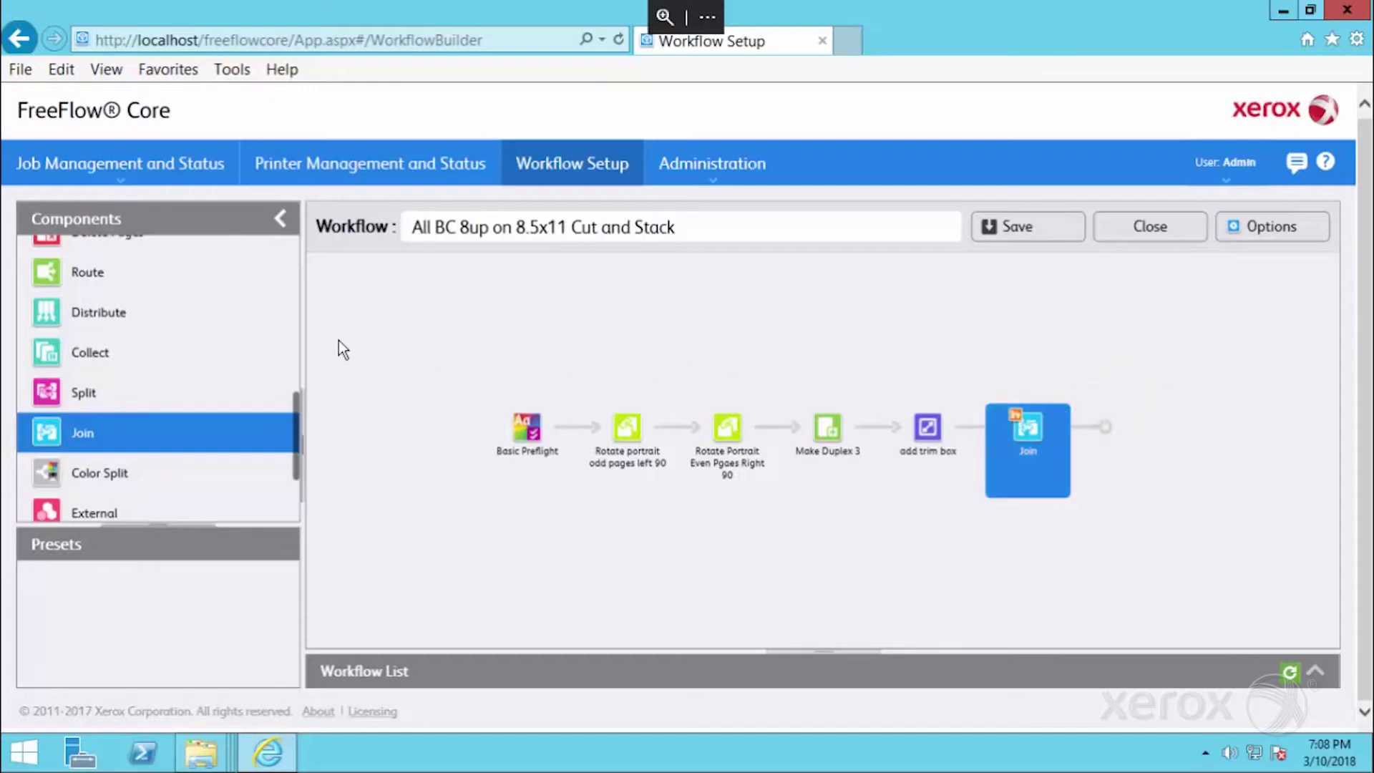
drag(299, 390, 313, 219)
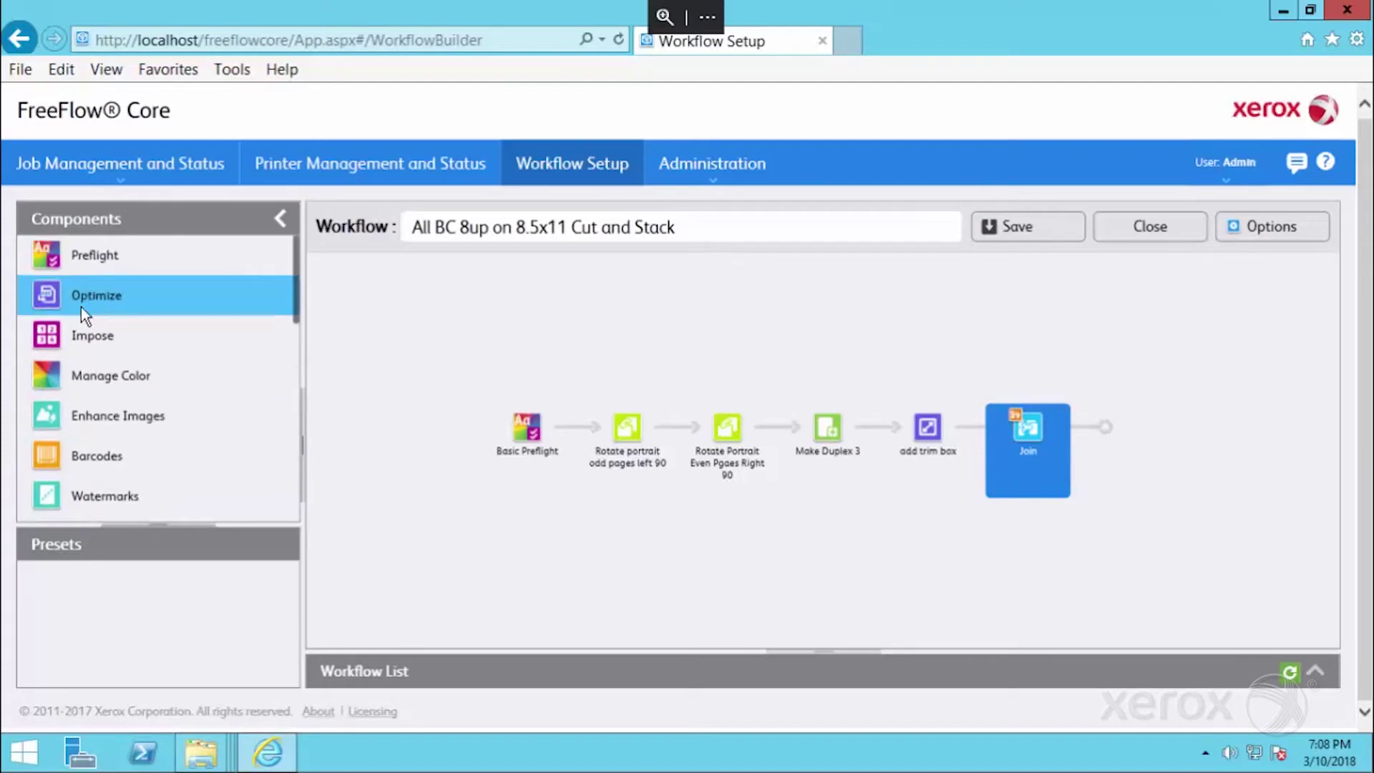
Add an Impose step using 8up cut and stack on 8.5x11_Fixed after Join, and save the workflow
click(79, 330)
drag(624, 424, 1130, 445)
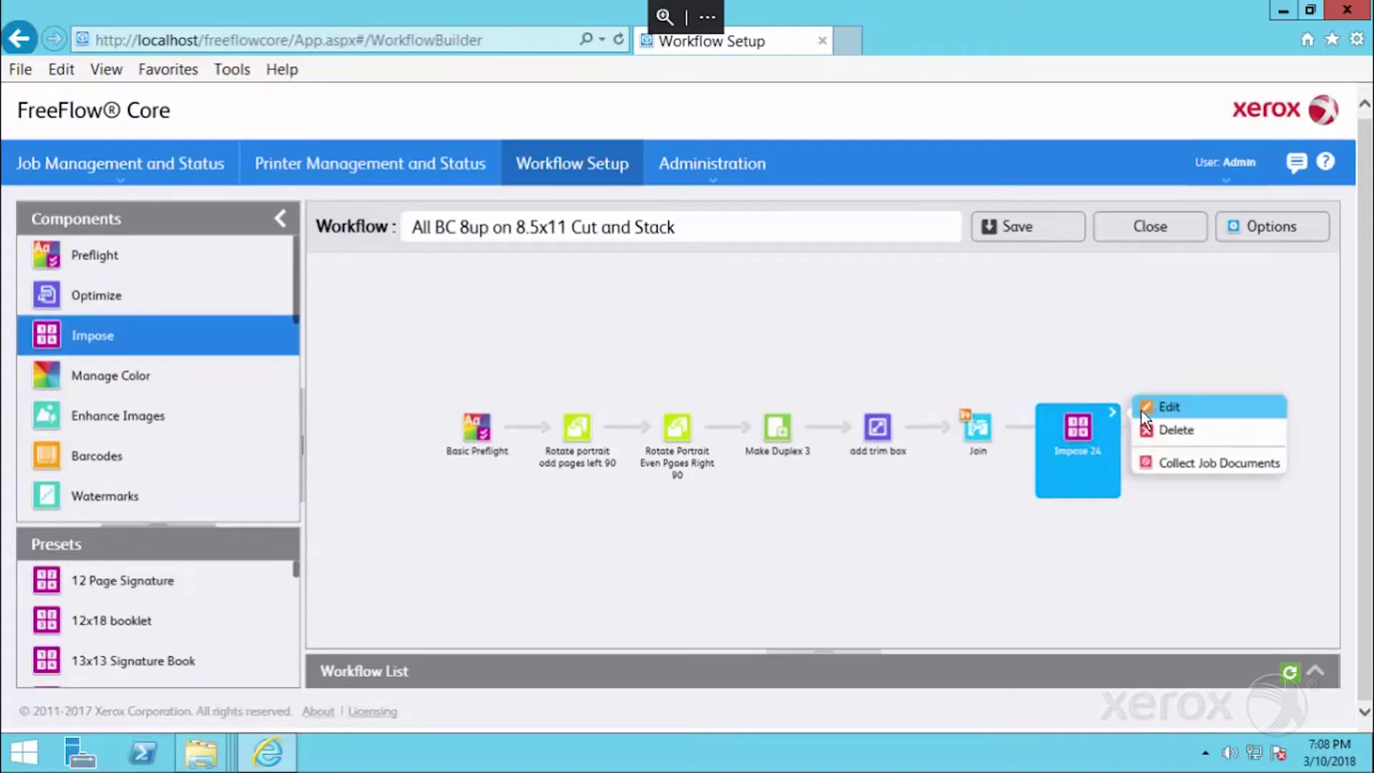
click(1155, 410)
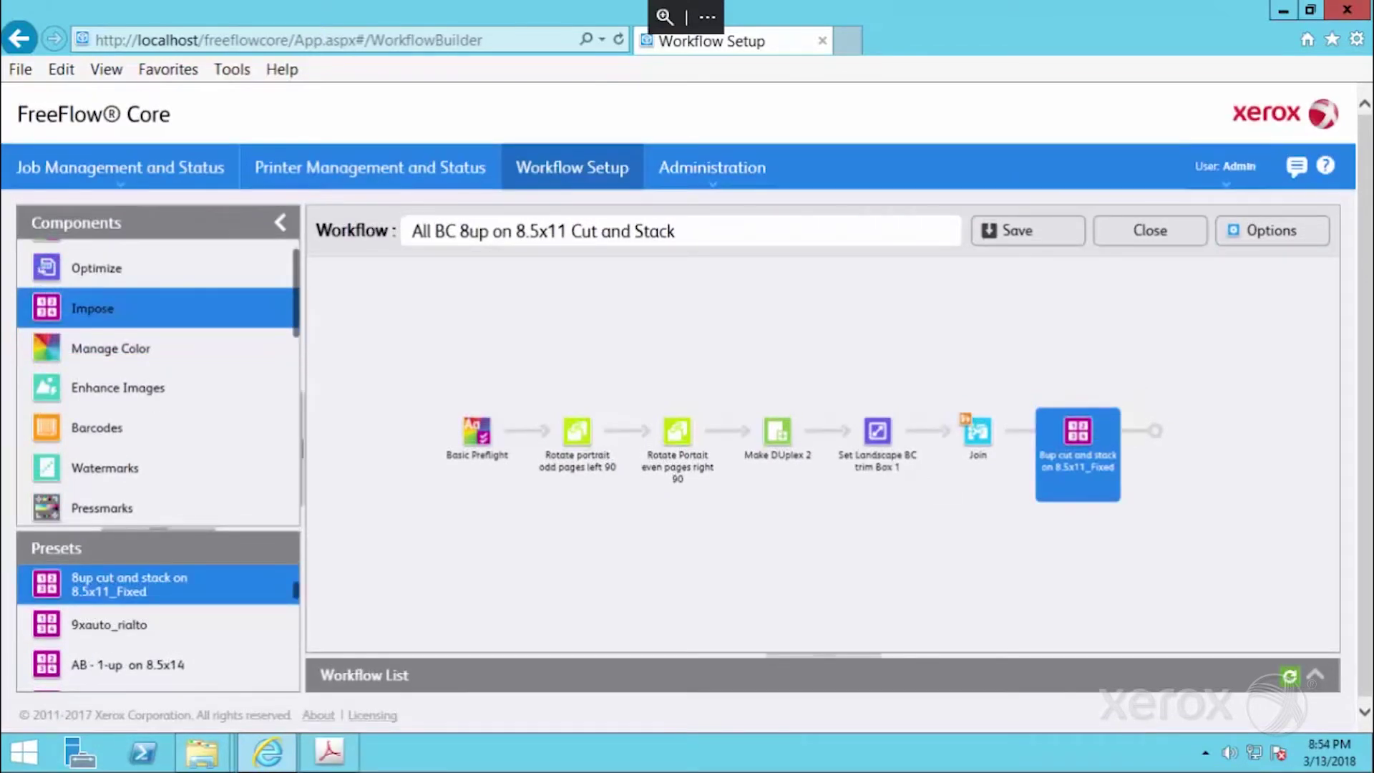
click(1022, 238)
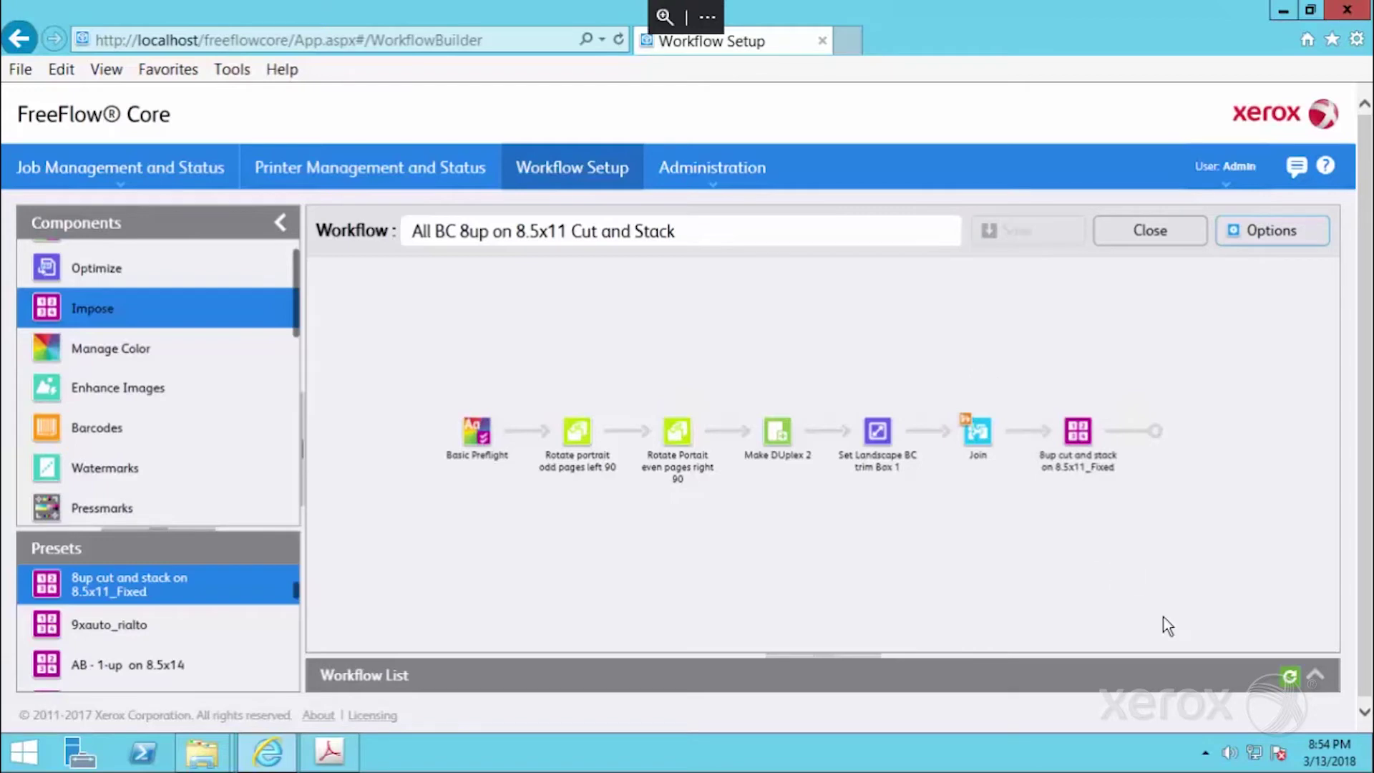
click(1369, 758)
Open the first four PDFs in the business cards folder with Acrobat 9
double_click(530, 584)
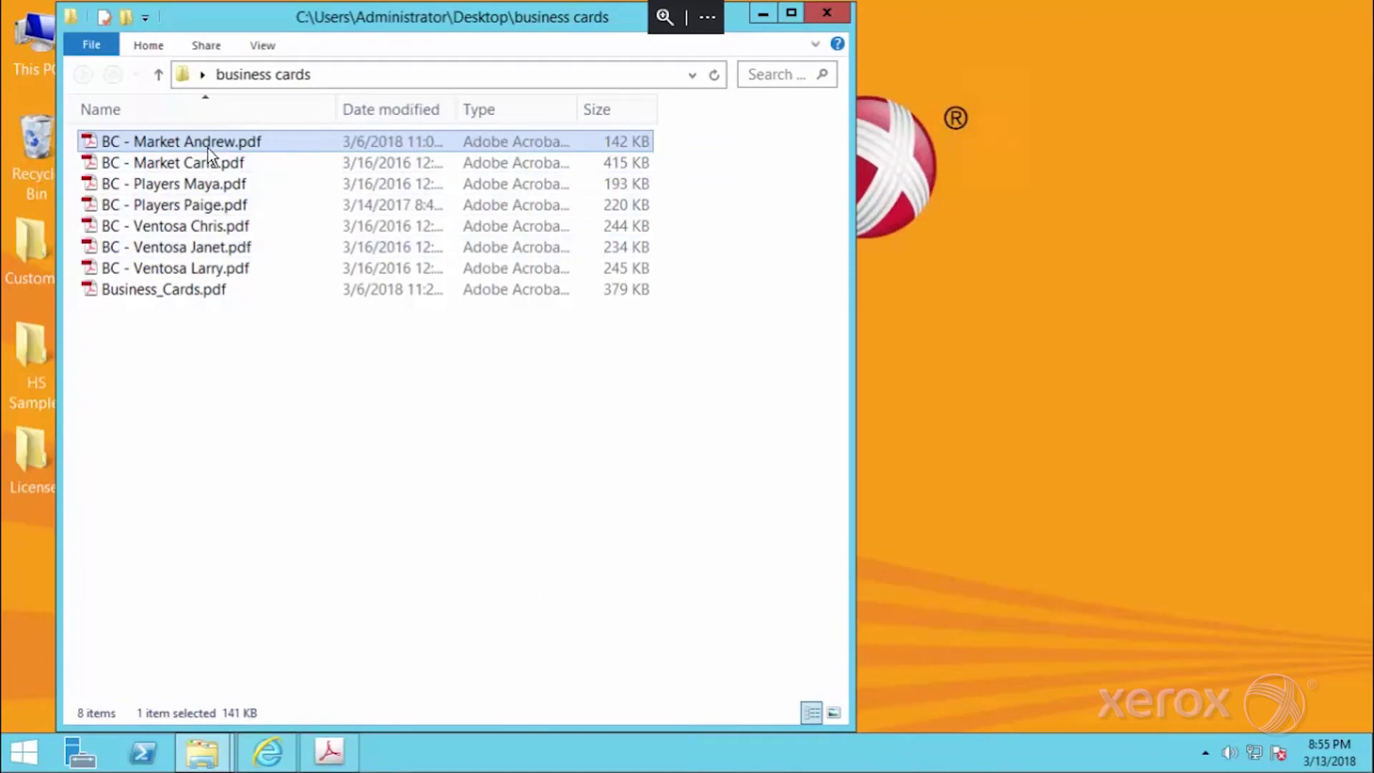
shift+click(202, 204)
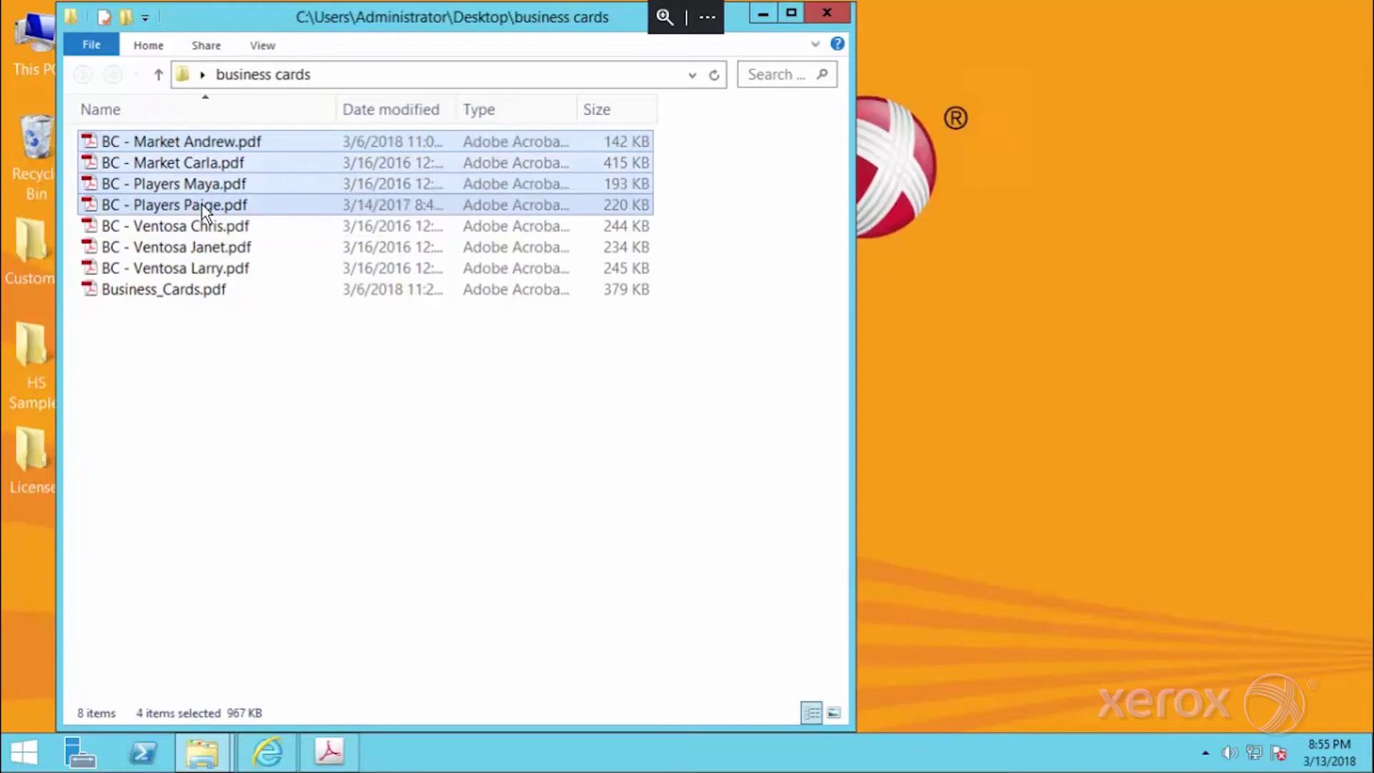
right_click(288, 214)
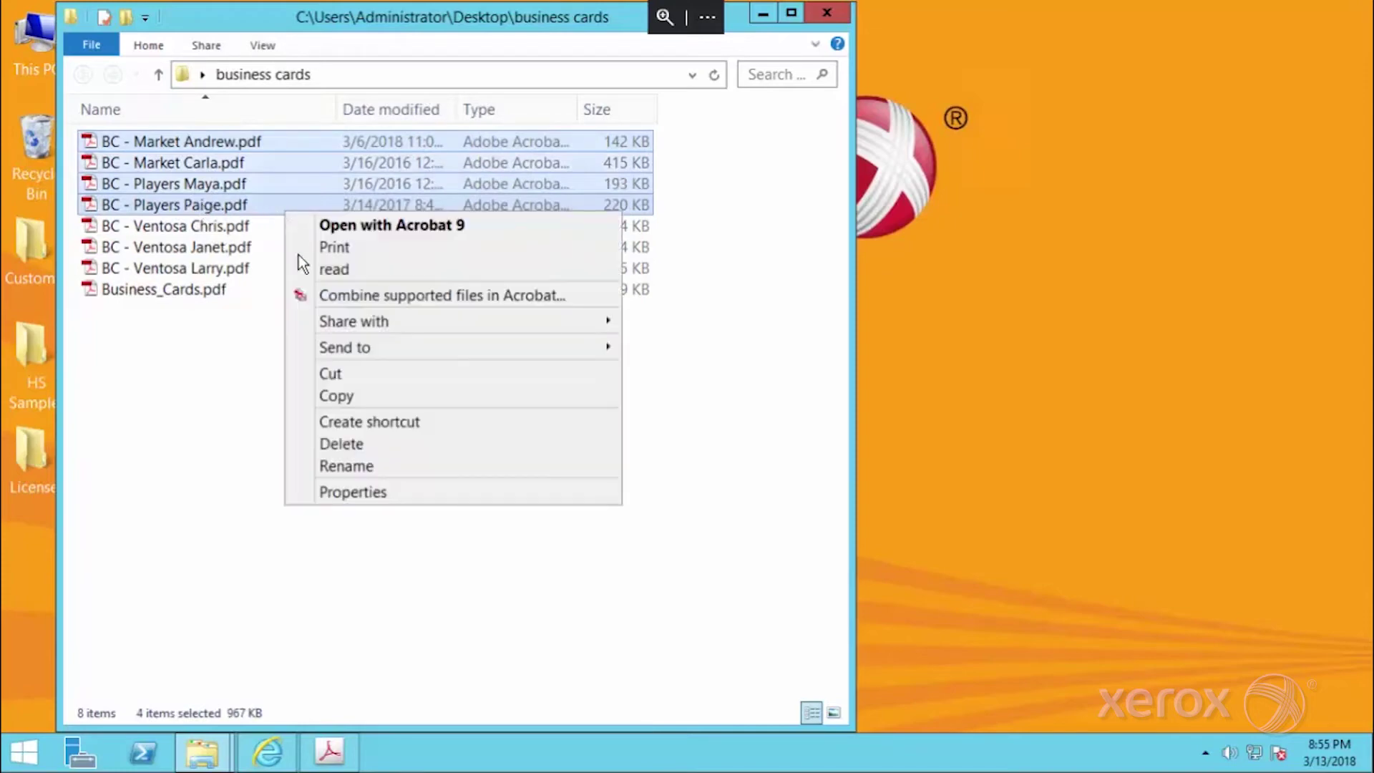
click(360, 228)
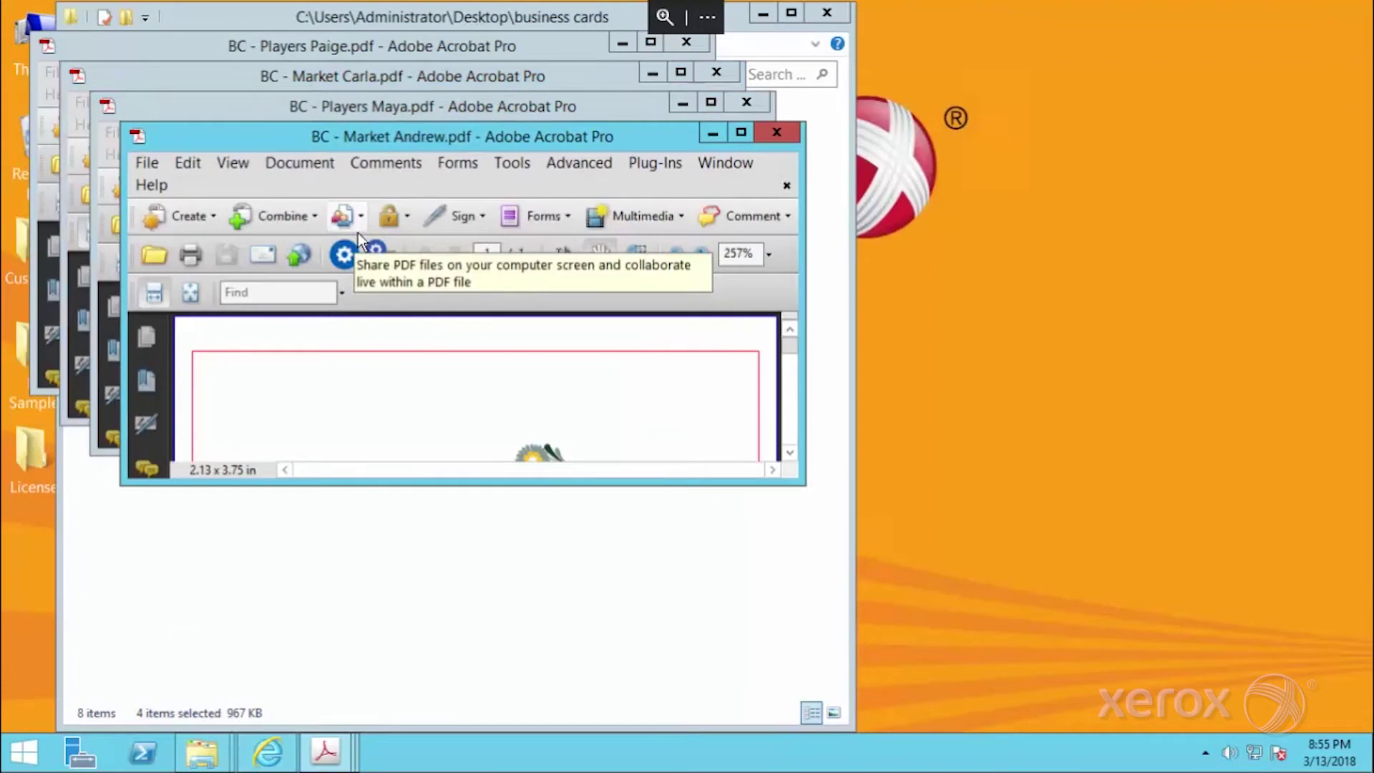
Tile the four Acrobat windows and fit each business card to its page
key(ctrl+shift+k)
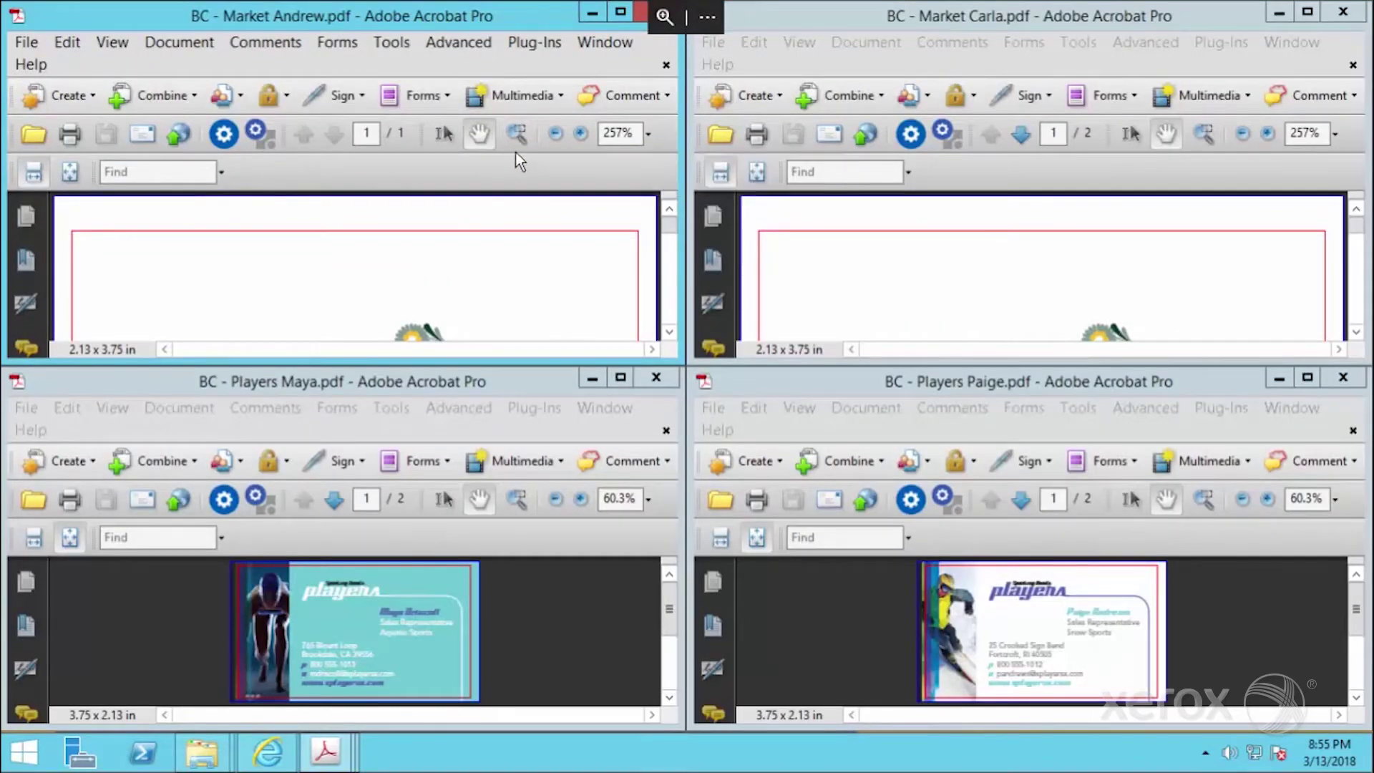
click(70, 173)
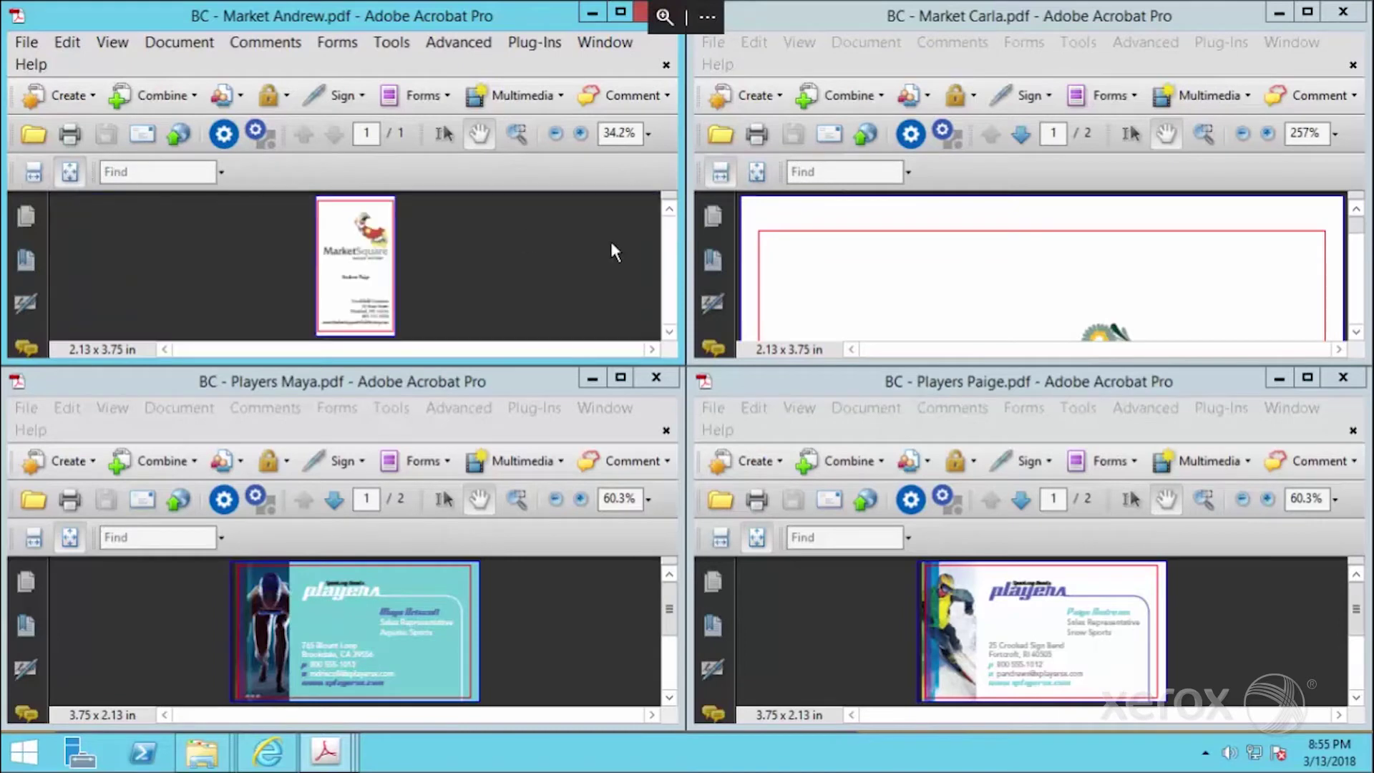
click(757, 172)
click(71, 538)
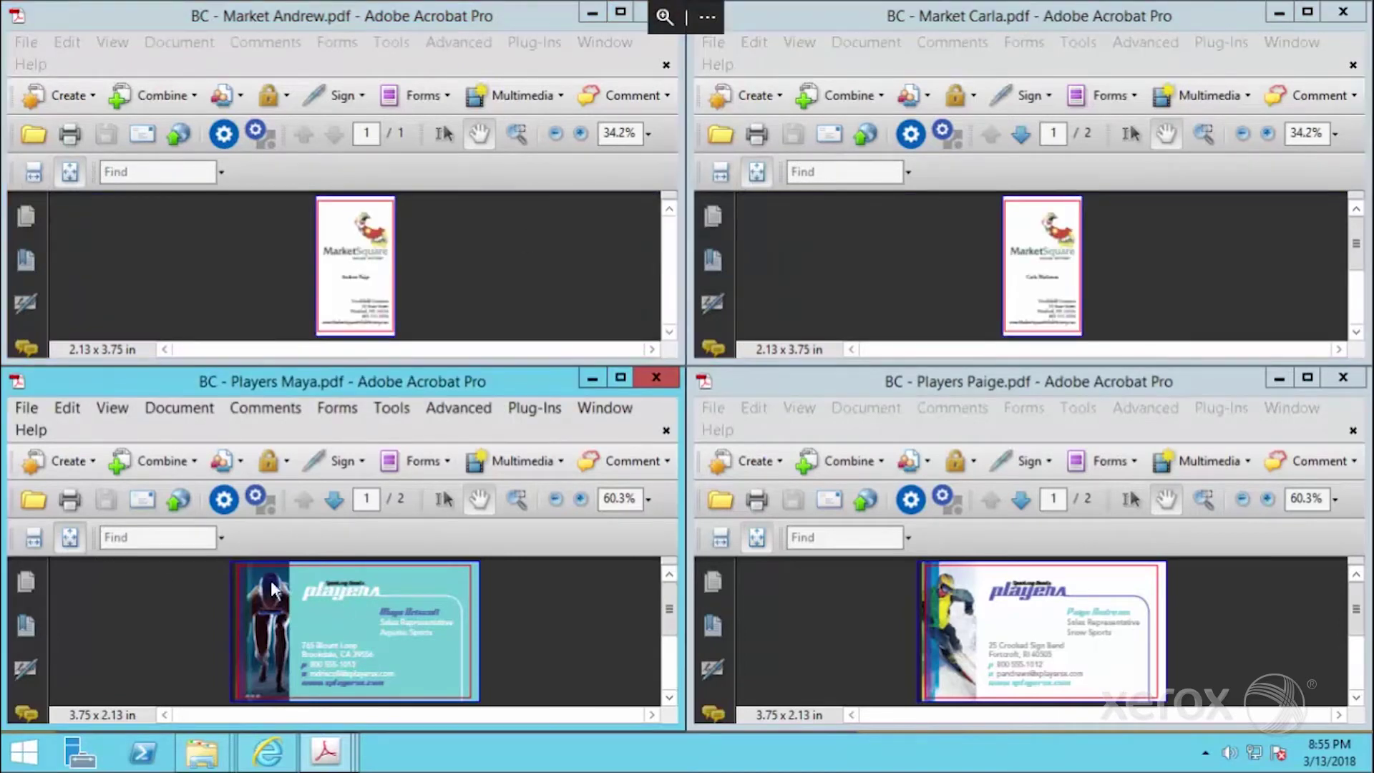
click(763, 550)
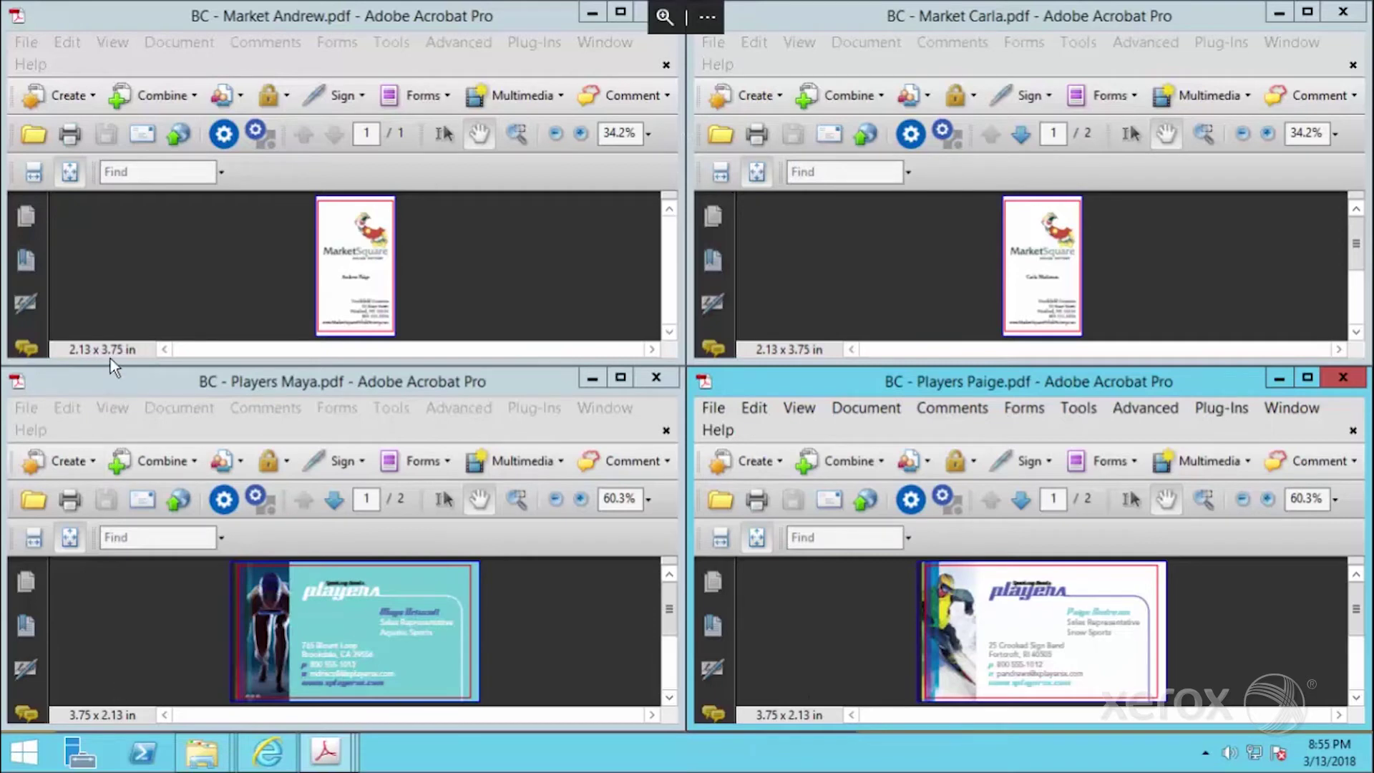
Close all Acrobat windows from the taskbar and deselect the four PDFs in the folder
click(325, 752)
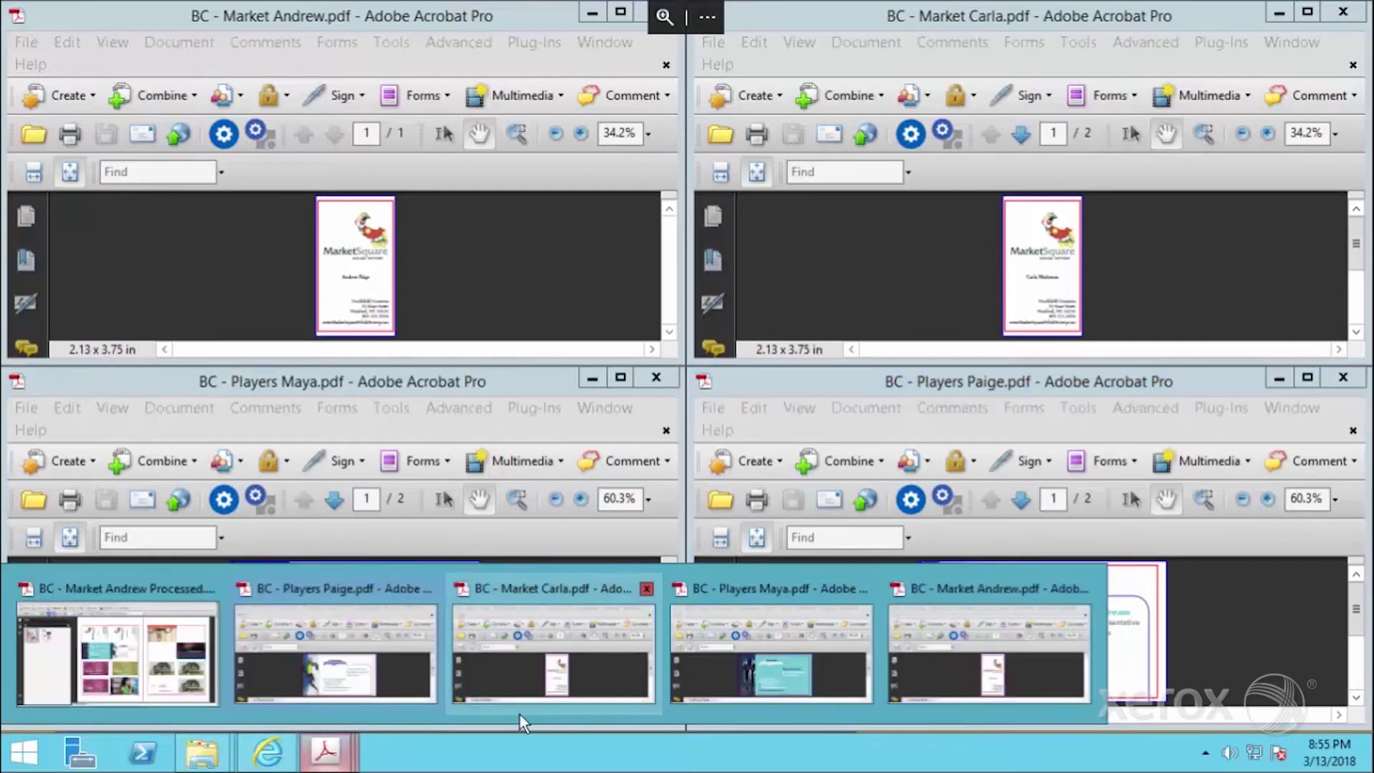
right_click(328, 752)
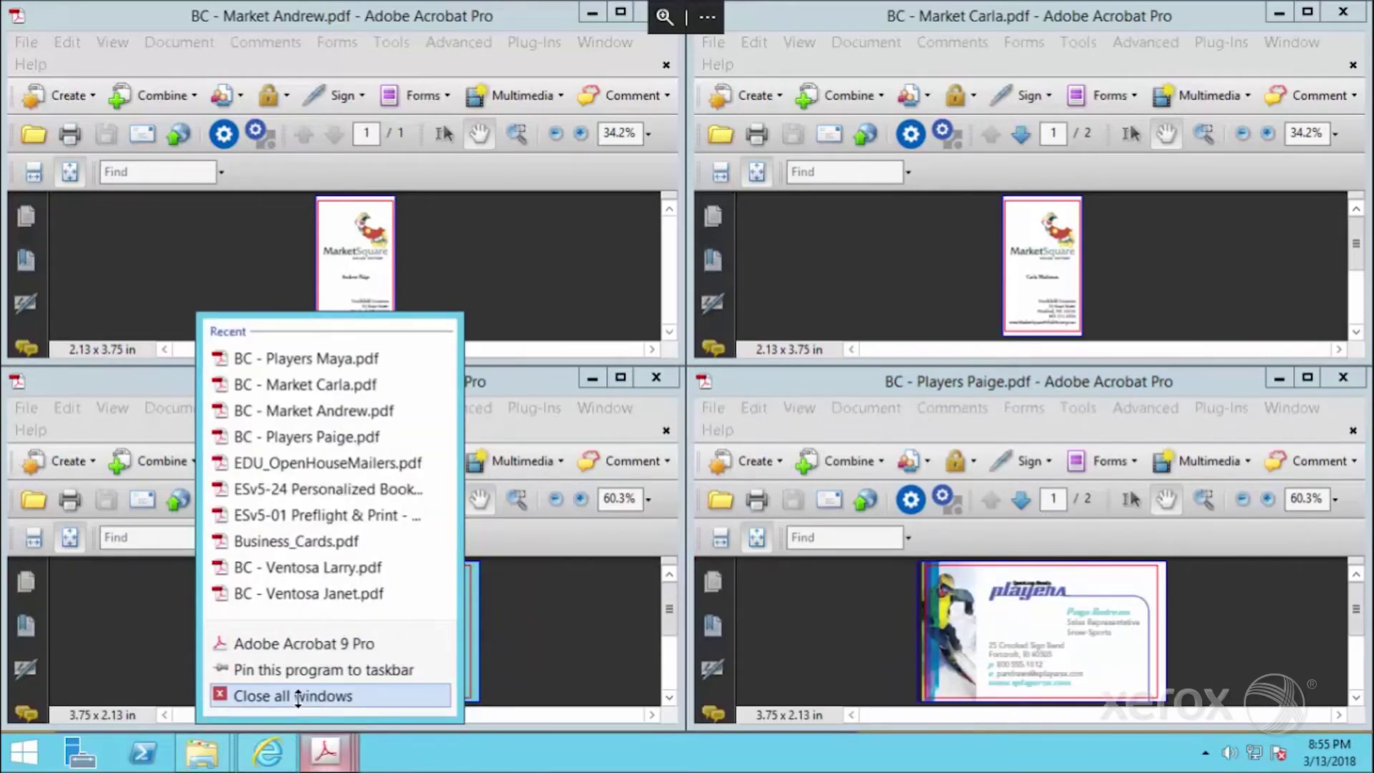
click(304, 695)
click(183, 145)
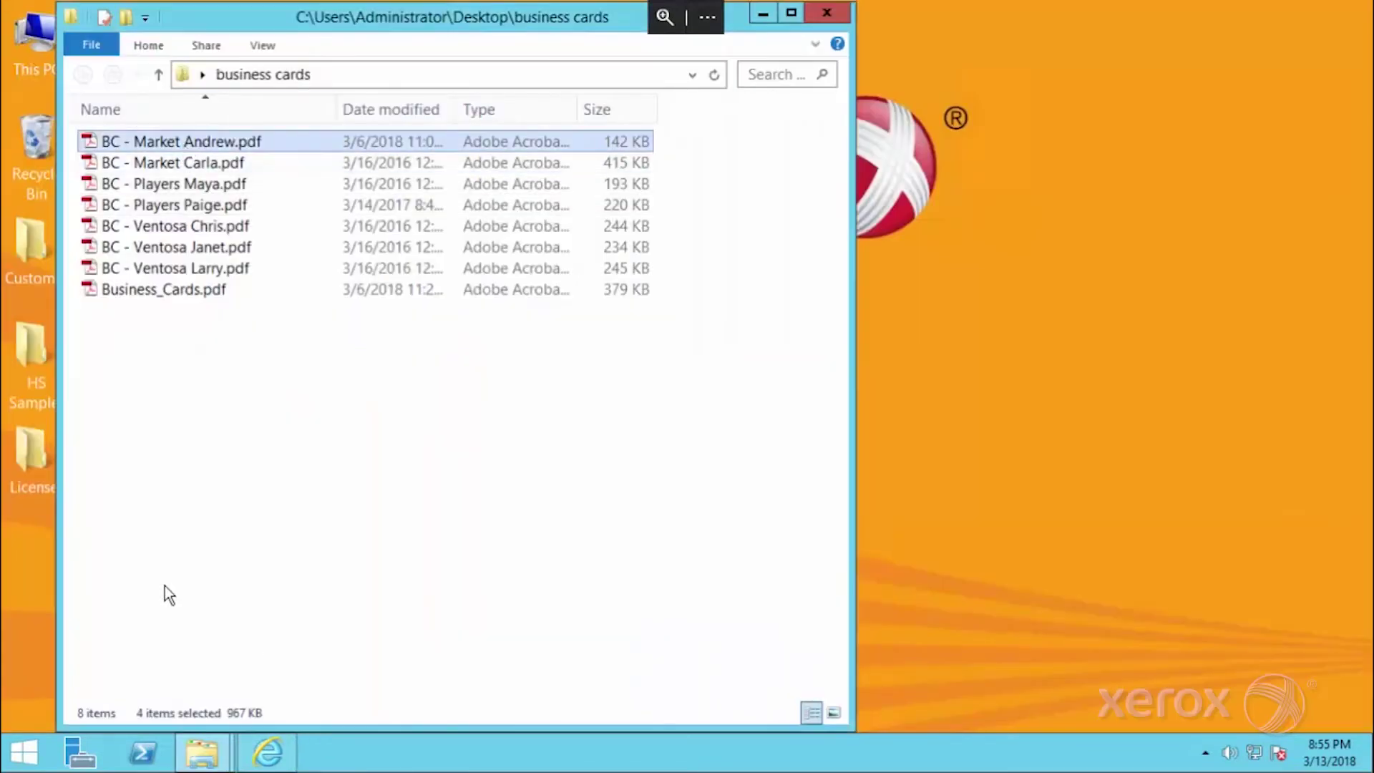
Open the Submit Job form under Job Management and Status in FreeFlow Core
click(268, 751)
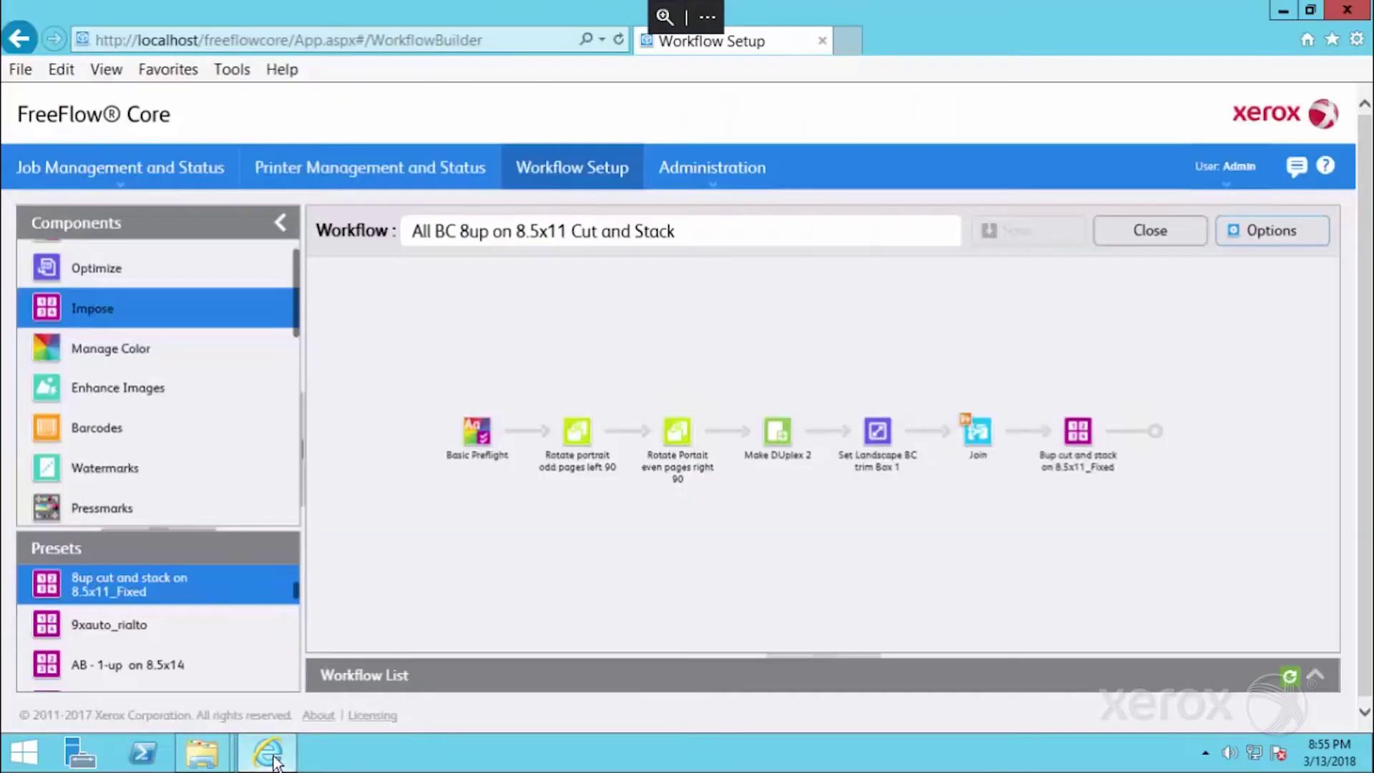
click(68, 176)
click(69, 211)
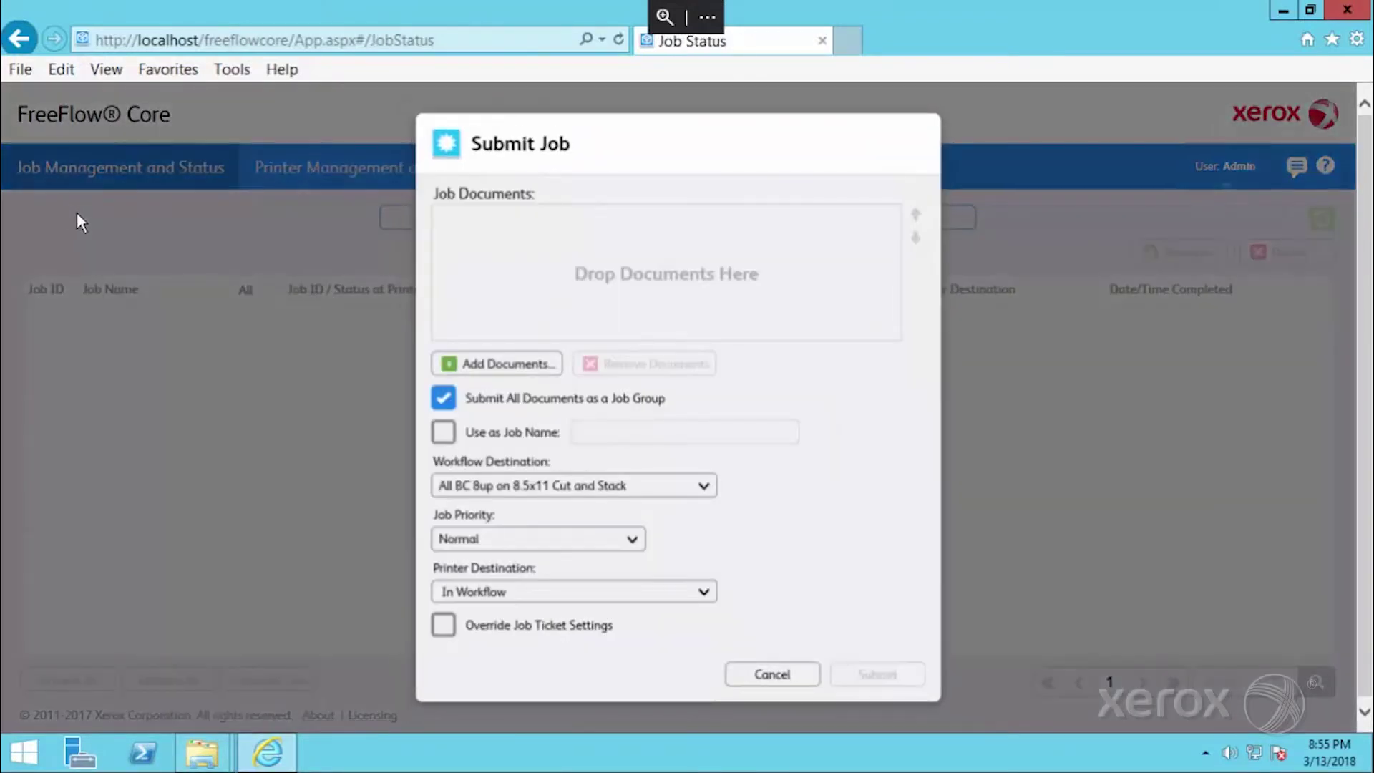
Drag all eight business-card PDFs into Drop Documents Here and submit them as one job group
mouse_move(203, 751)
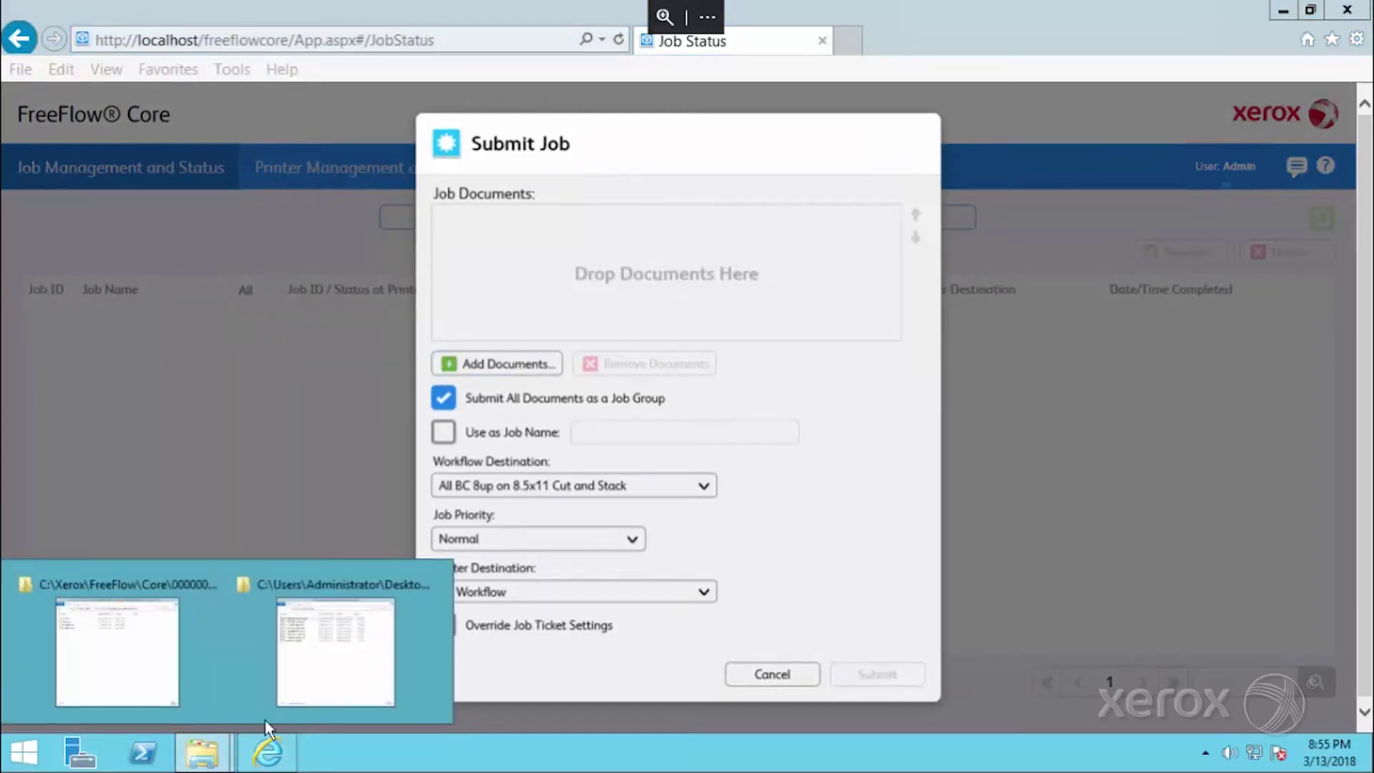
click(331, 683)
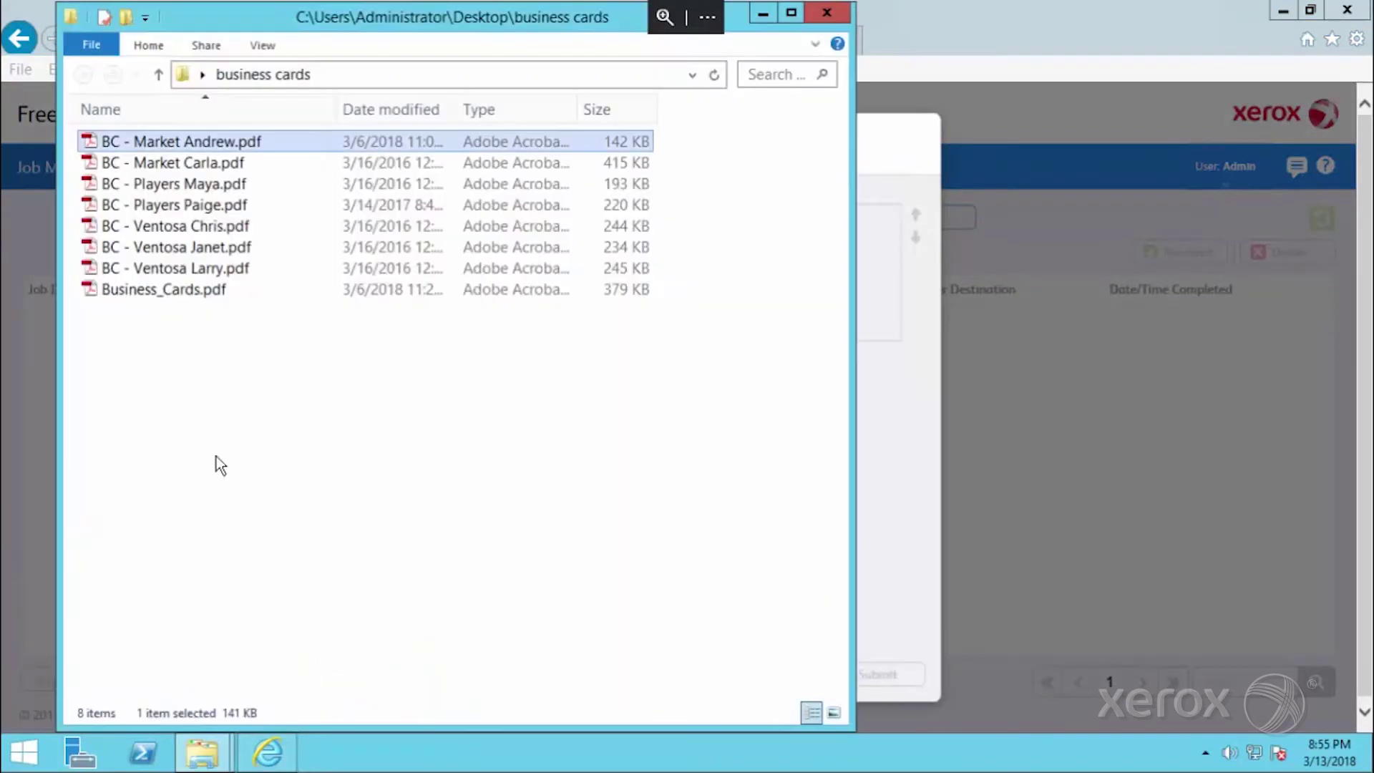
shift+click(192, 294)
right_click(191, 293)
drag(255, 247, 899, 323)
click(760, 12)
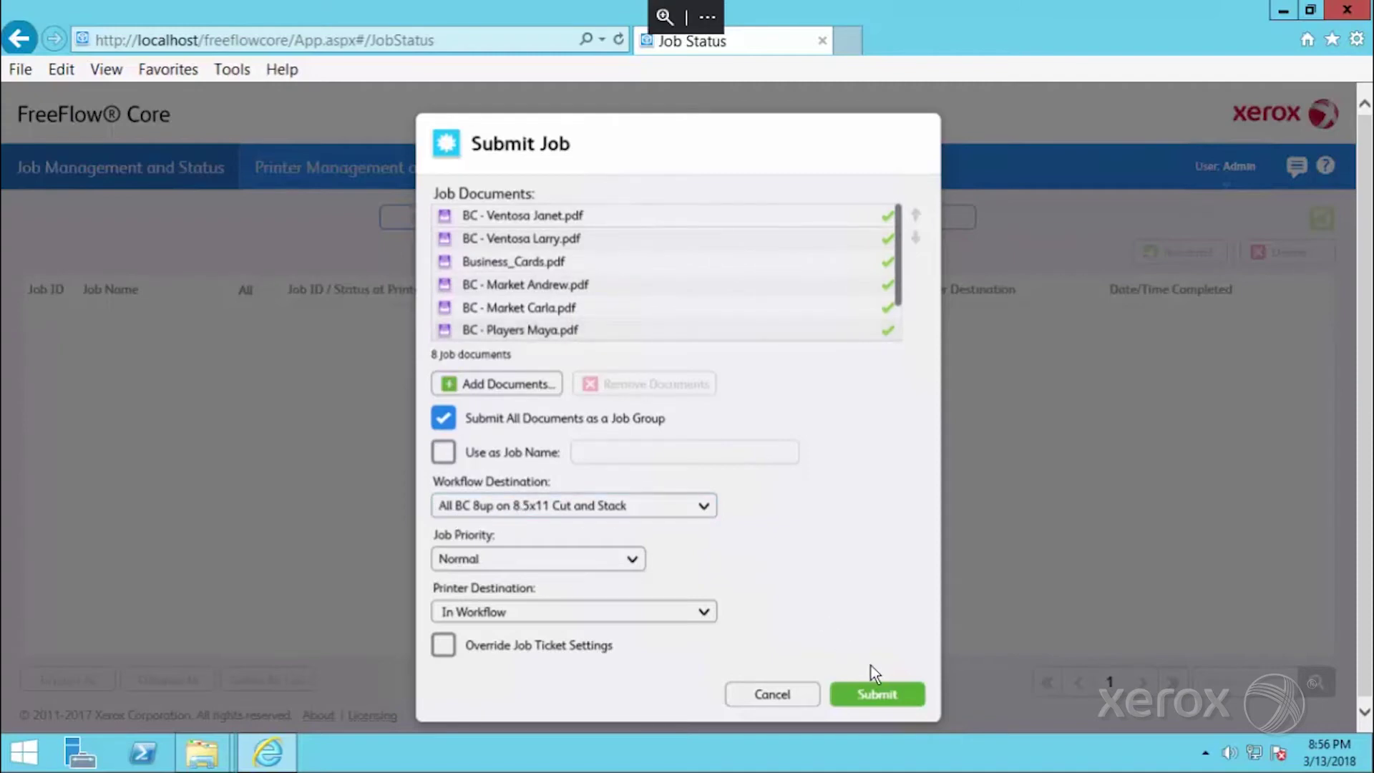
click(882, 691)
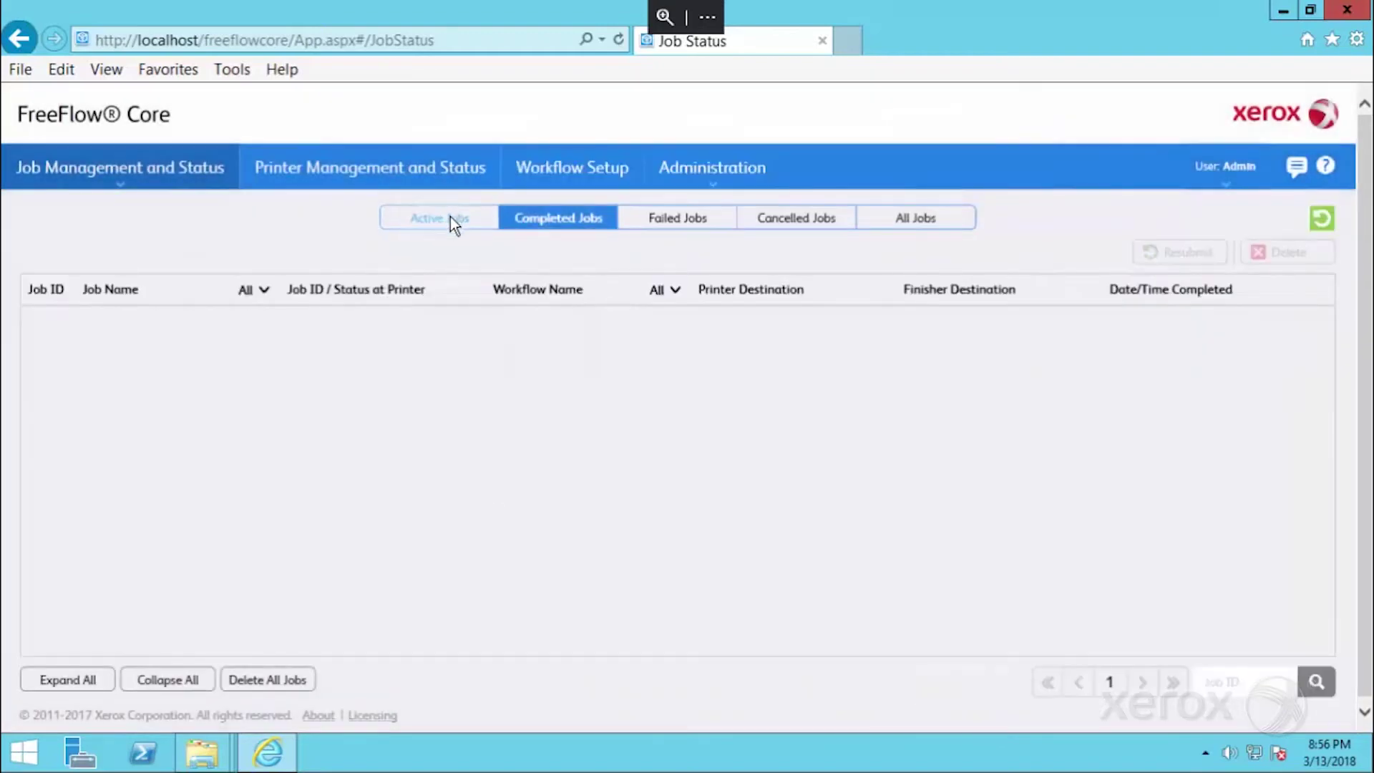
Refresh the active jobs list and switch to Completed Jobs
click(449, 217)
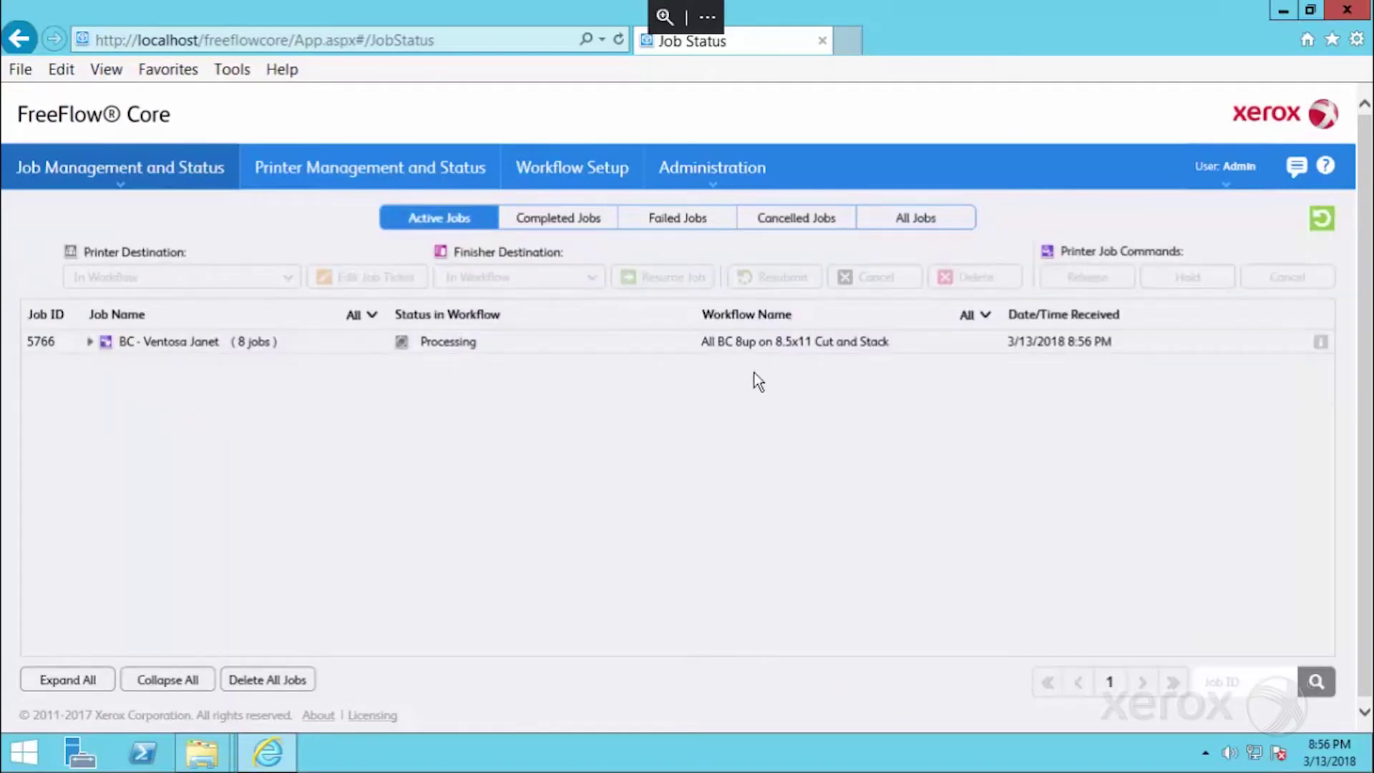
click(1319, 231)
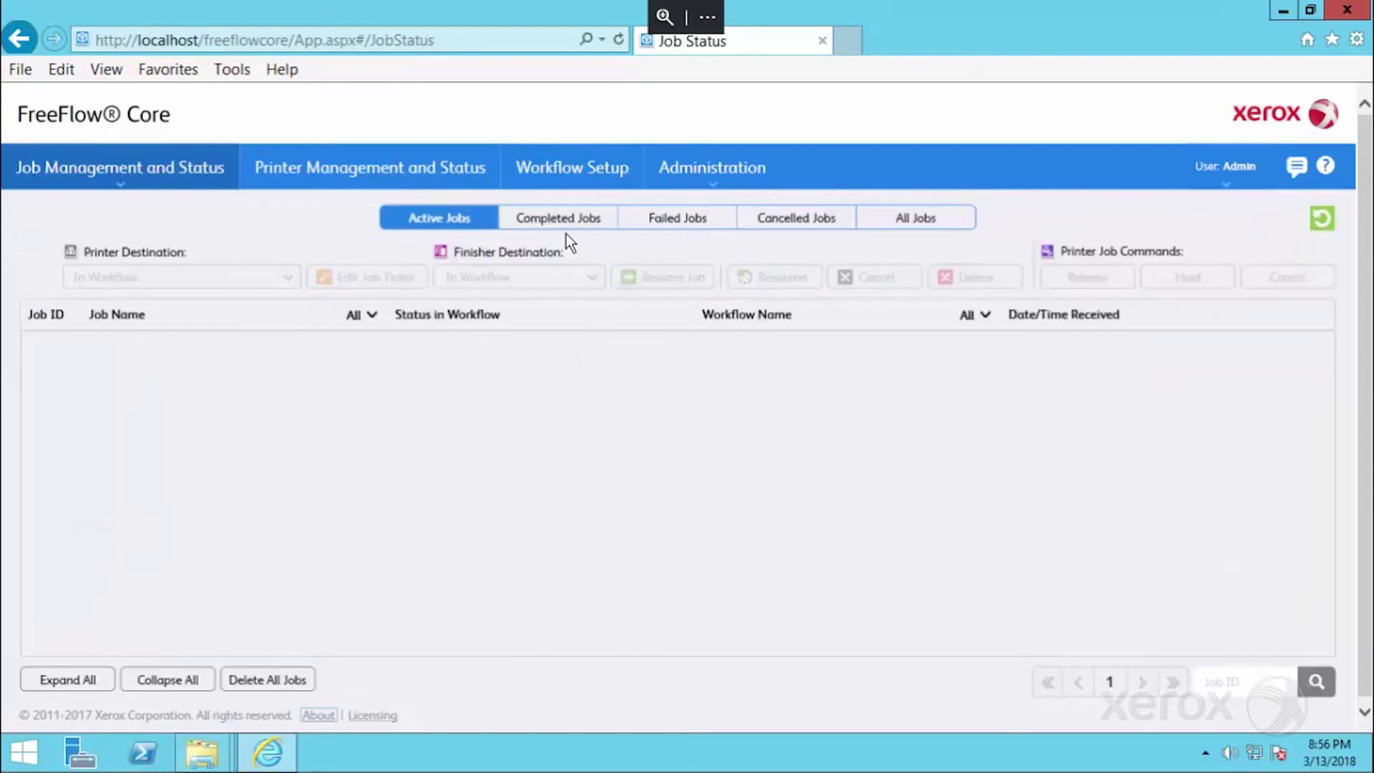
click(558, 219)
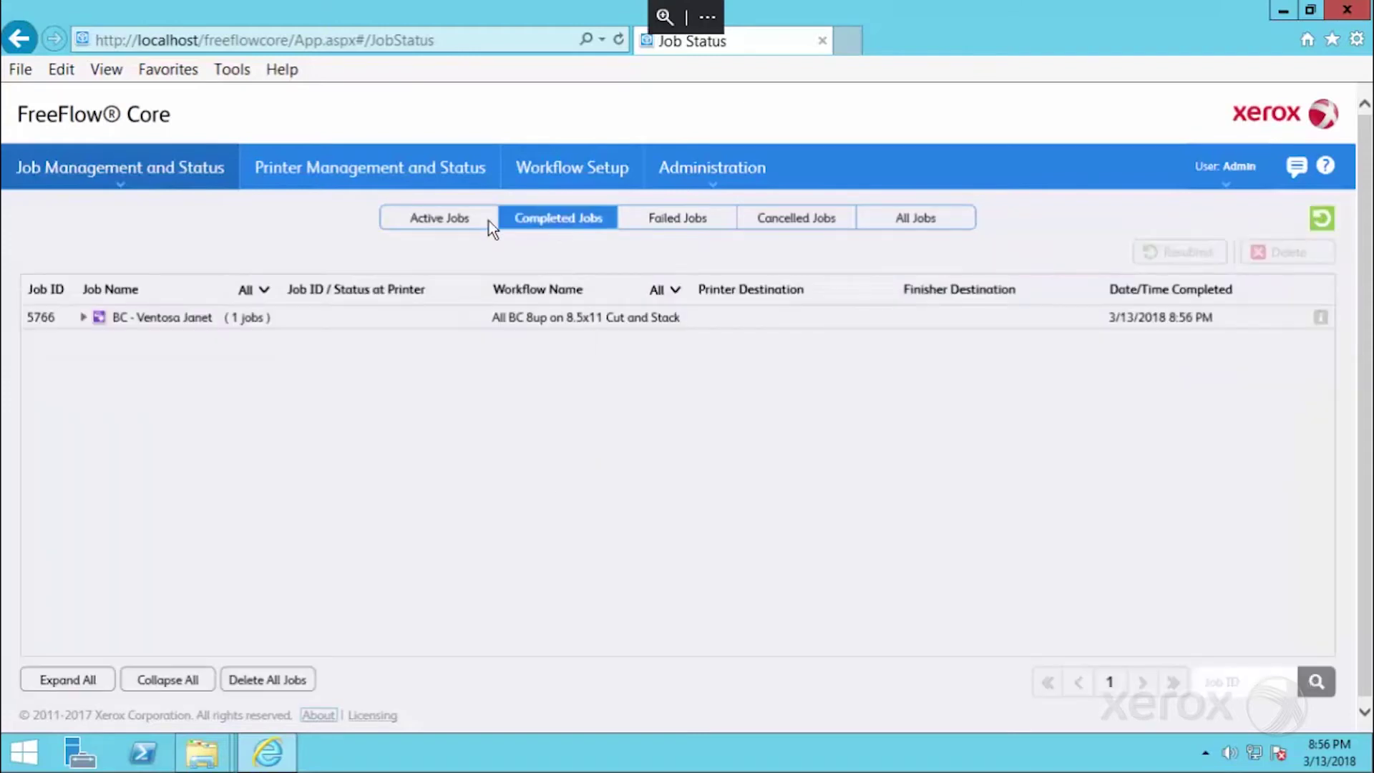
Open sub-job 5766-1's processed PDF in Acrobat from its Job Properties Document link
click(83, 319)
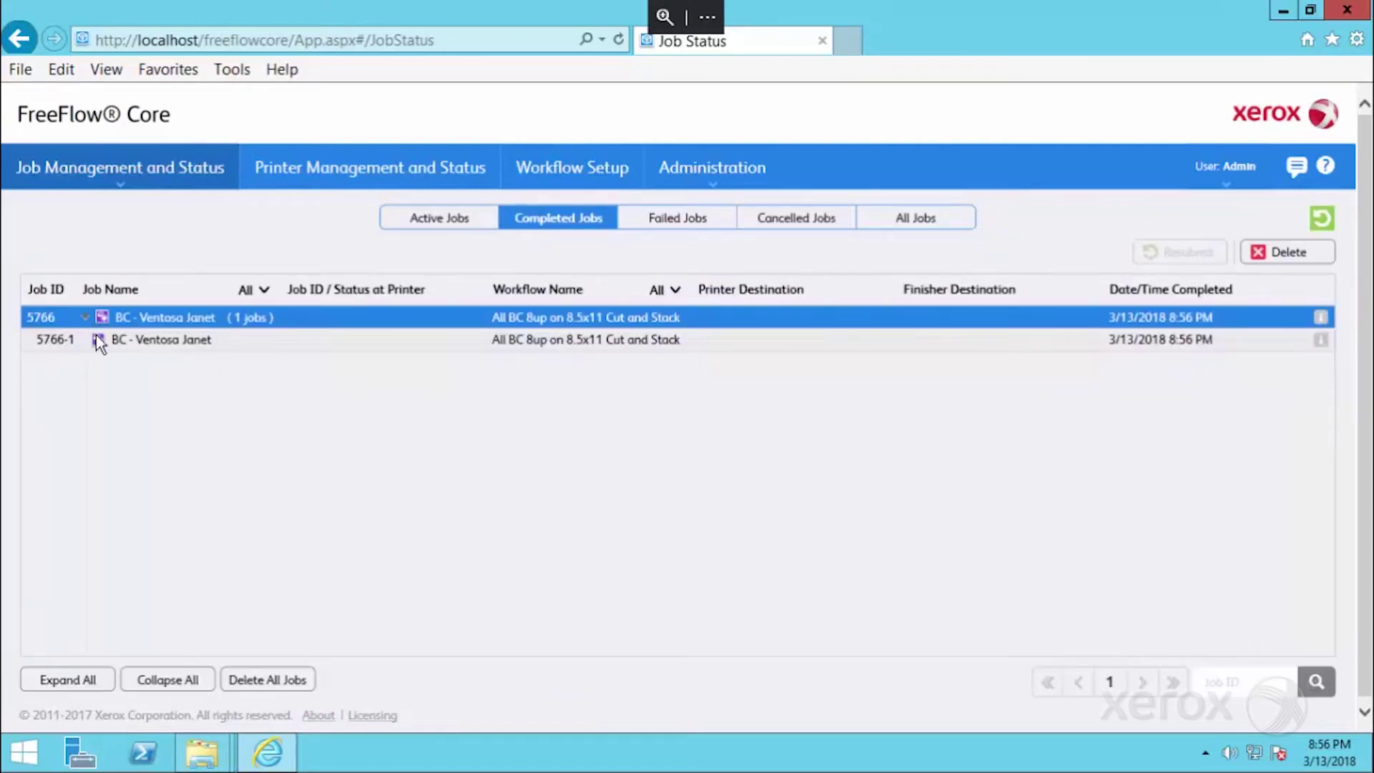
click(150, 341)
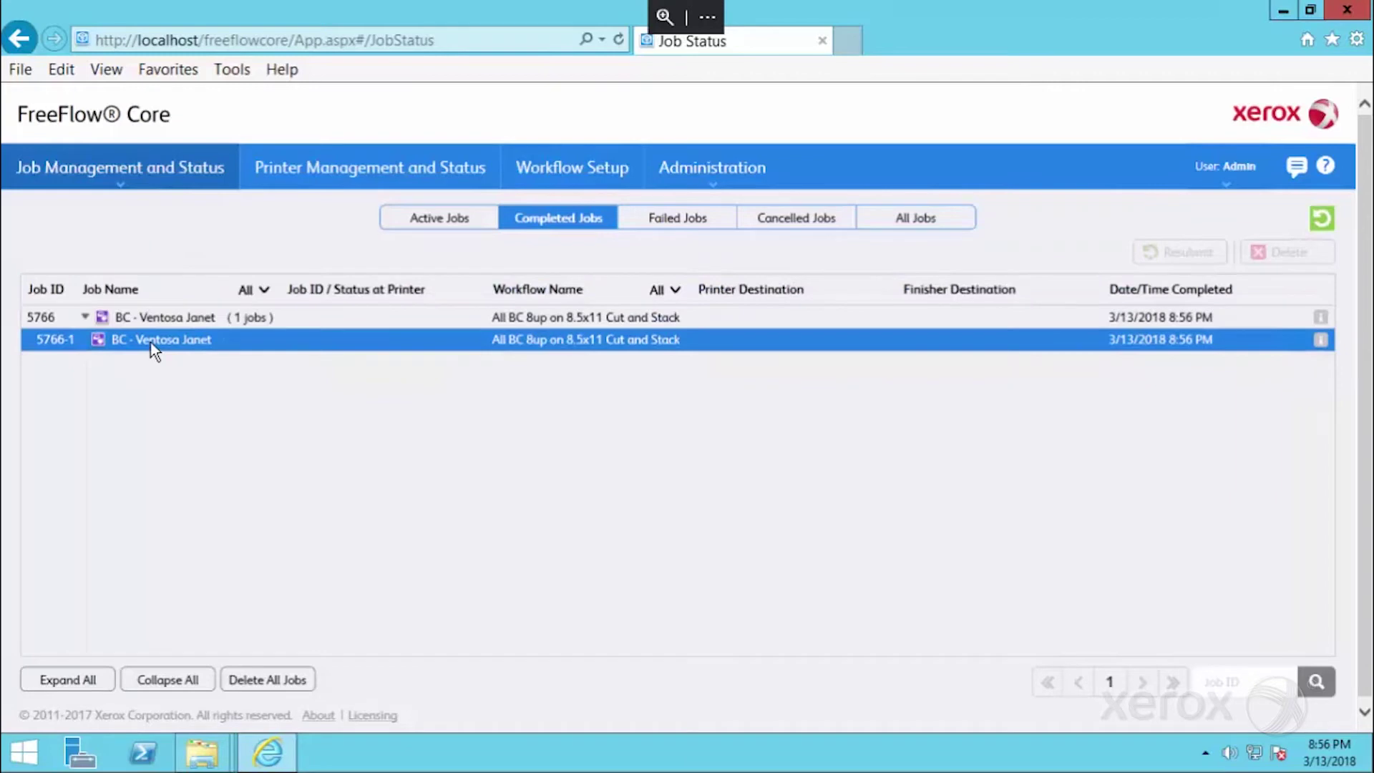
click(1322, 340)
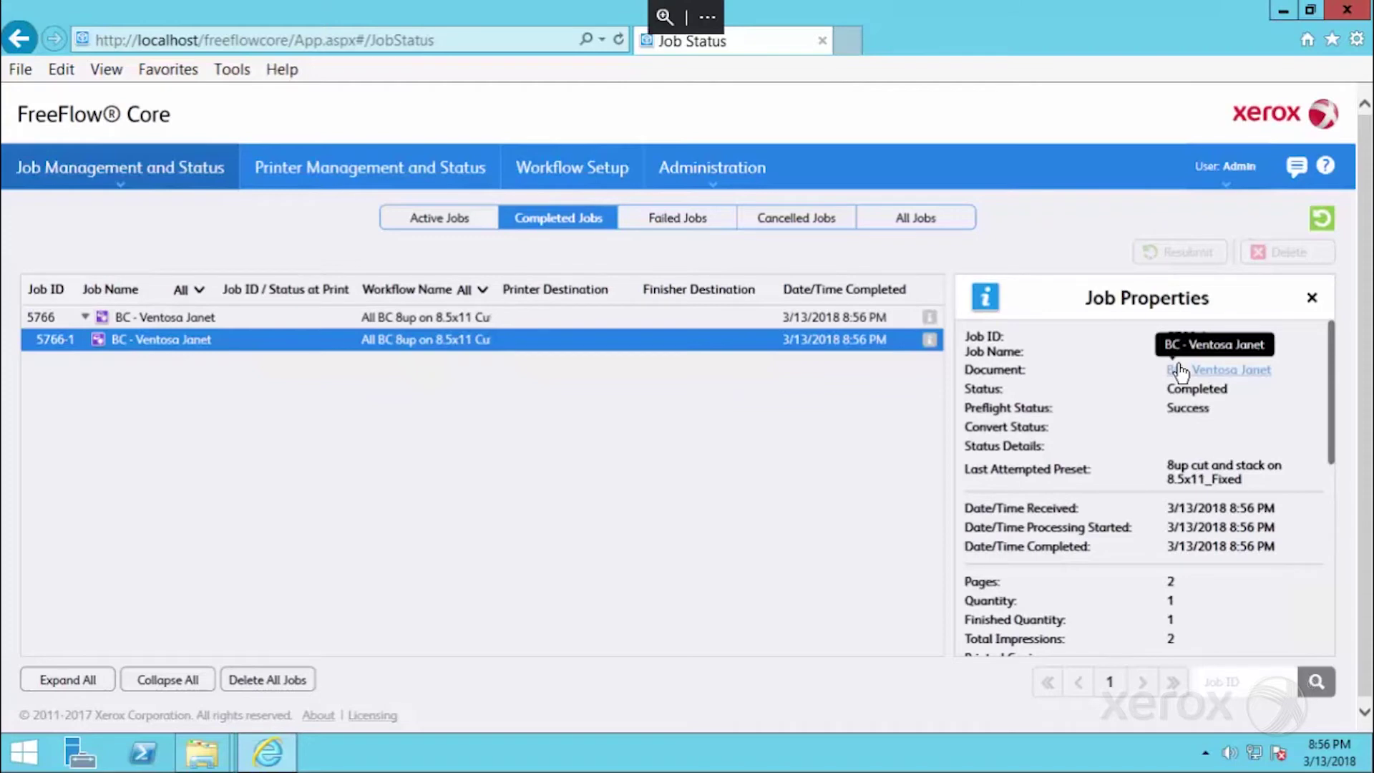
click(1179, 370)
click(931, 709)
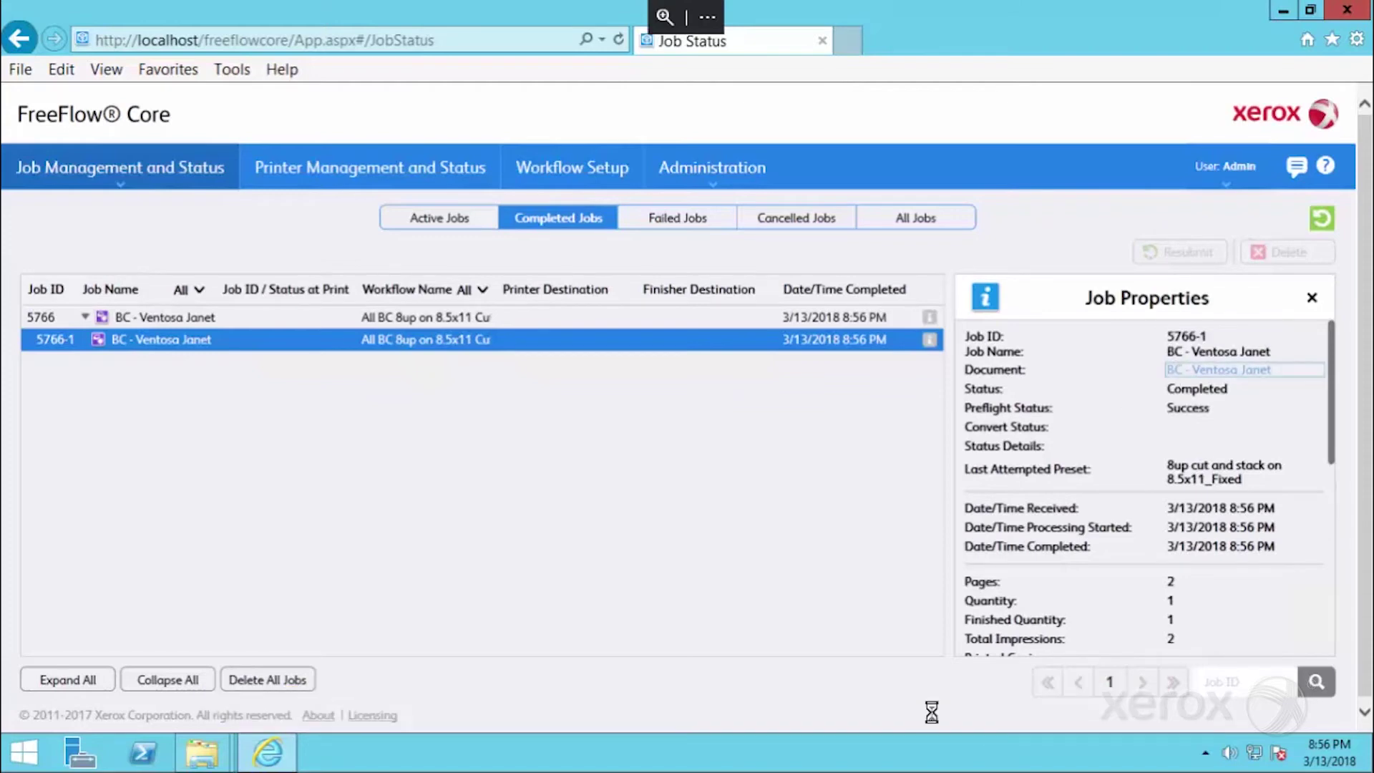
drag(886, 382, 373, 135)
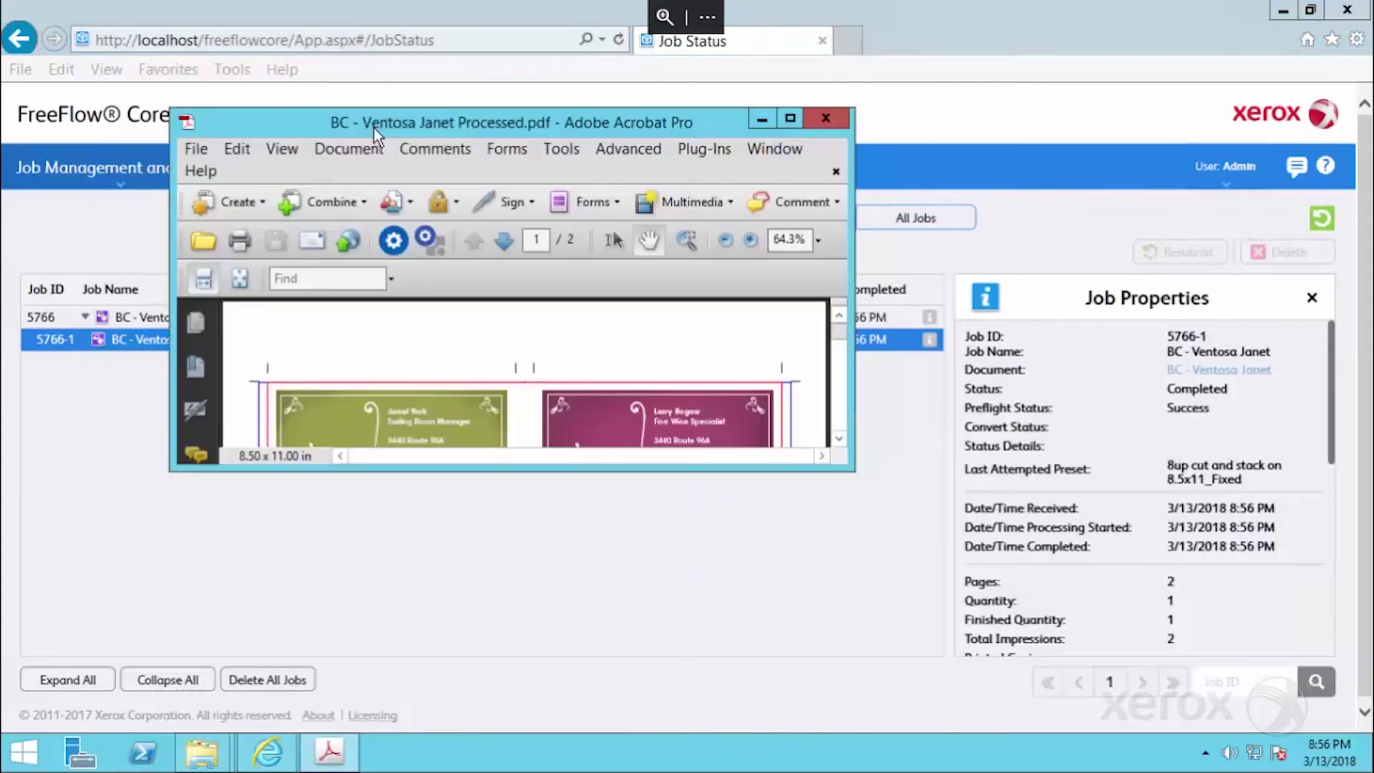
Maximize the PDF at Fit Page and check both imposed sheets via the page thumbnails
click(790, 119)
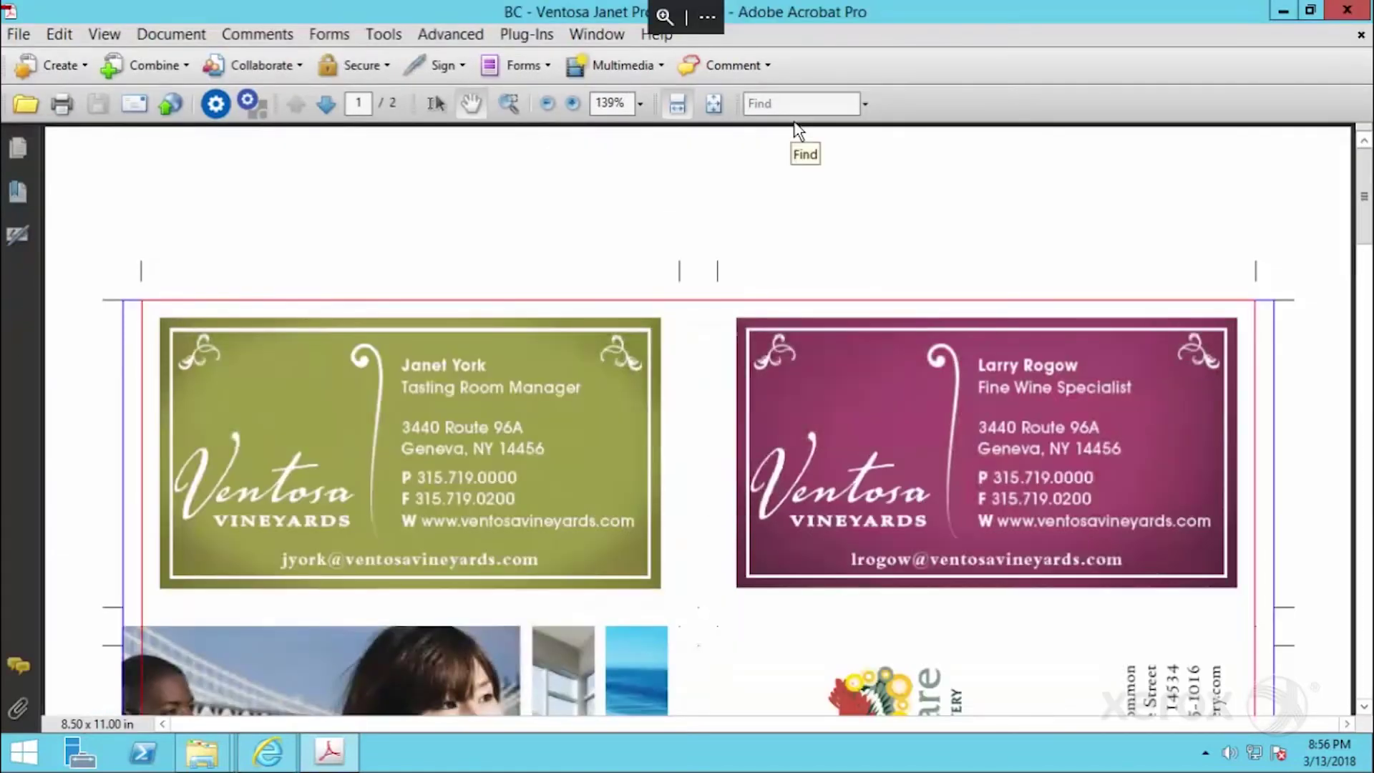
click(714, 103)
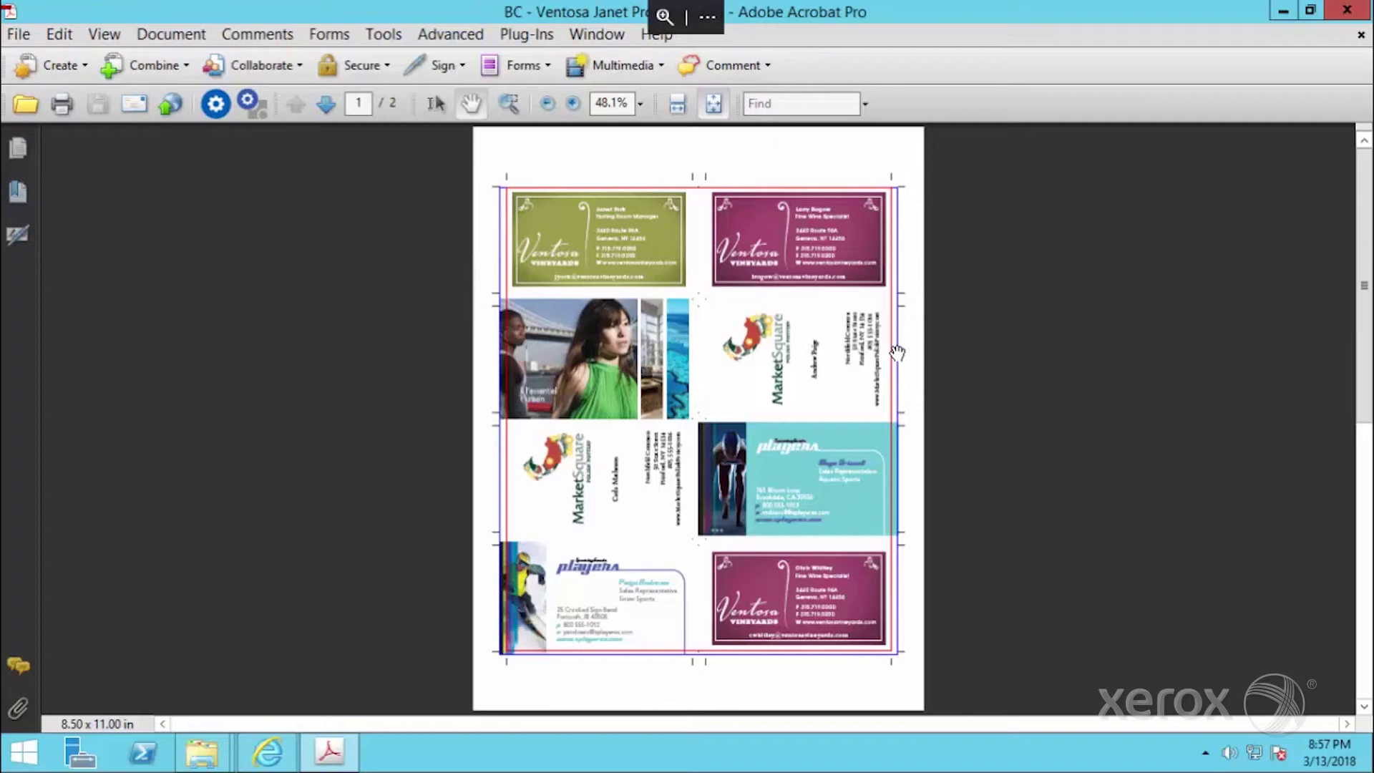
click(36, 151)
click(215, 261)
click(131, 251)
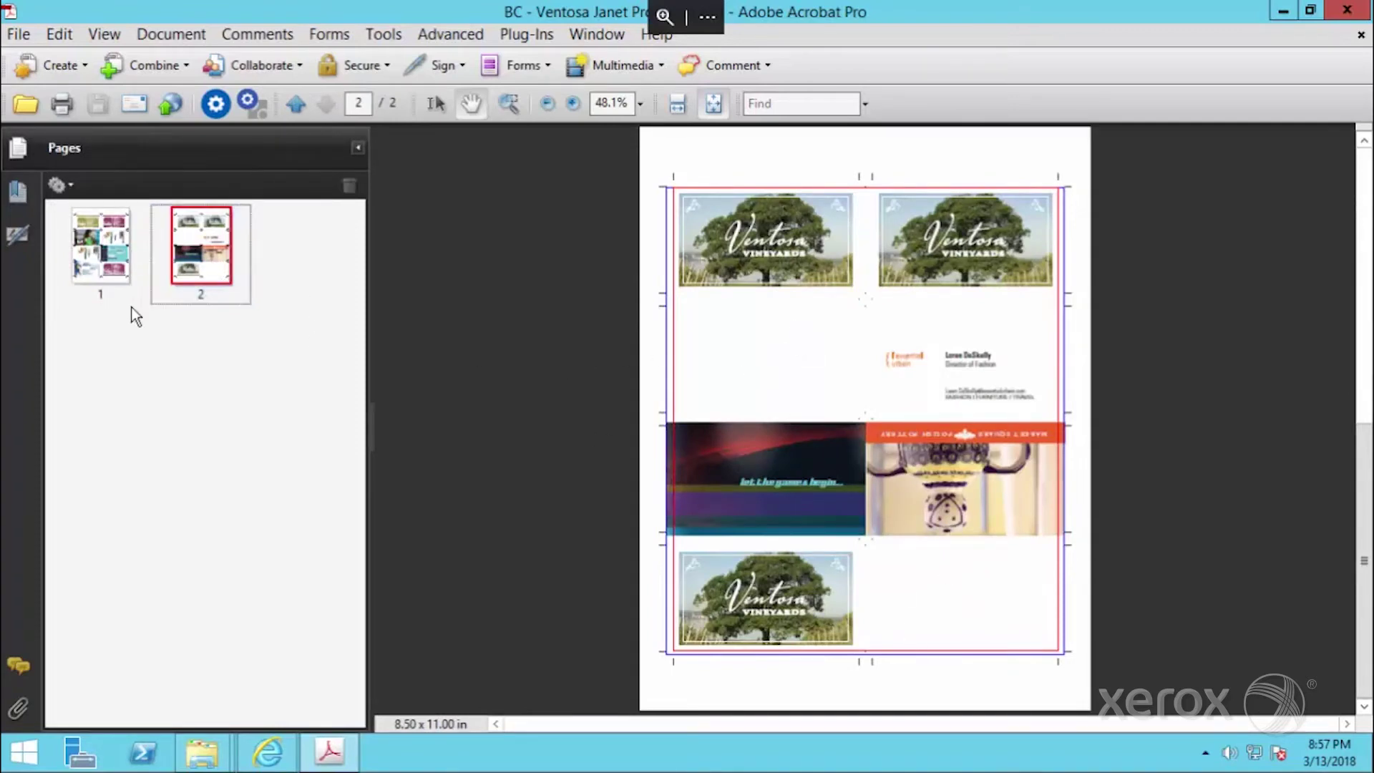
click(112, 270)
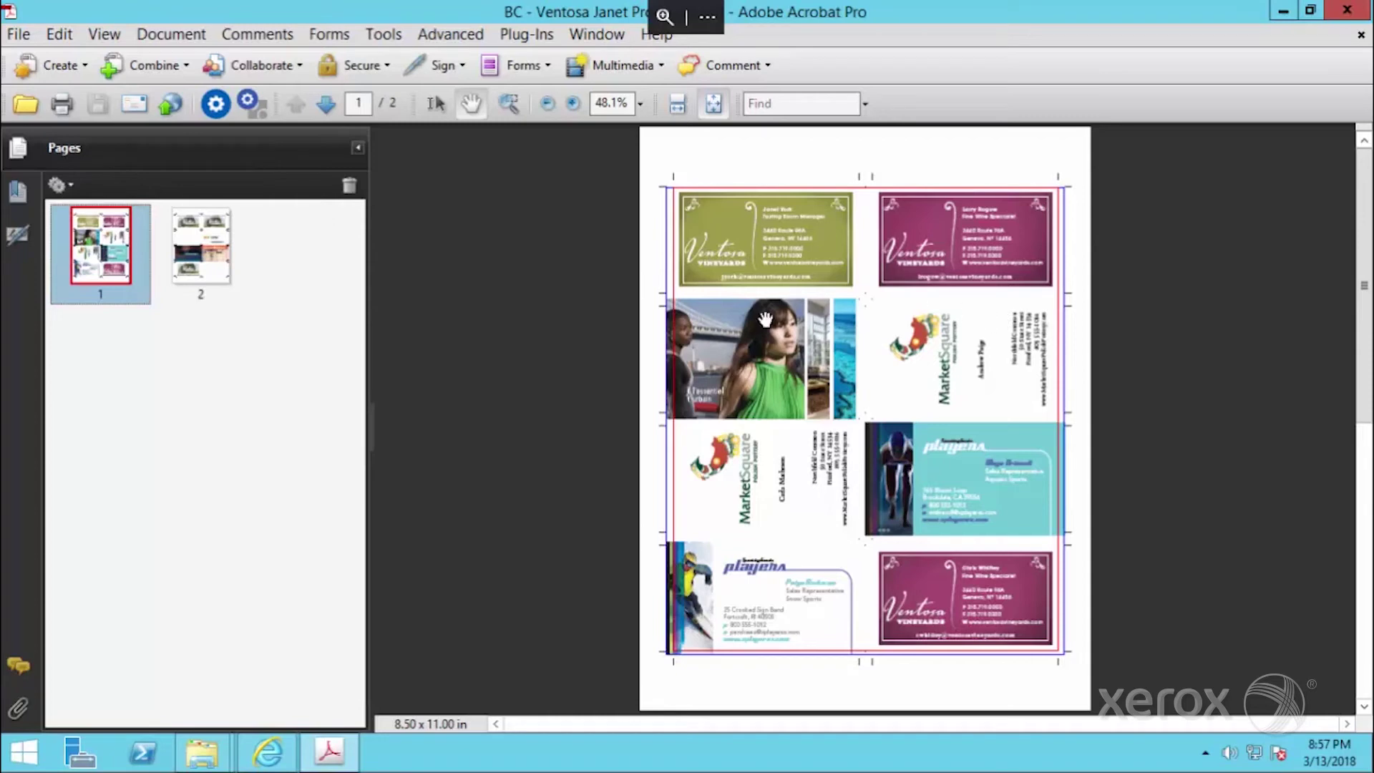
Bring FreeFlow Core forward and show the now-empty Active Jobs list
click(279, 768)
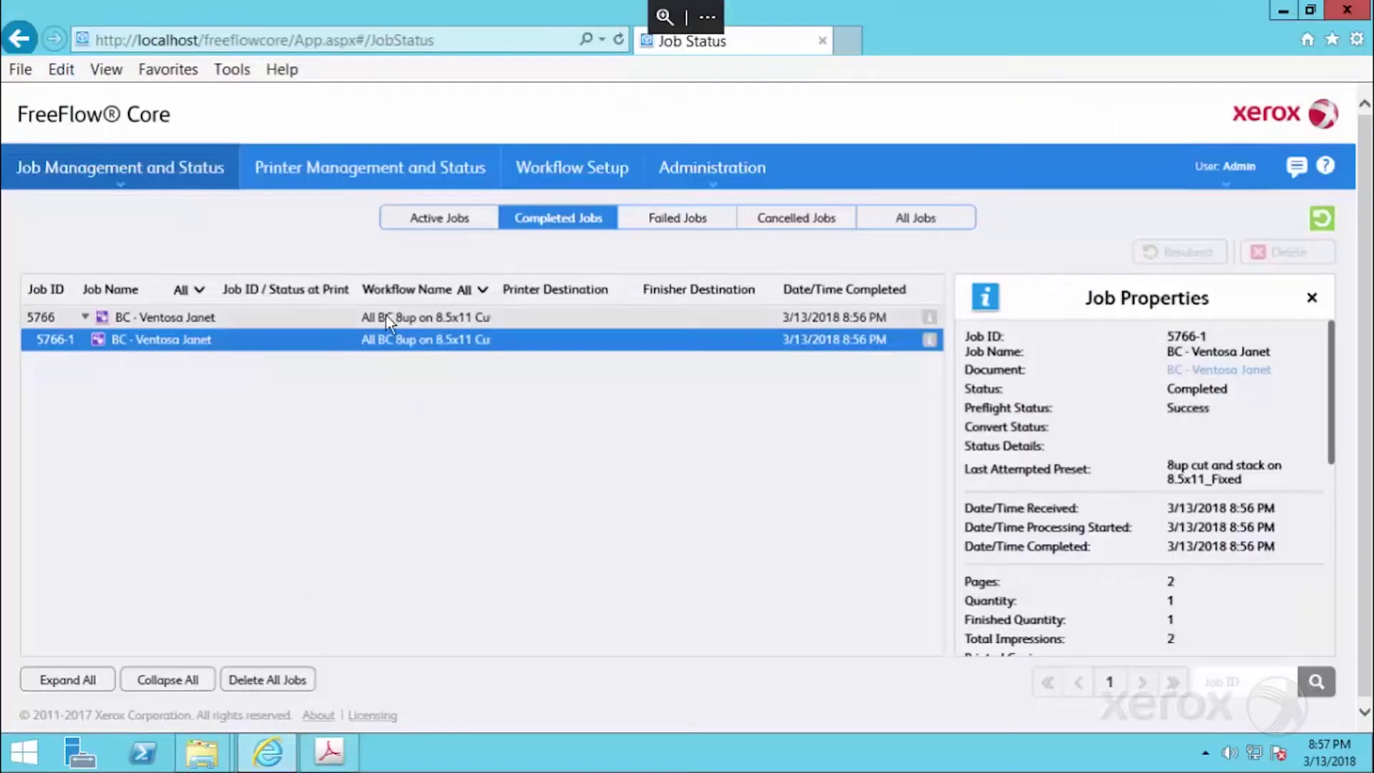
click(583, 170)
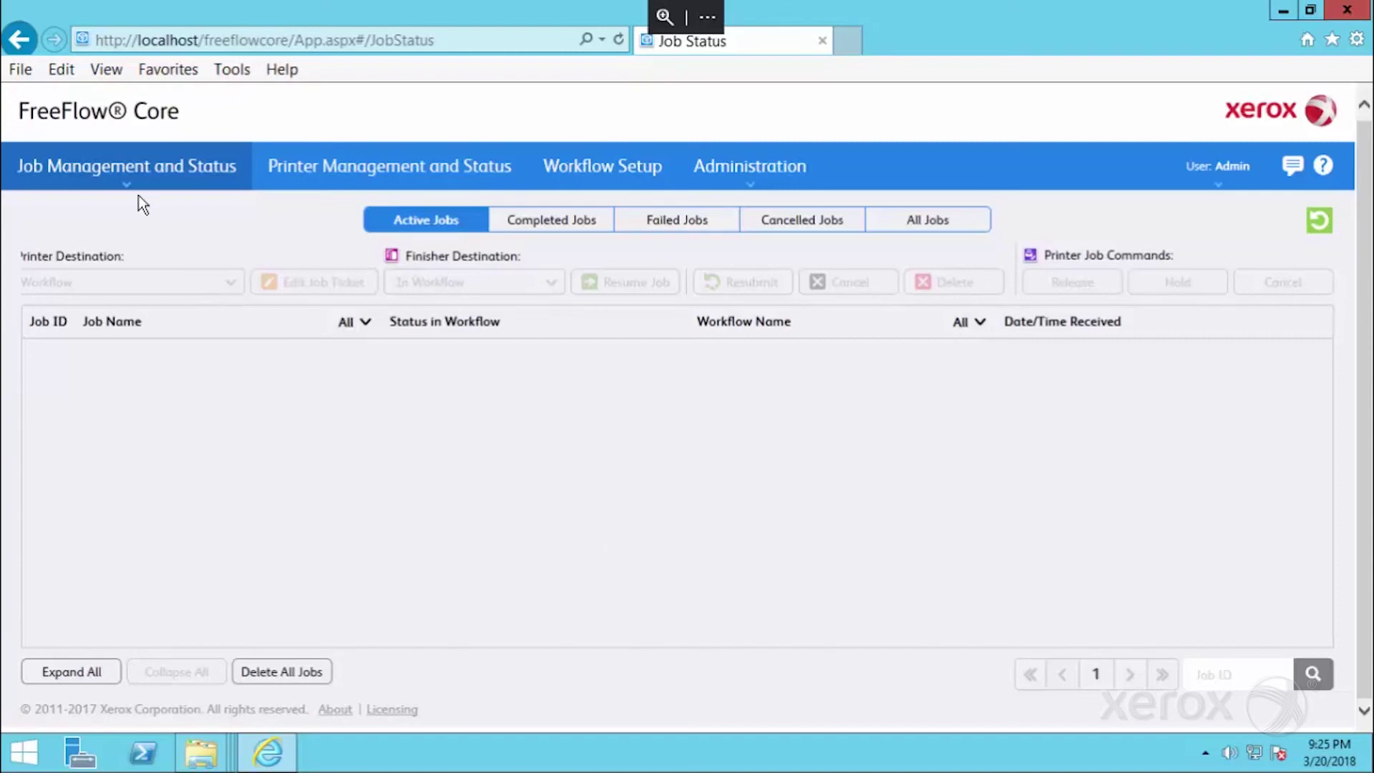
Open the Submit Job form from the Job Management and Status menu
mouse_move(126, 184)
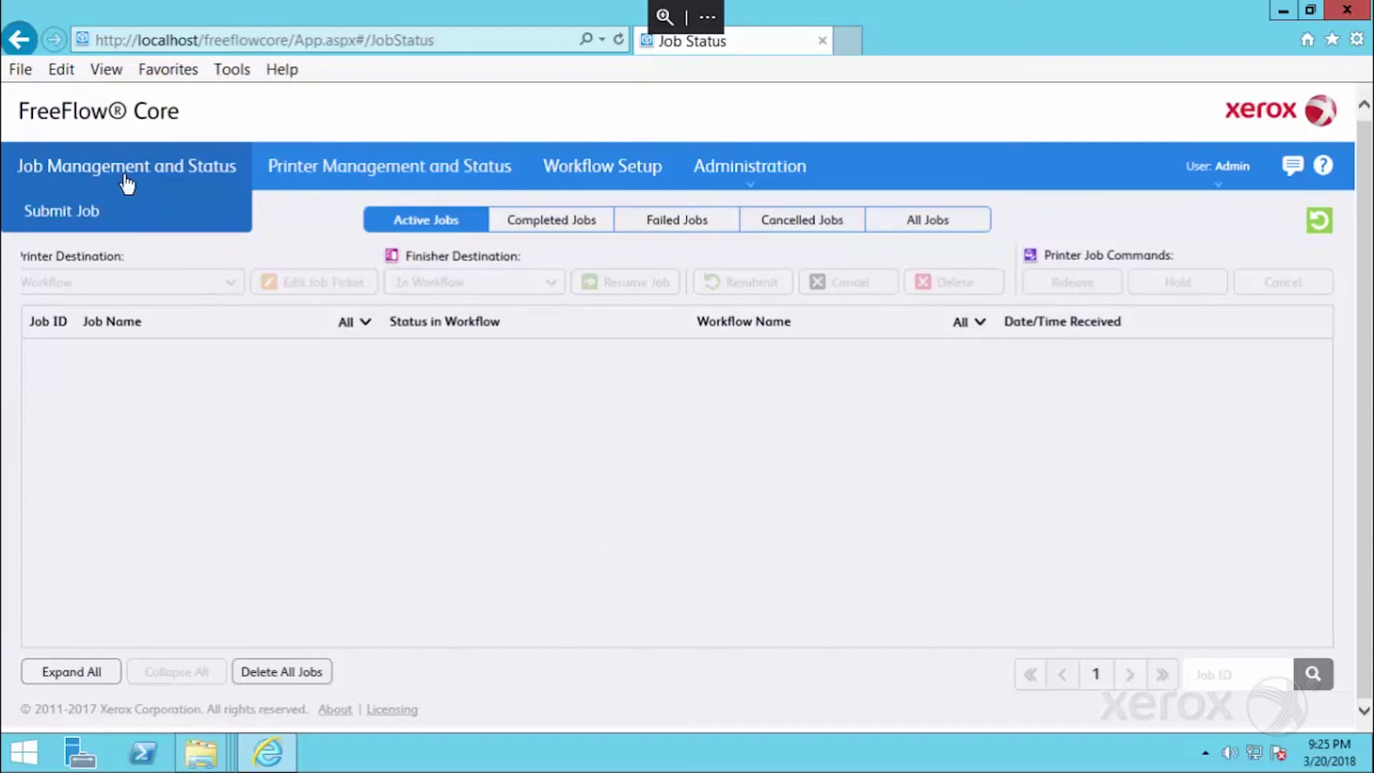
click(86, 208)
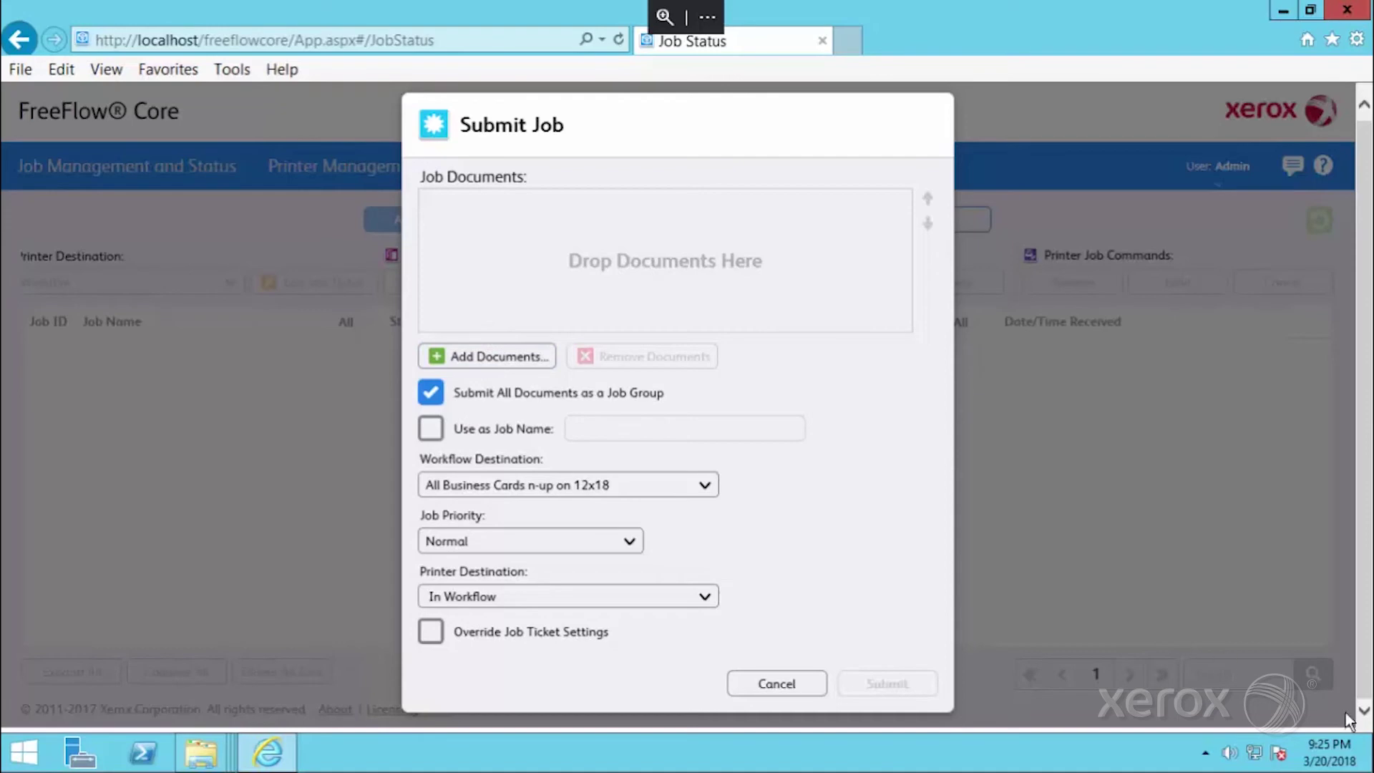
Open all four PDFs from the business cards - Copy folder in Acrobat 9
click(1367, 760)
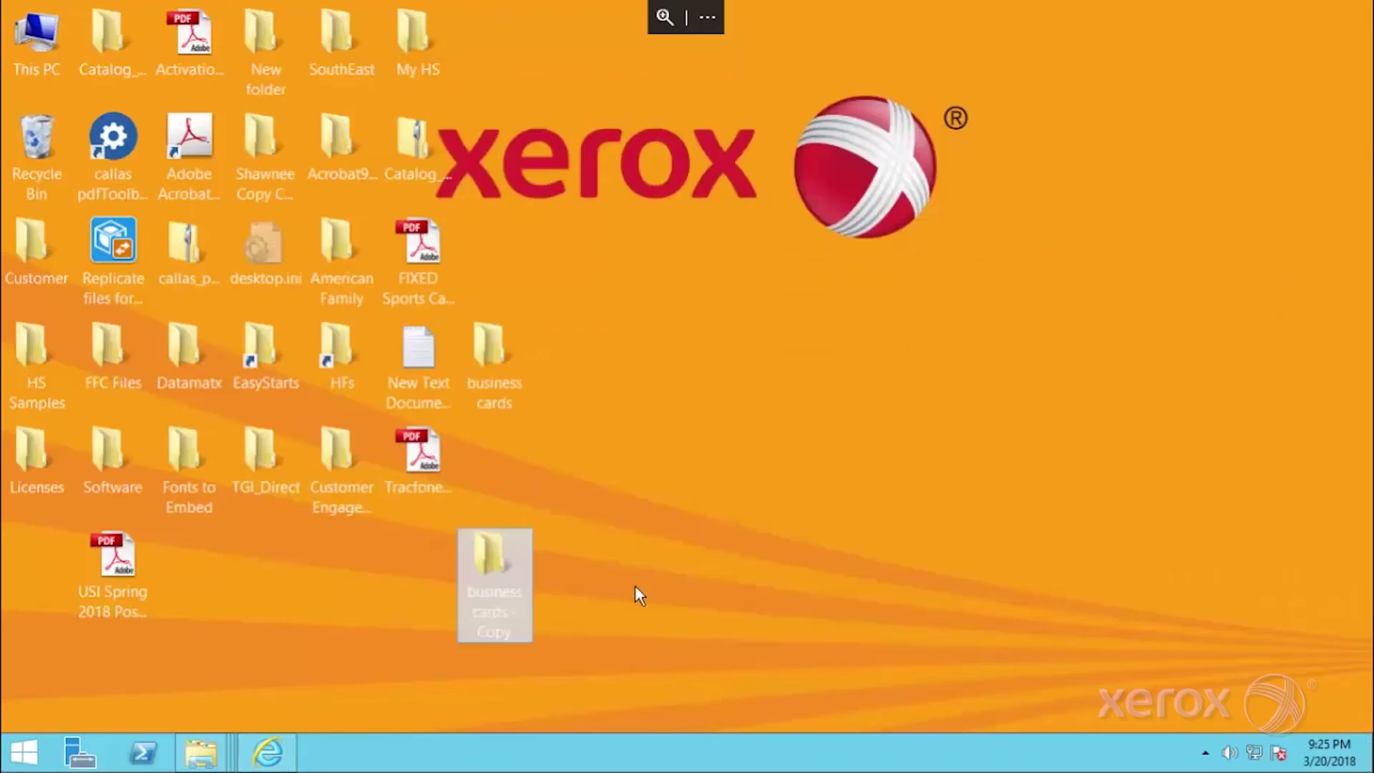
double_click(460, 553)
key(ctrl+a)
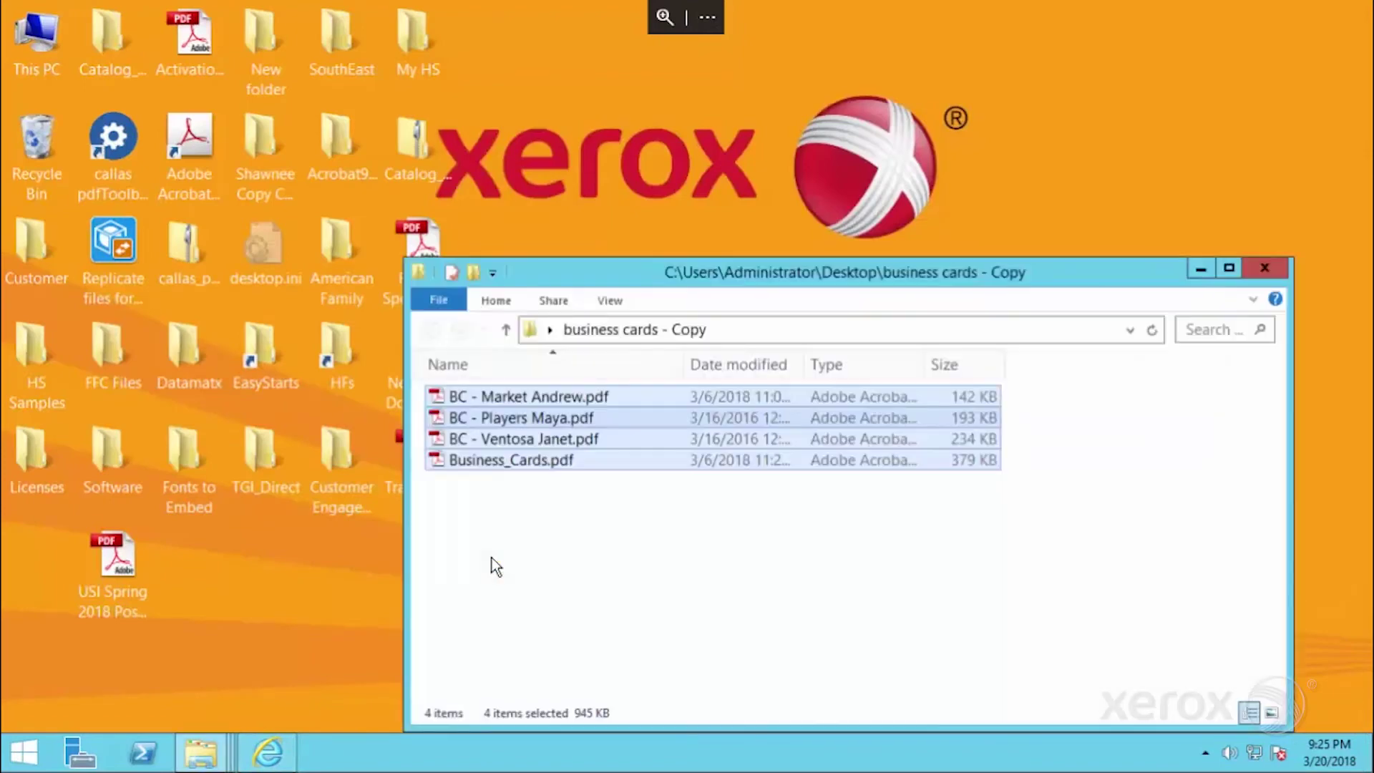
right_click(515, 419)
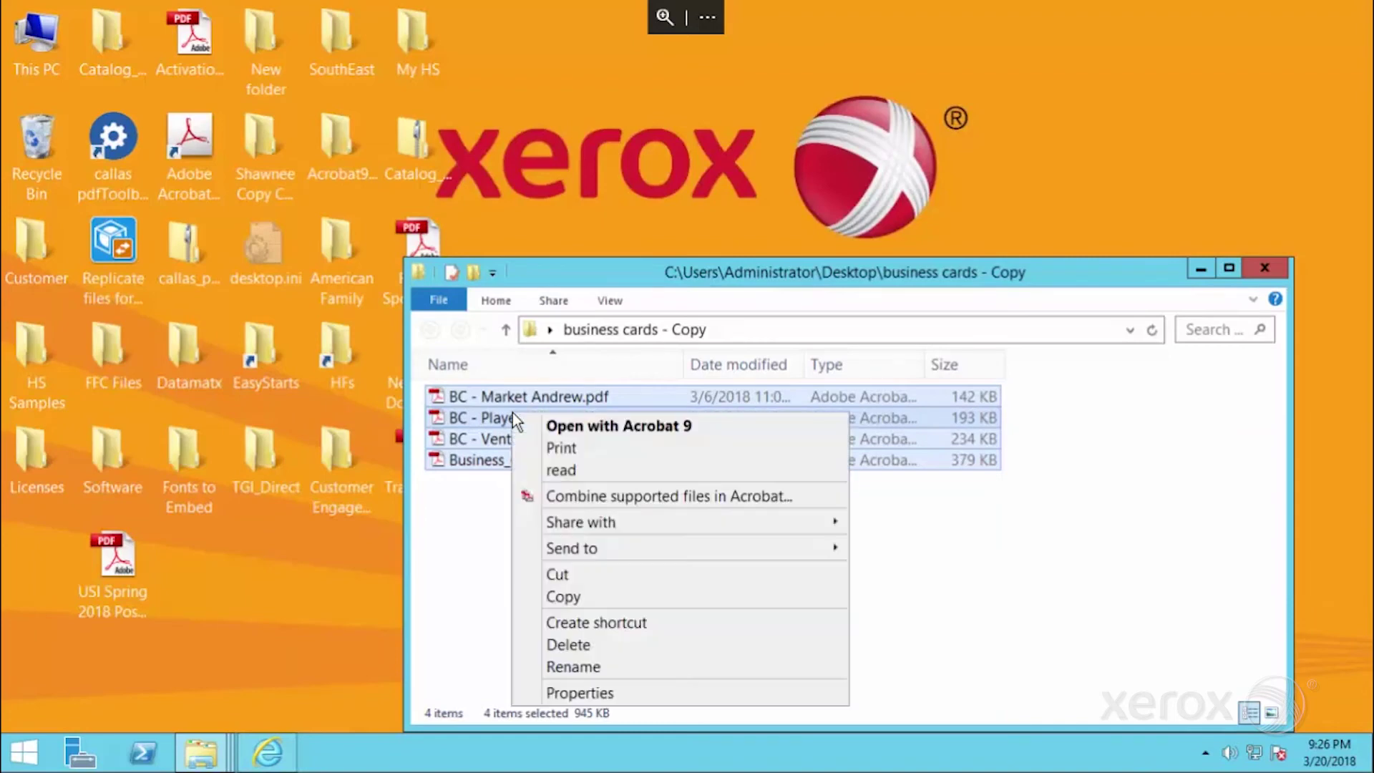
click(584, 428)
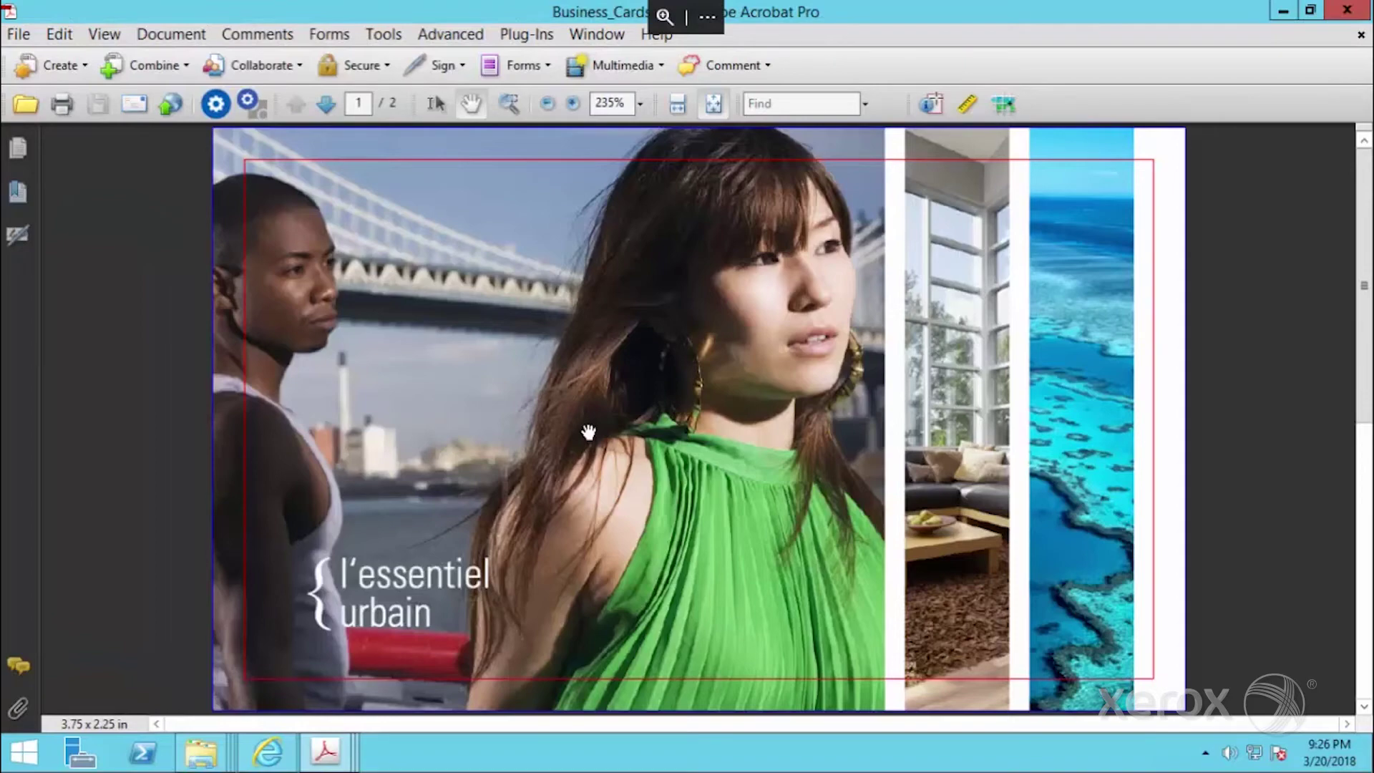
Tile the four card PDFs and page through each one's second page to compare
key(ctrl+shift+k)
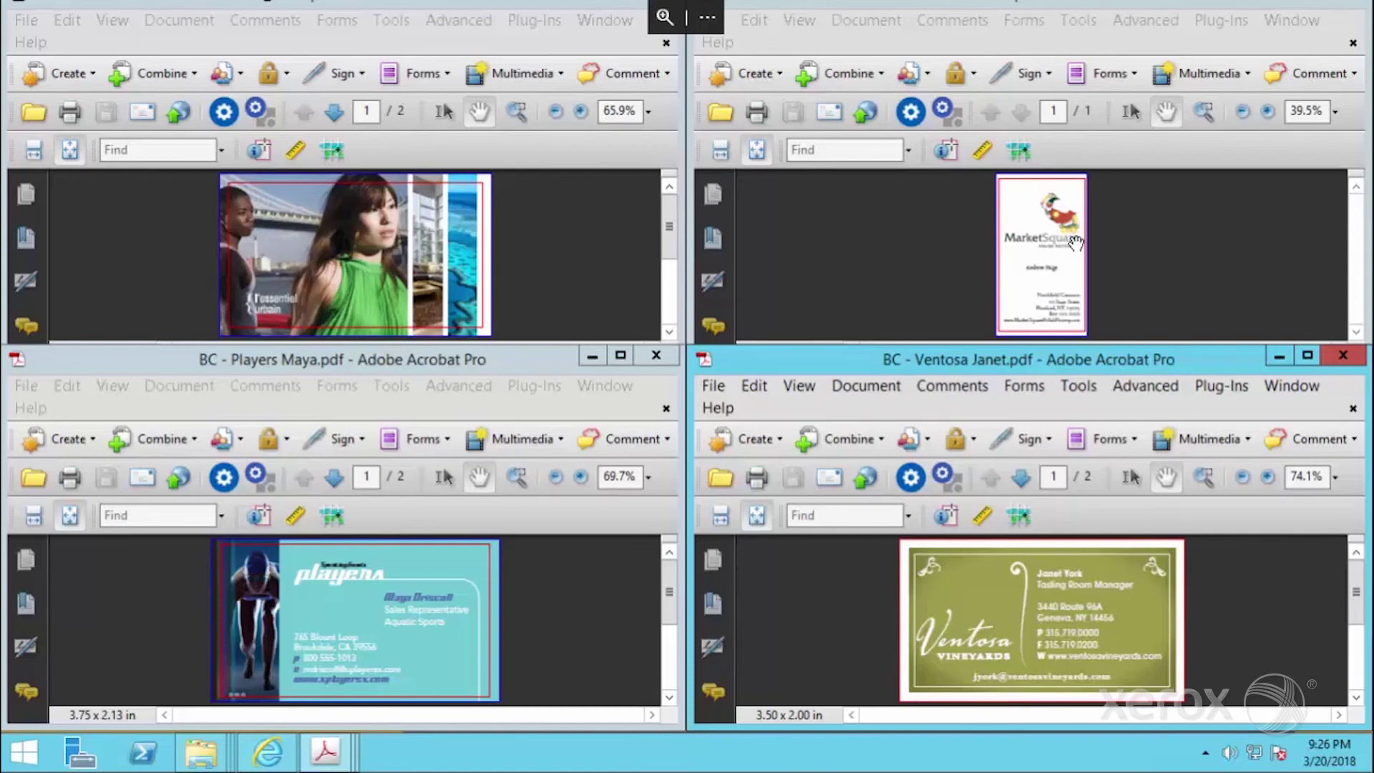
click(1364, 315)
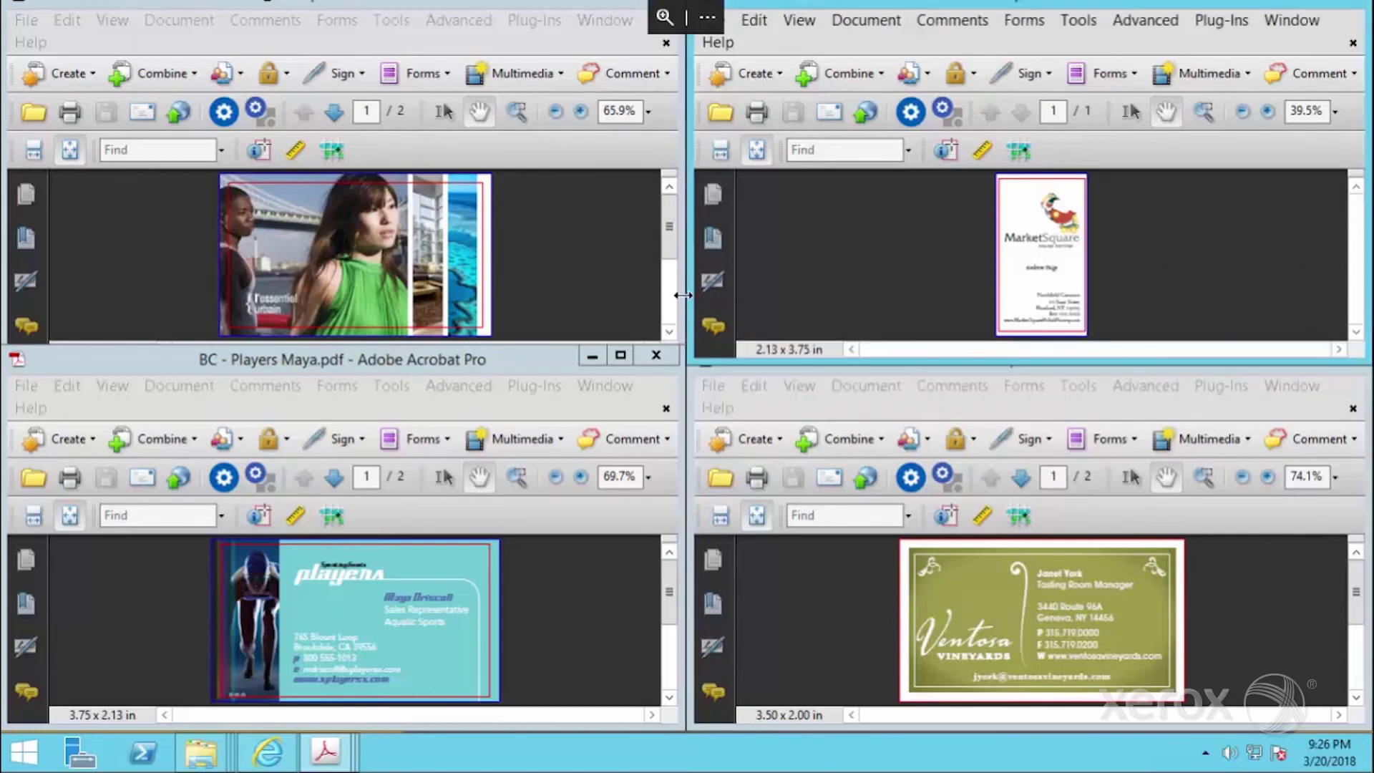
click(669, 314)
click(668, 659)
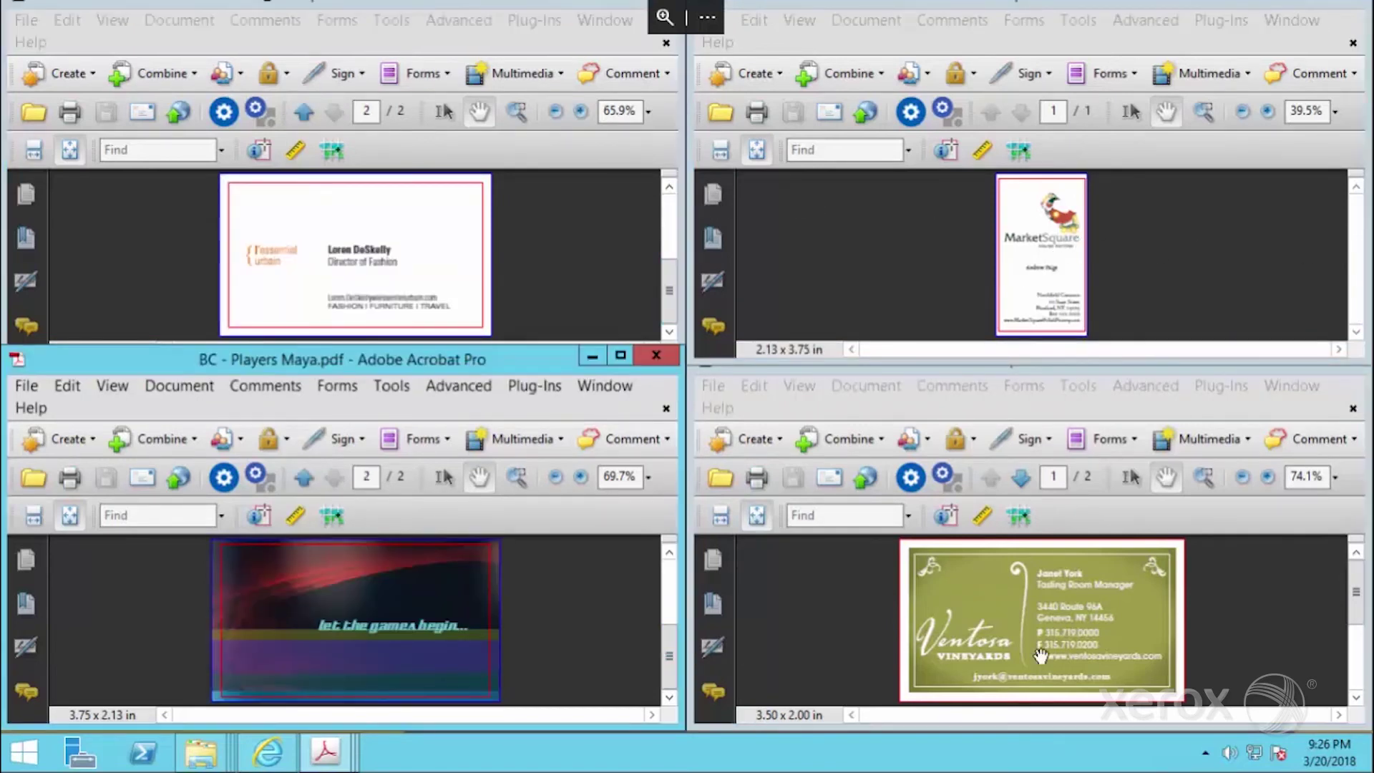
click(1364, 674)
click(1357, 617)
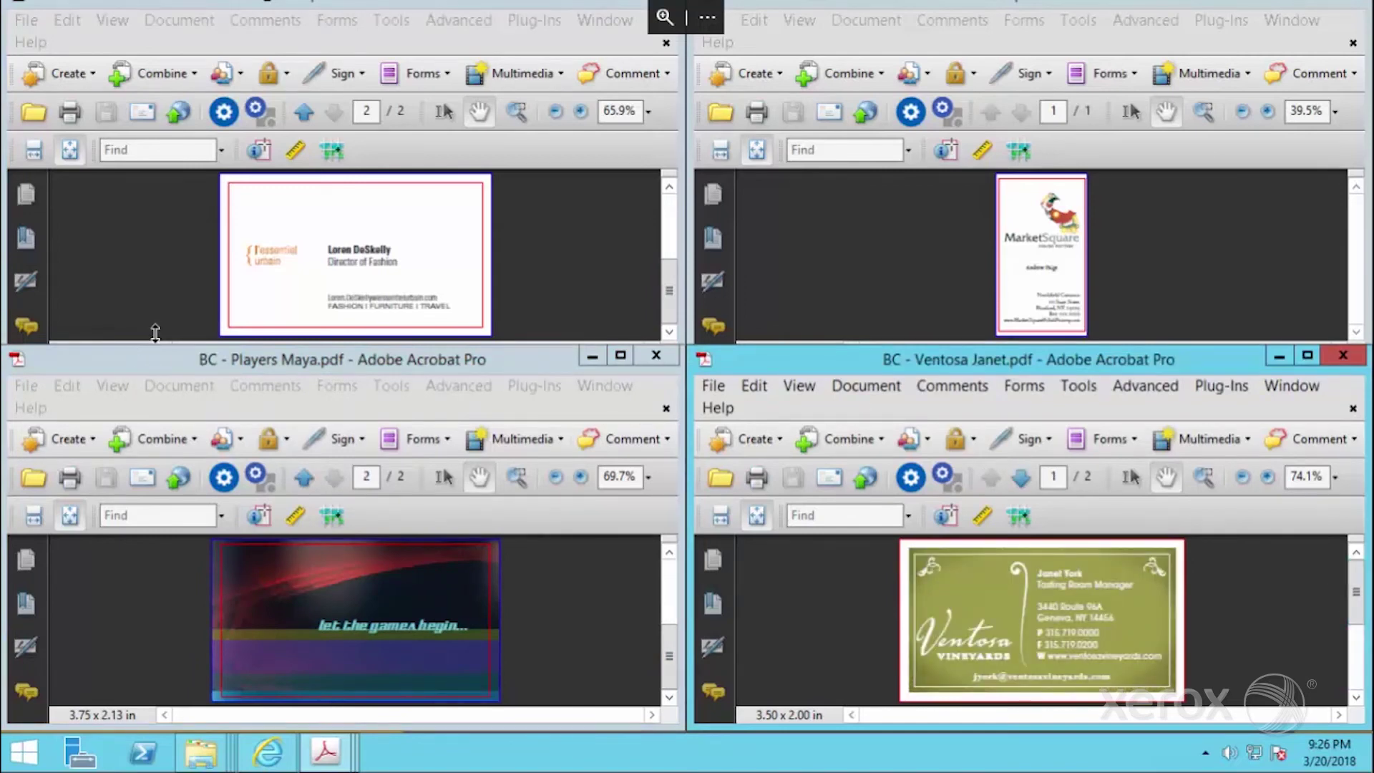
click(671, 227)
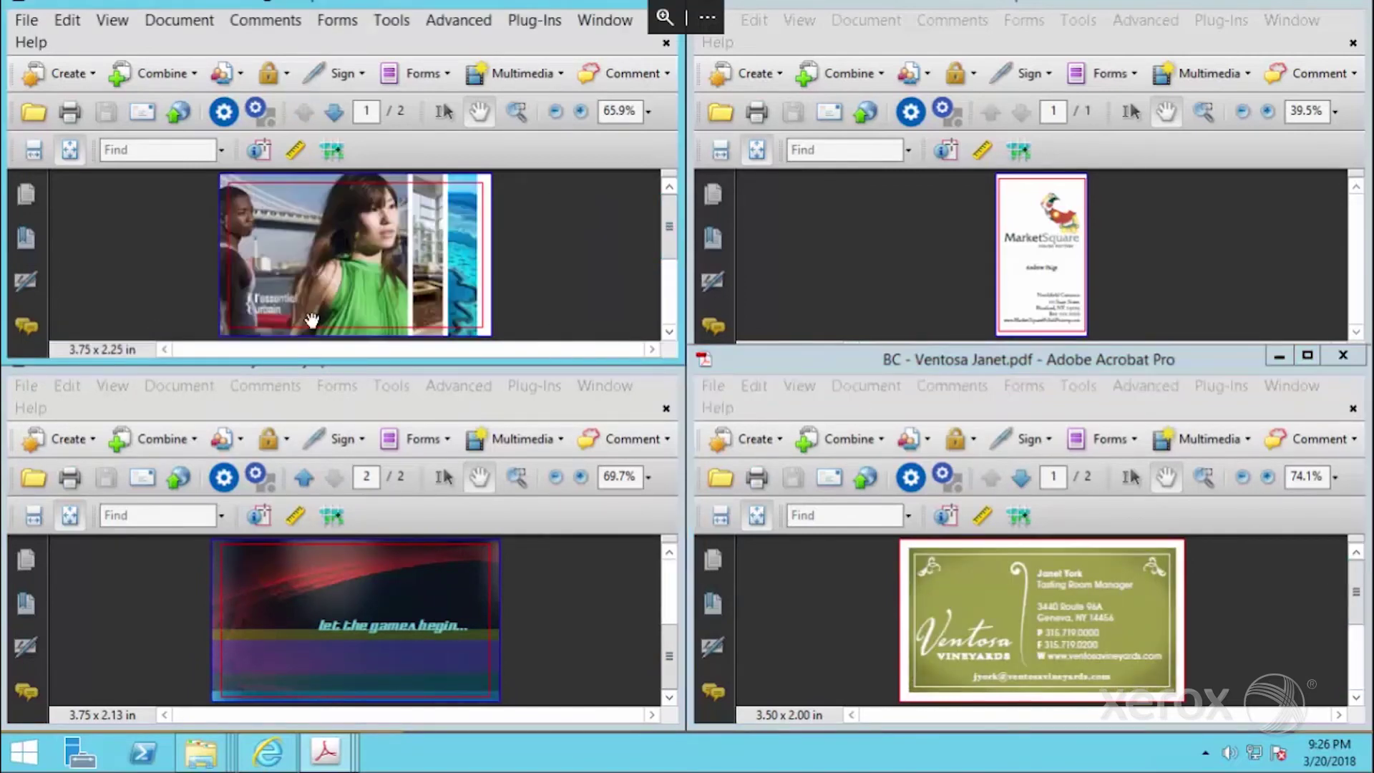
drag(671, 664, 678, 548)
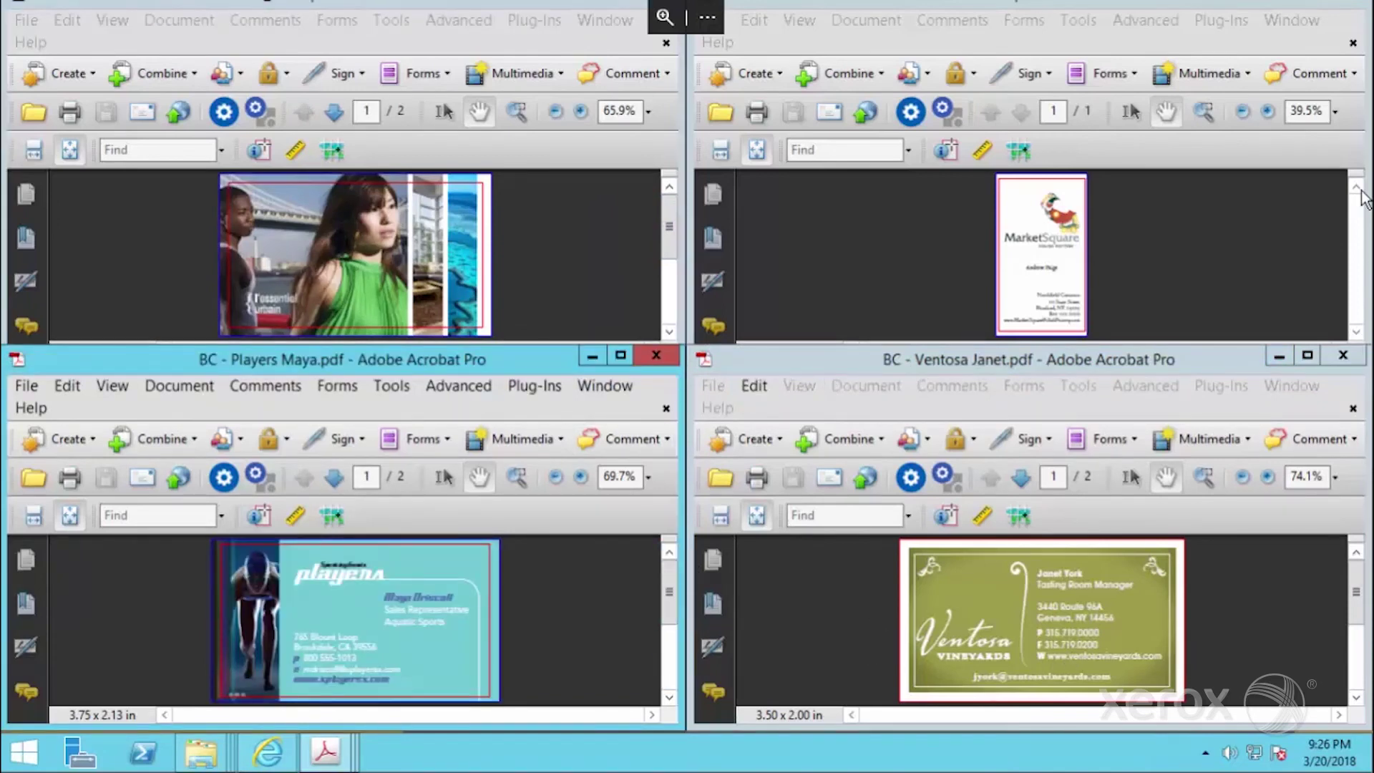
click(780, 252)
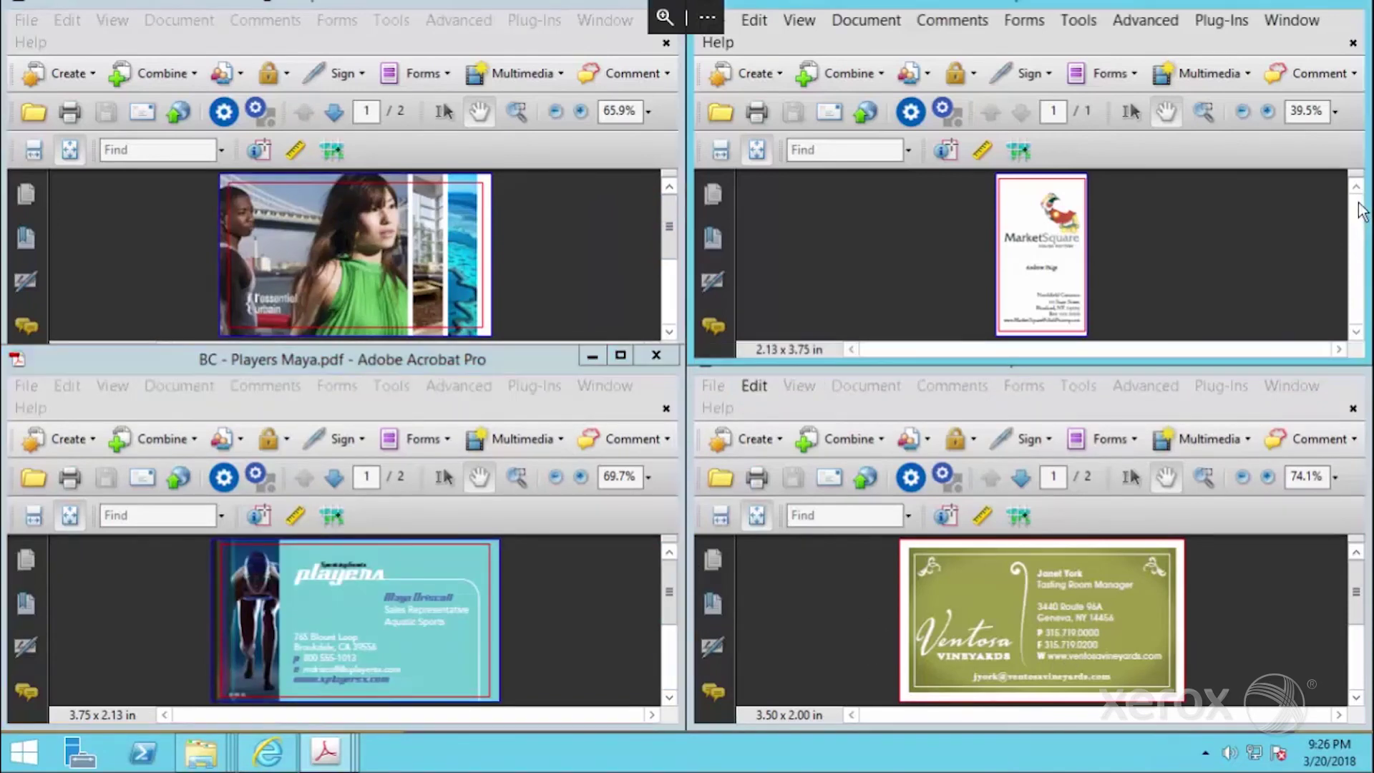
click(156, 308)
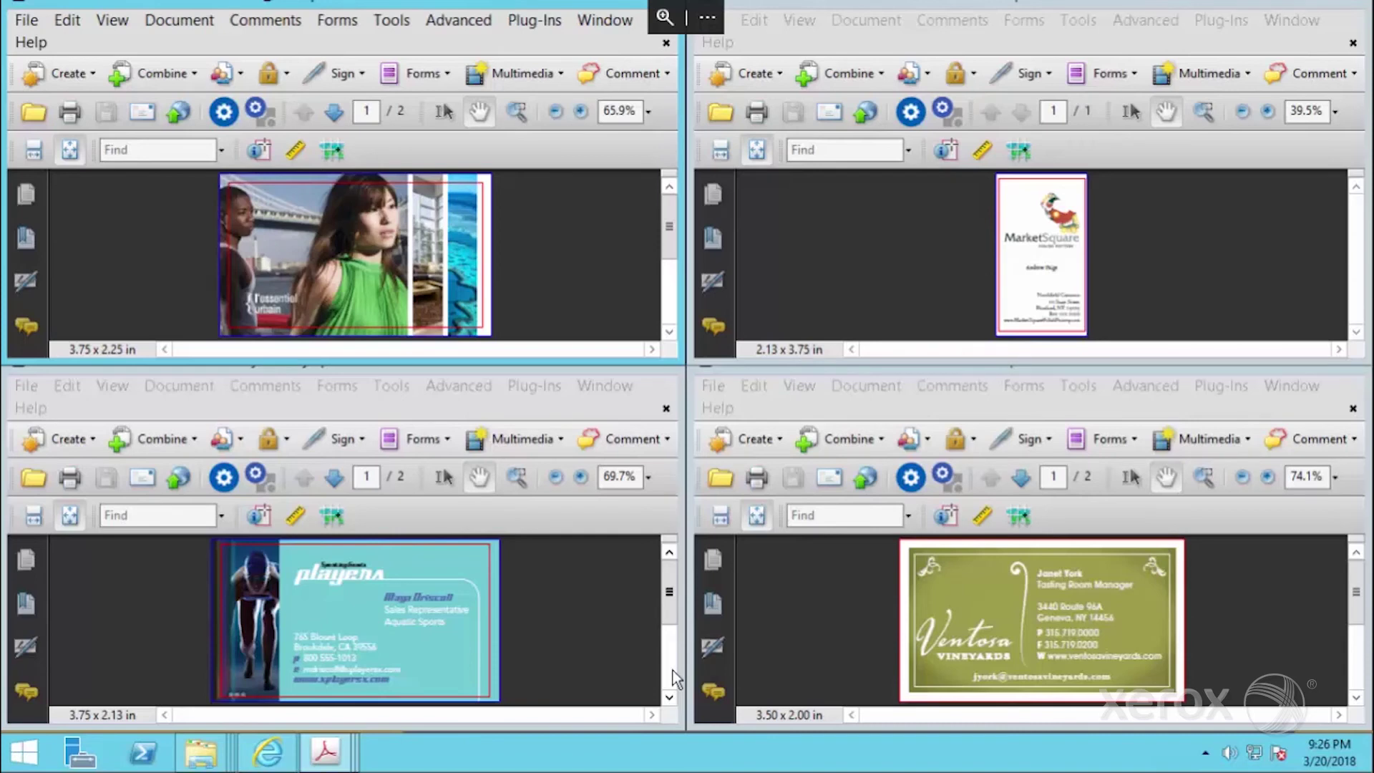
Close all the open Acrobat windows from the taskbar
click(325, 752)
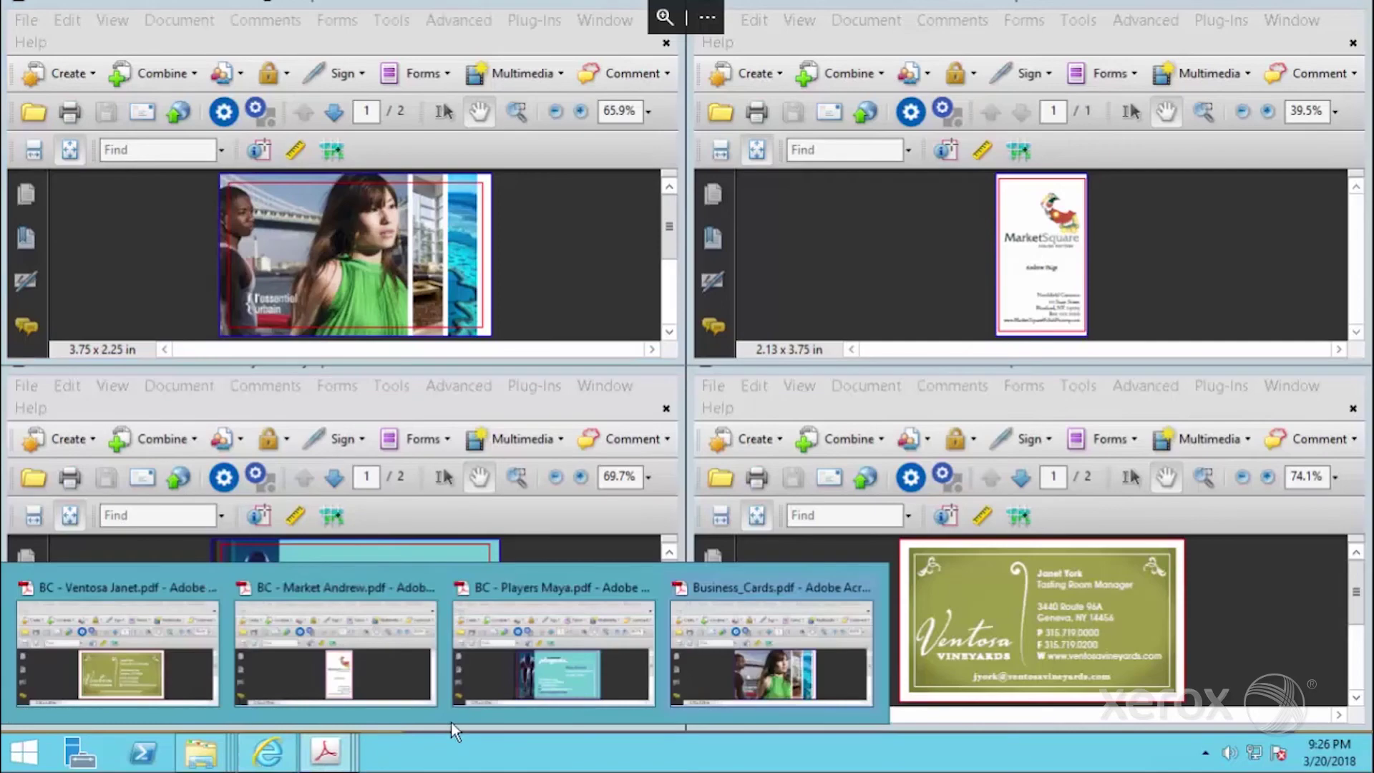
right_click(326, 752)
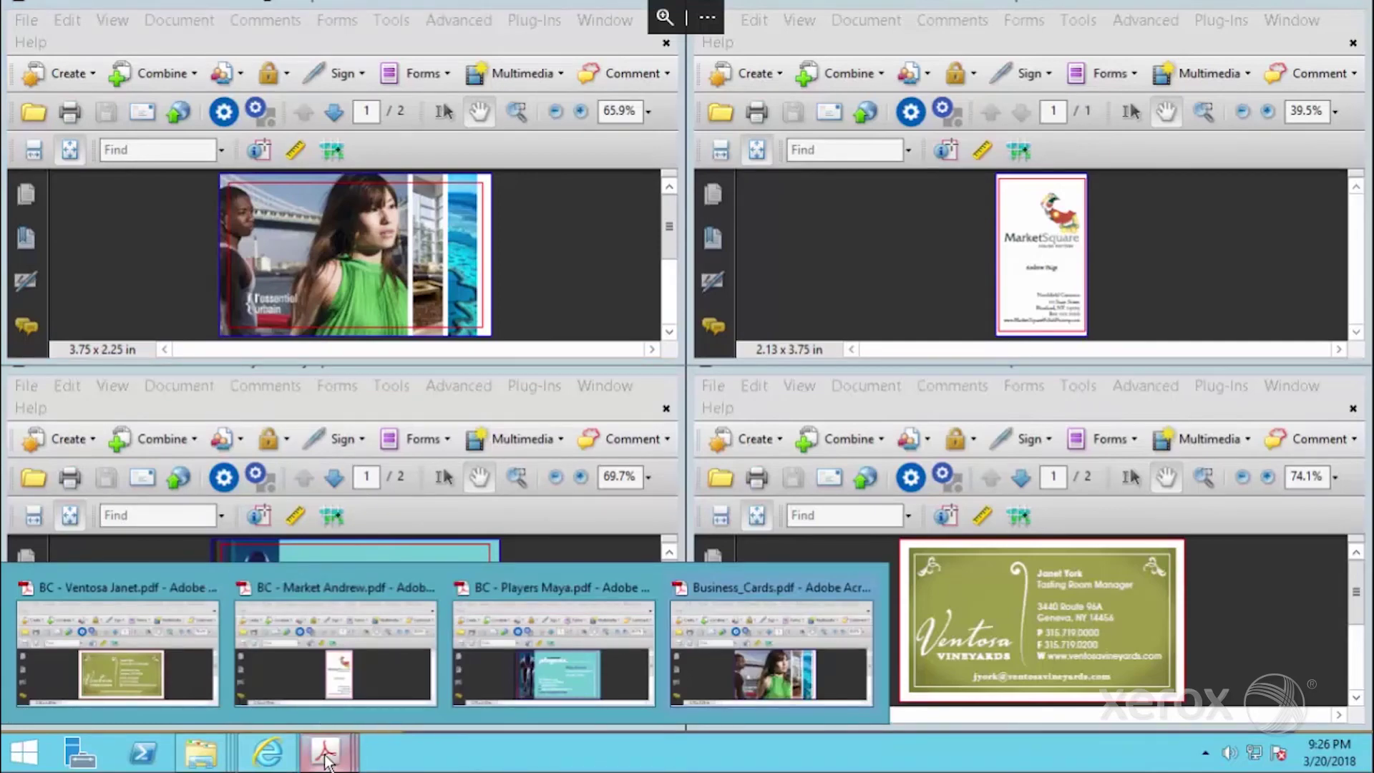
click(303, 705)
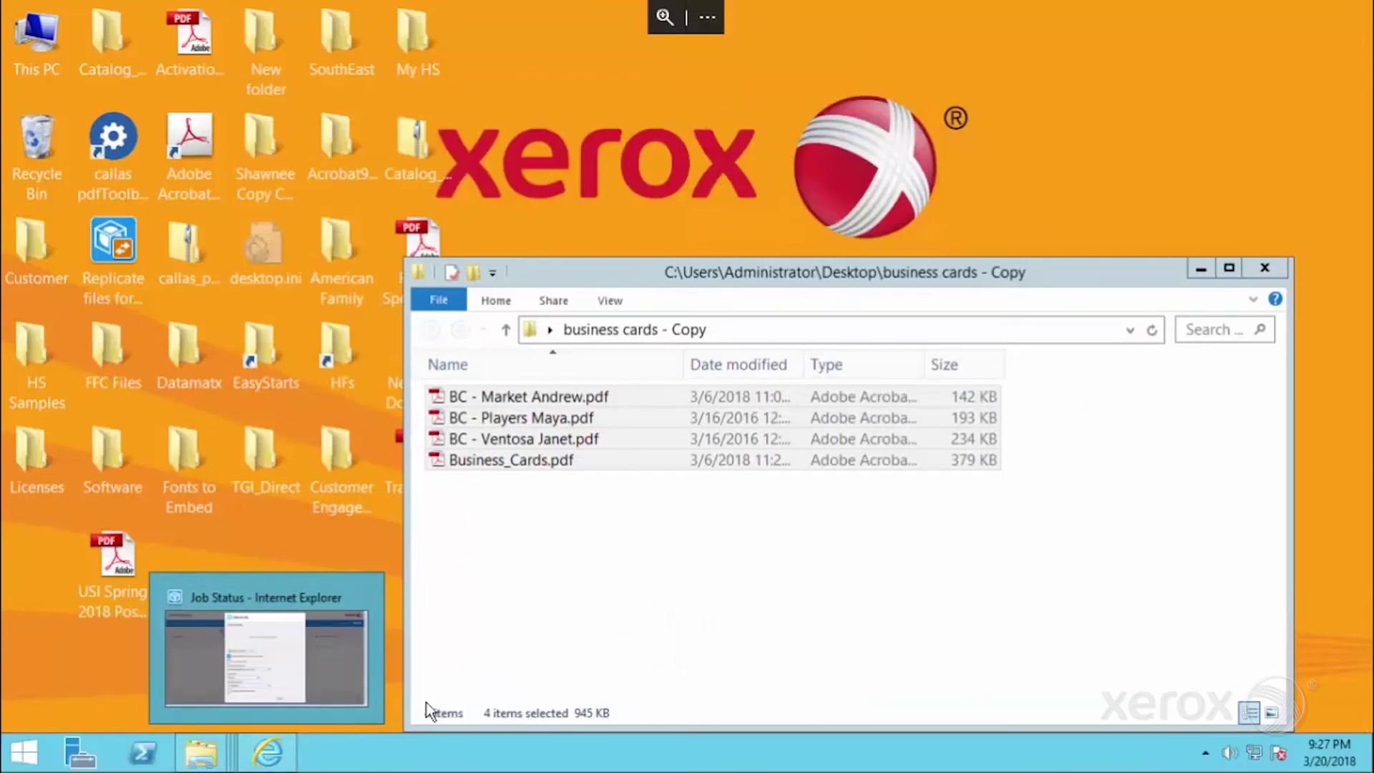
Drag the four selected PDFs into Job Documents and submit them as one job group
click(272, 755)
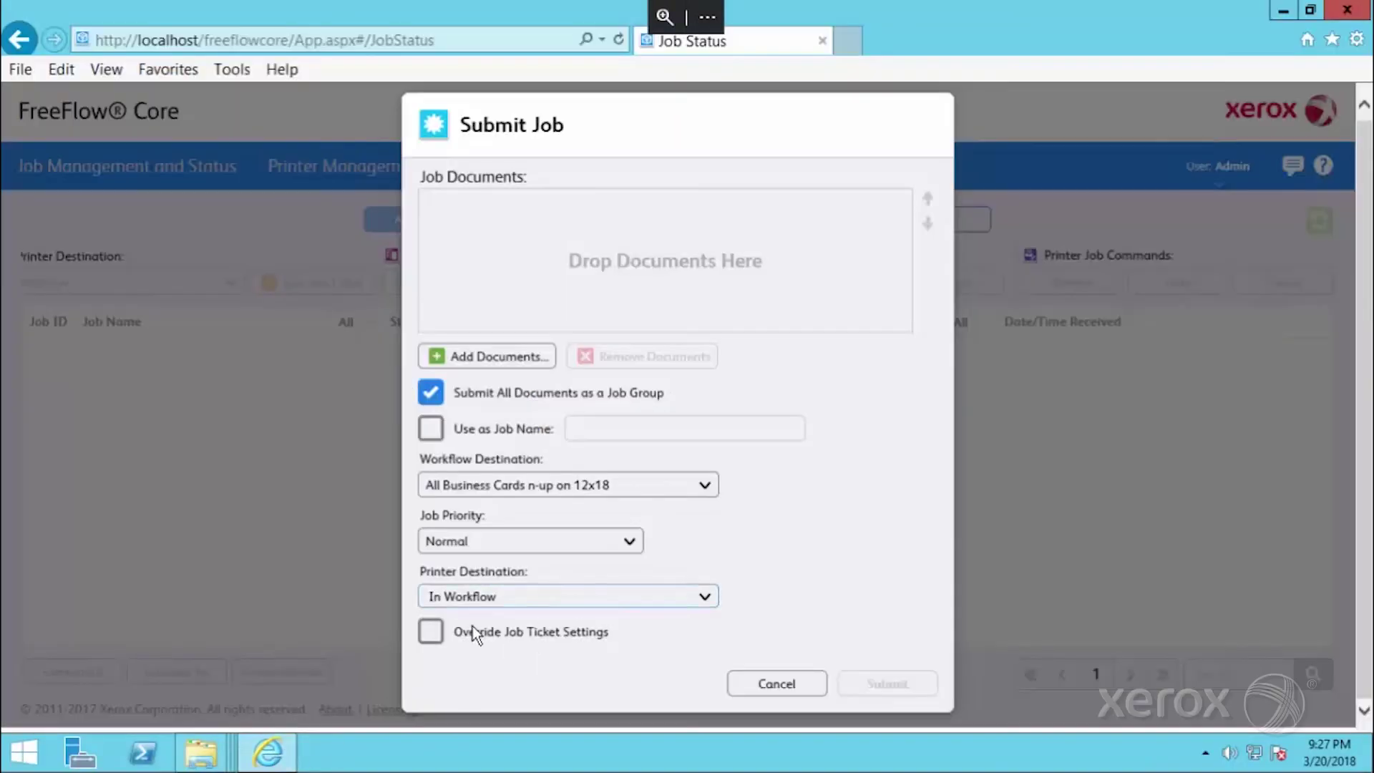
mouse_move(232, 749)
click(602, 644)
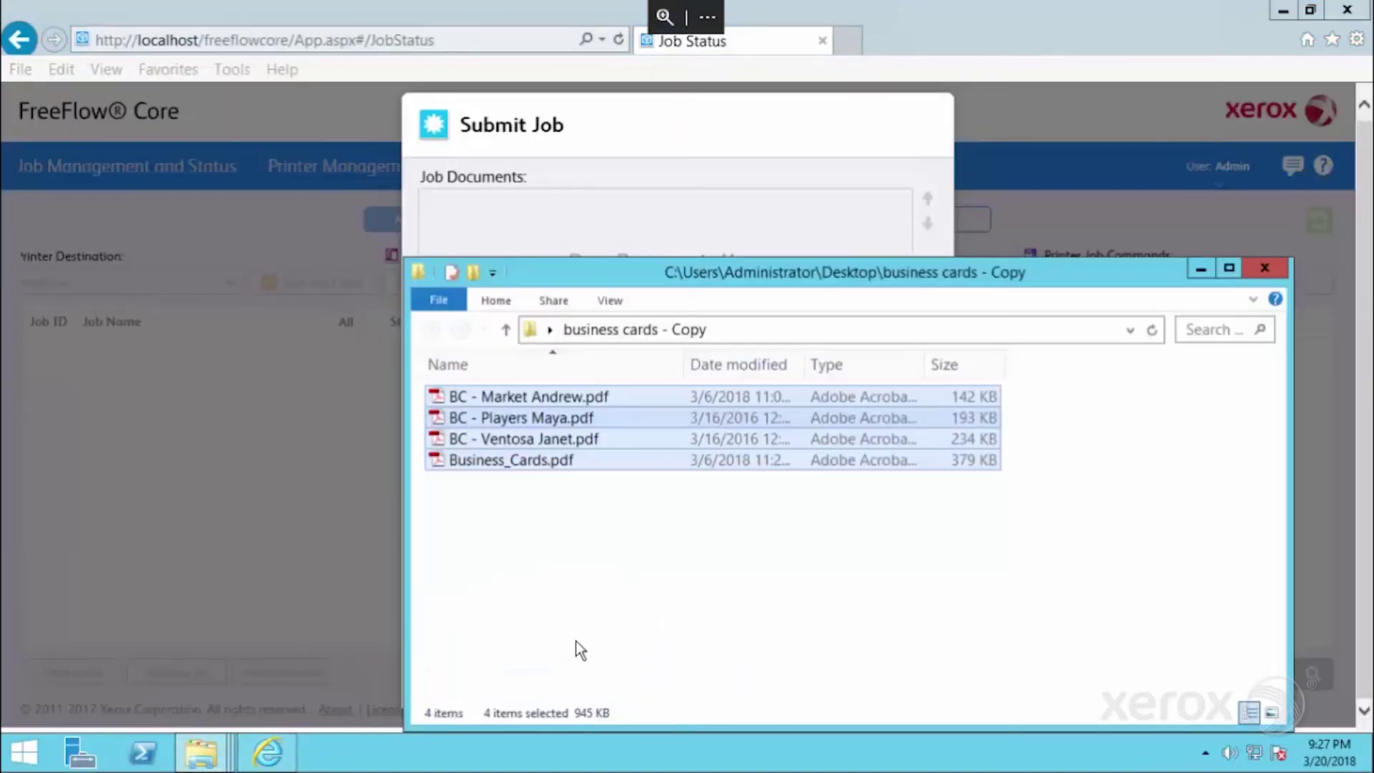
drag(627, 409, 592, 229)
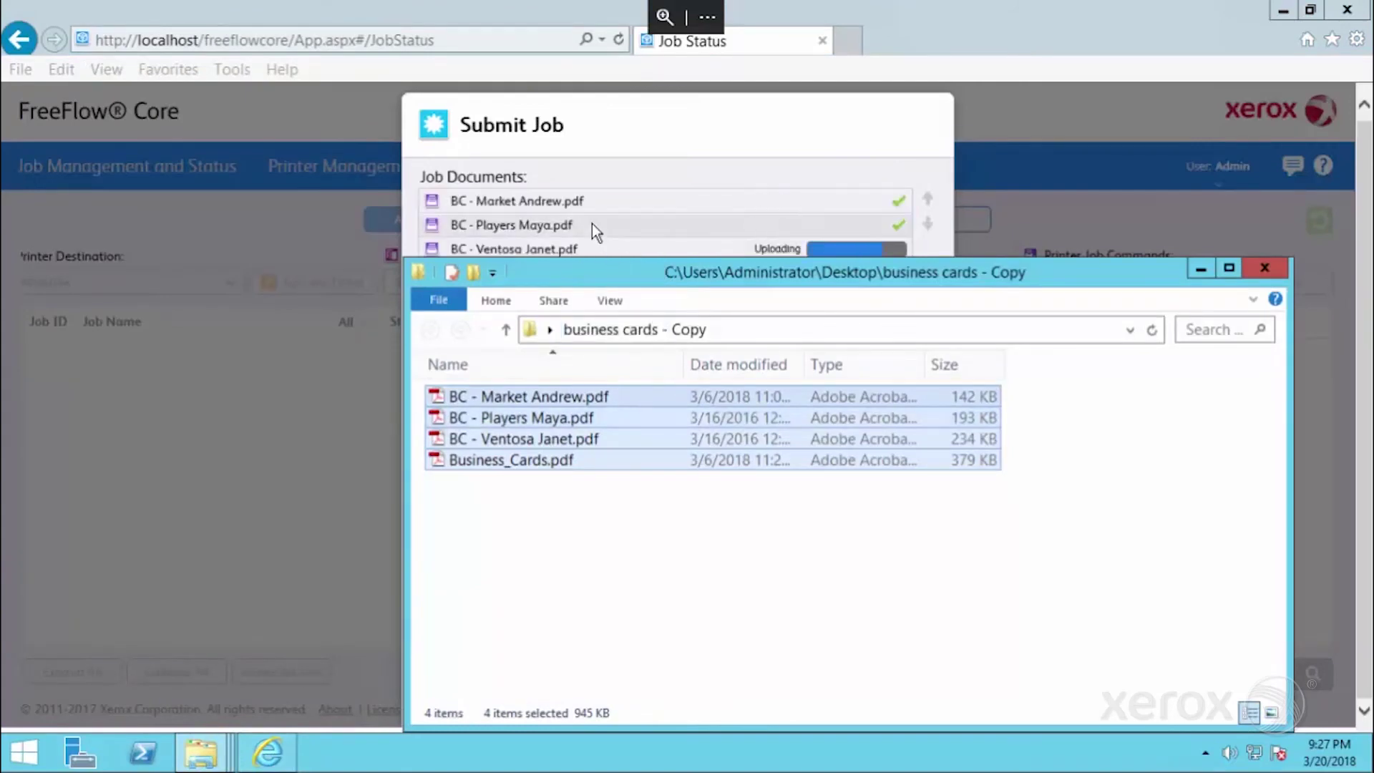
click(1264, 268)
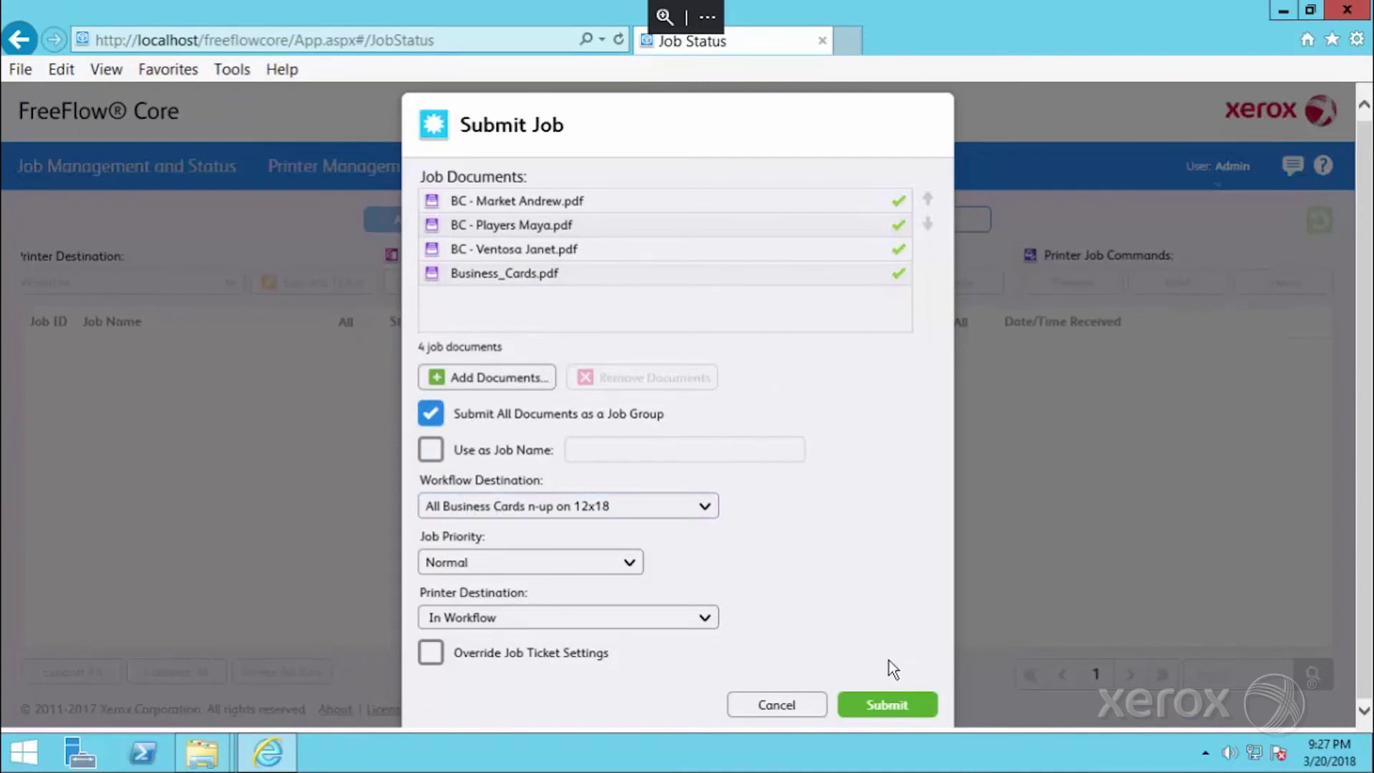
click(886, 706)
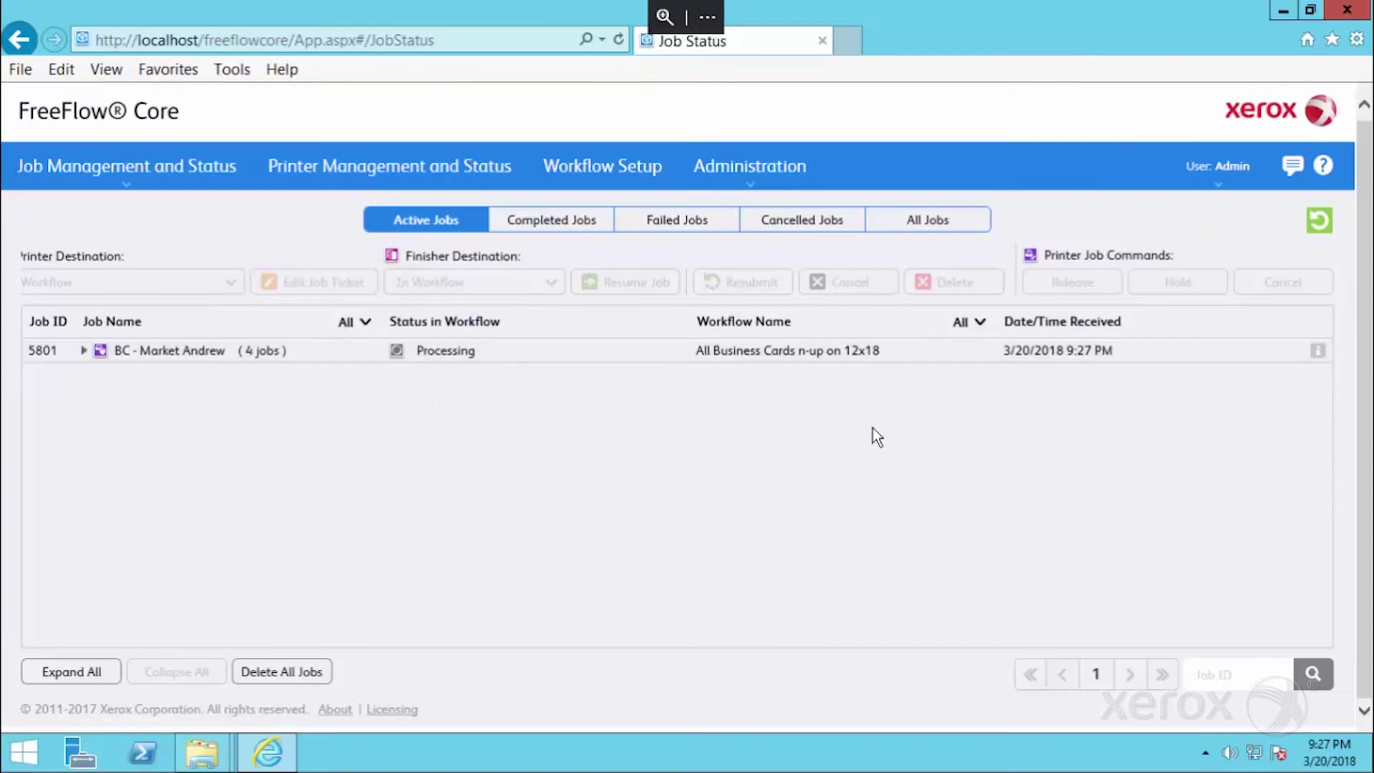
Refresh, open Completed Jobs, expand job 5801 and show sub-job 5801-1's properties and Document link
click(1321, 227)
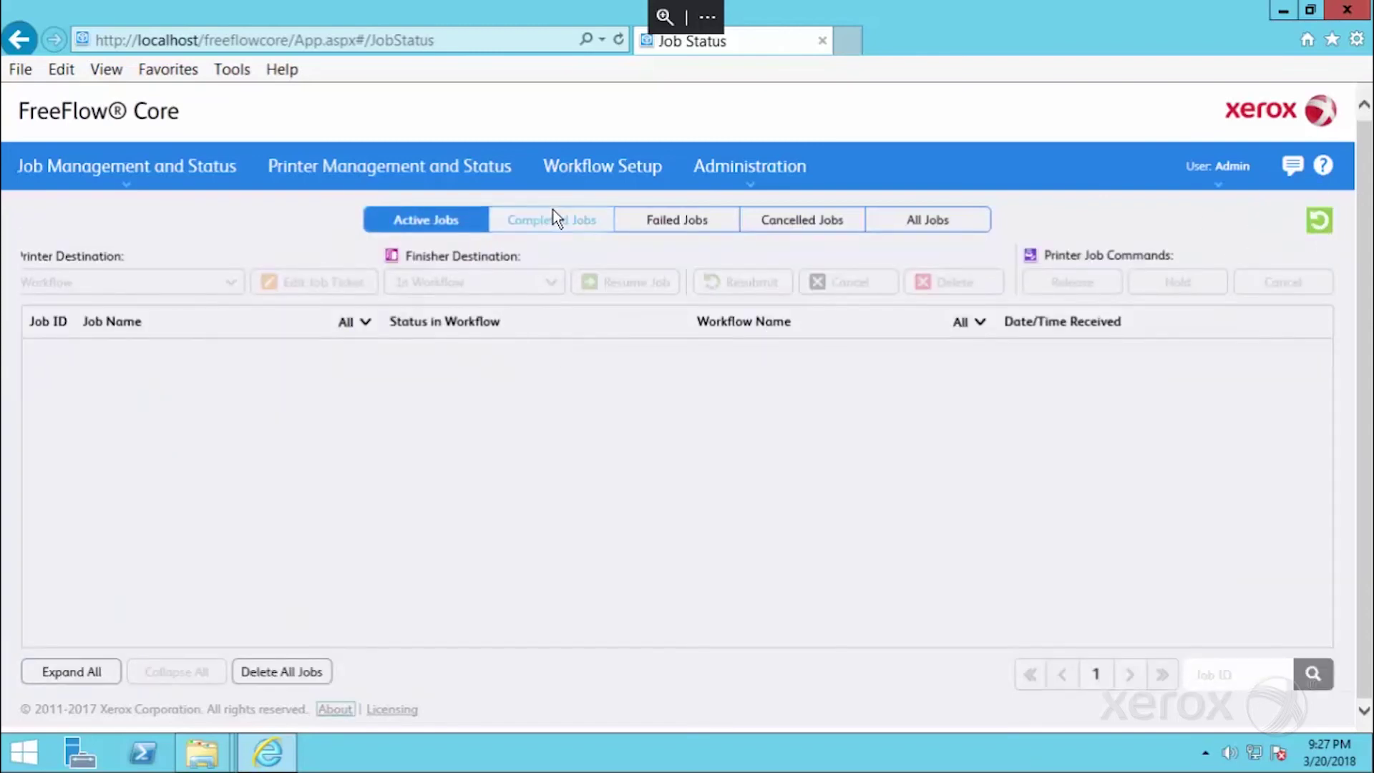
click(553, 216)
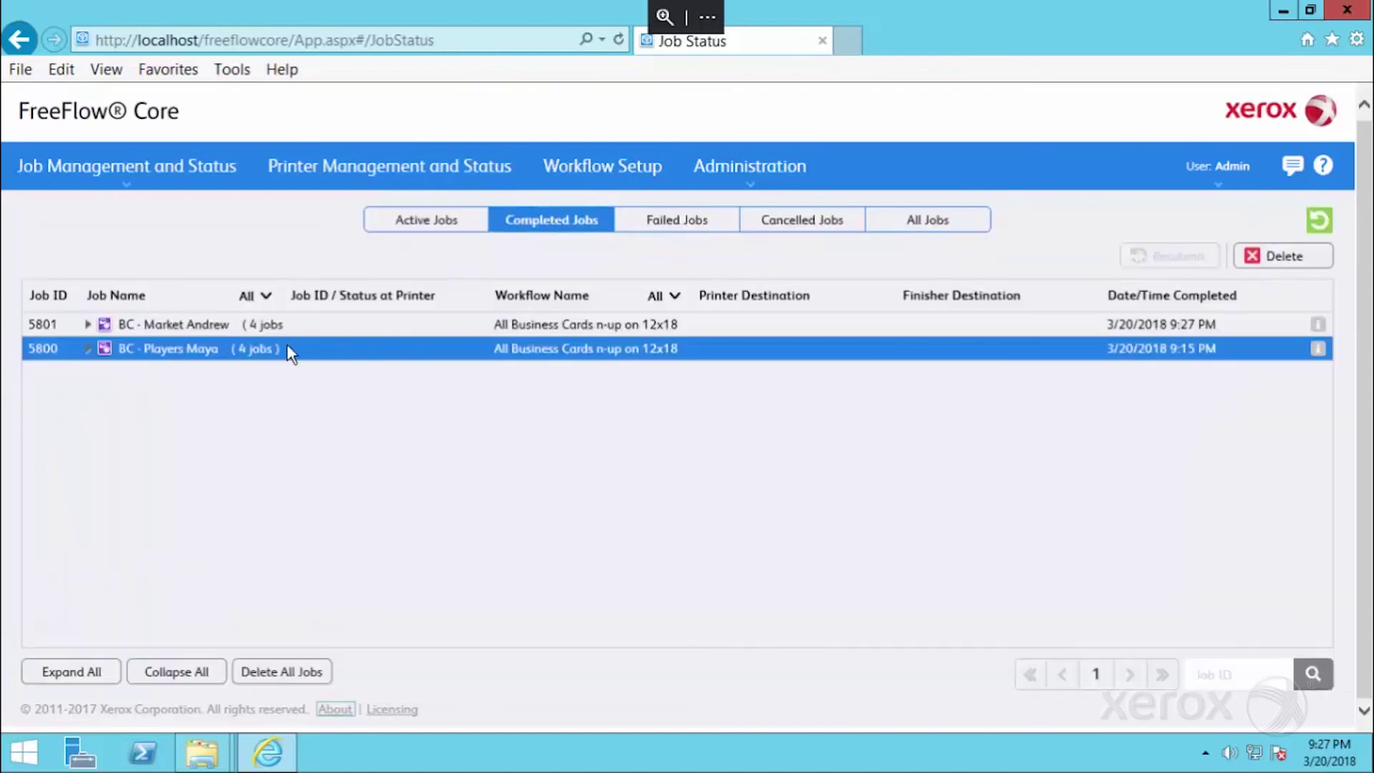
click(87, 324)
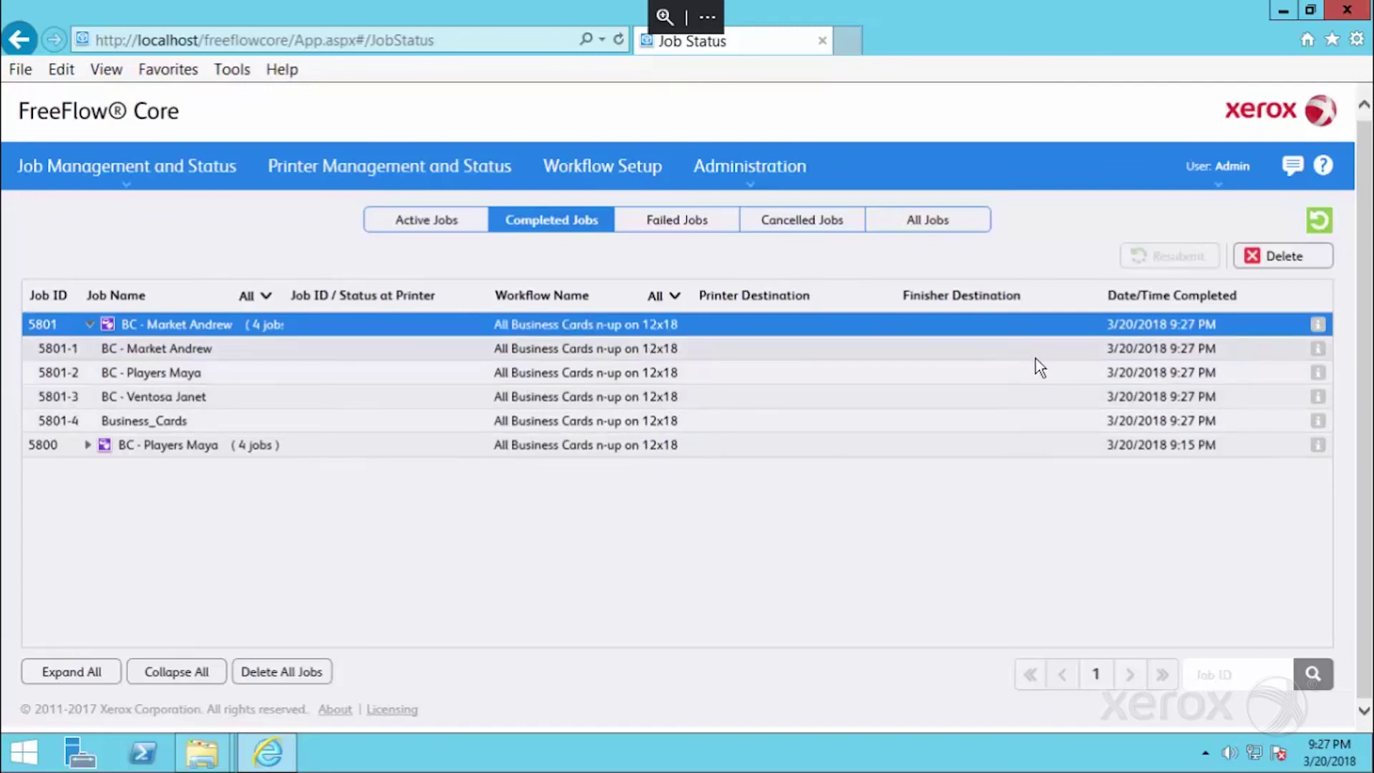
click(1318, 327)
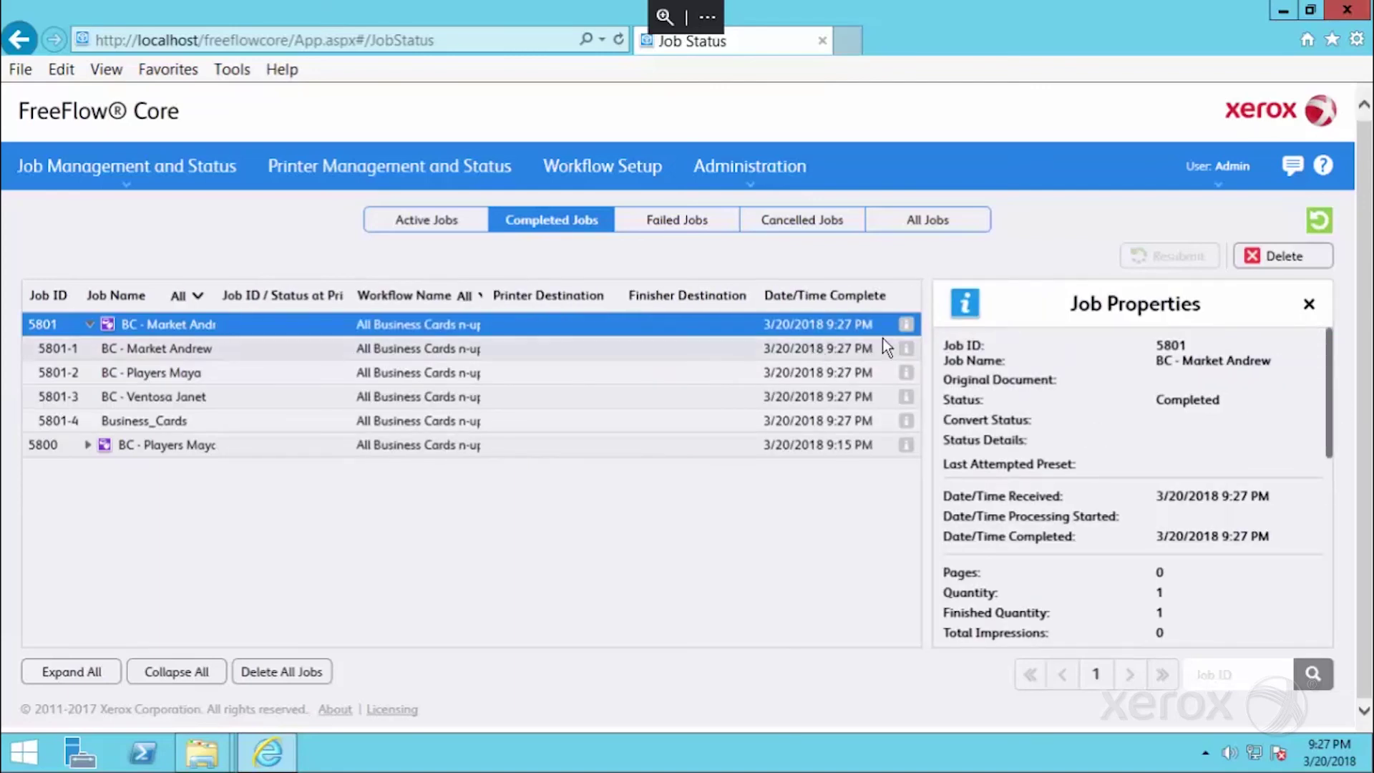
click(904, 350)
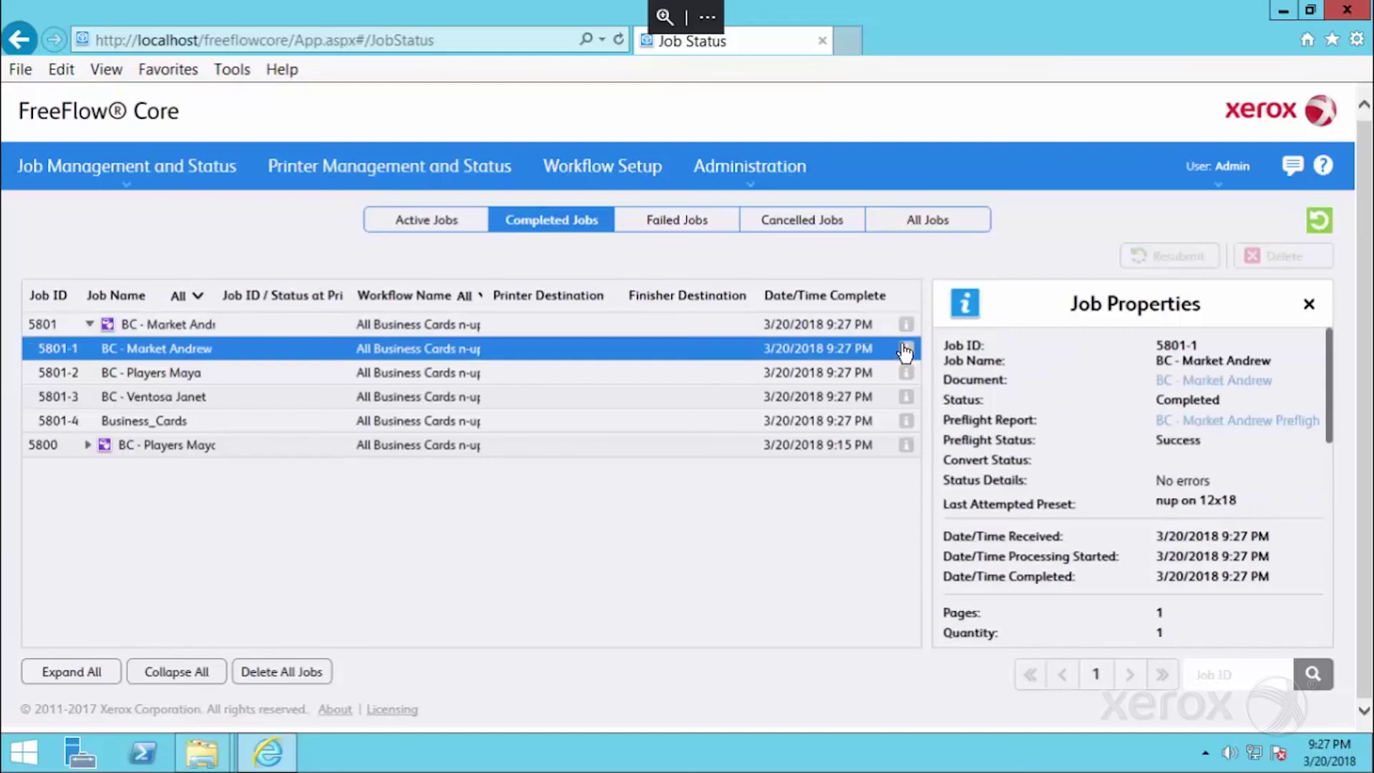
click(1174, 386)
Open sub-job 5801-1's processed PDF in Acrobat, maximize it to review, then close it
click(931, 707)
drag(954, 360, 771, 246)
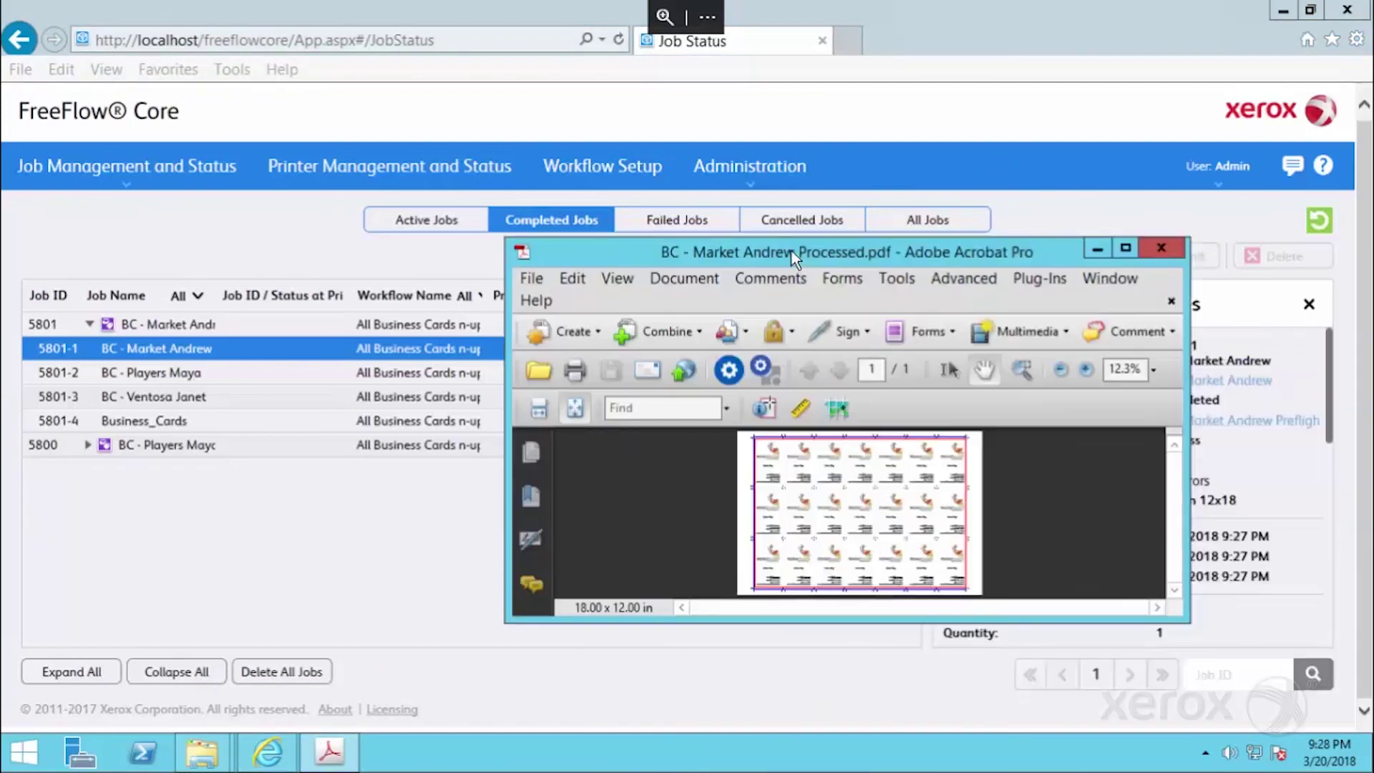
click(1129, 257)
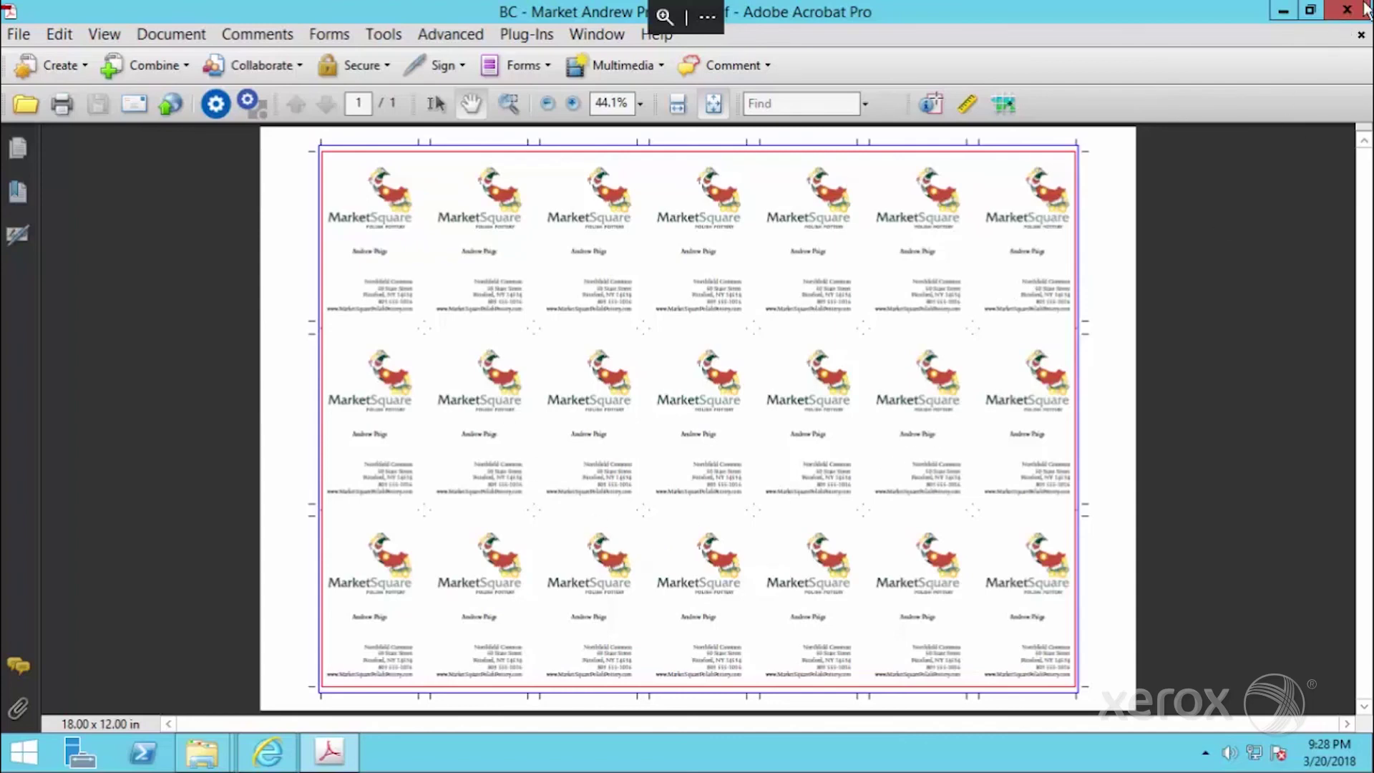
click(1358, 23)
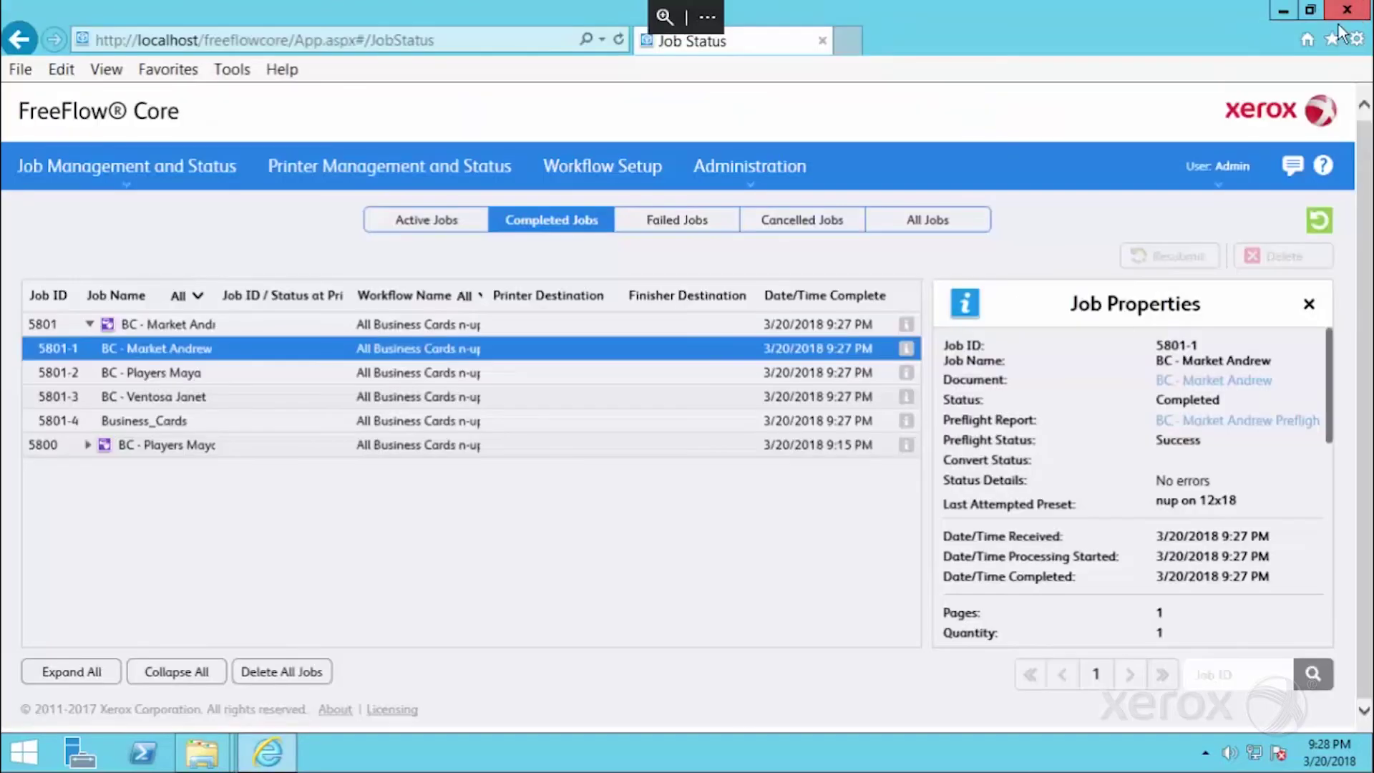
Open sub-job 5801-2's processed PDF, check both card pages, then close it
click(906, 375)
click(1226, 380)
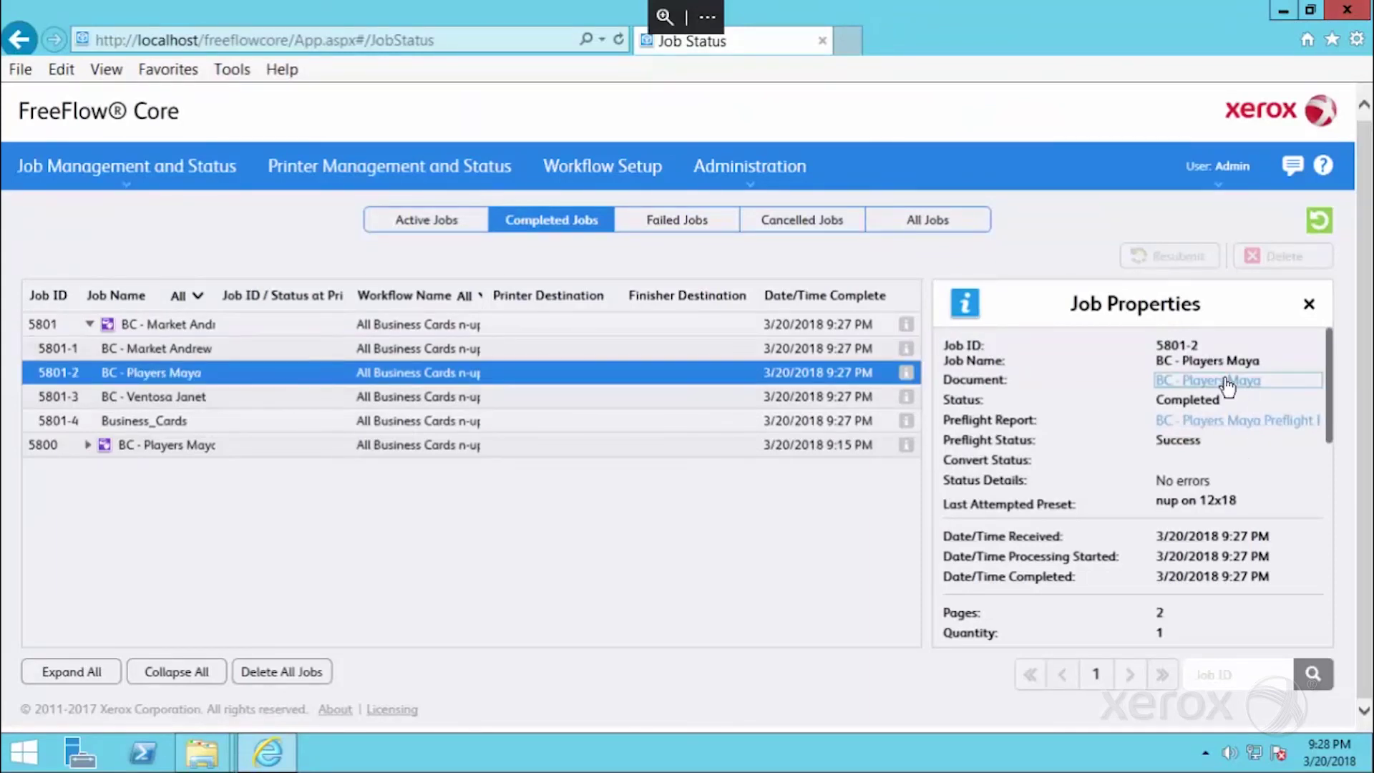
click(953, 710)
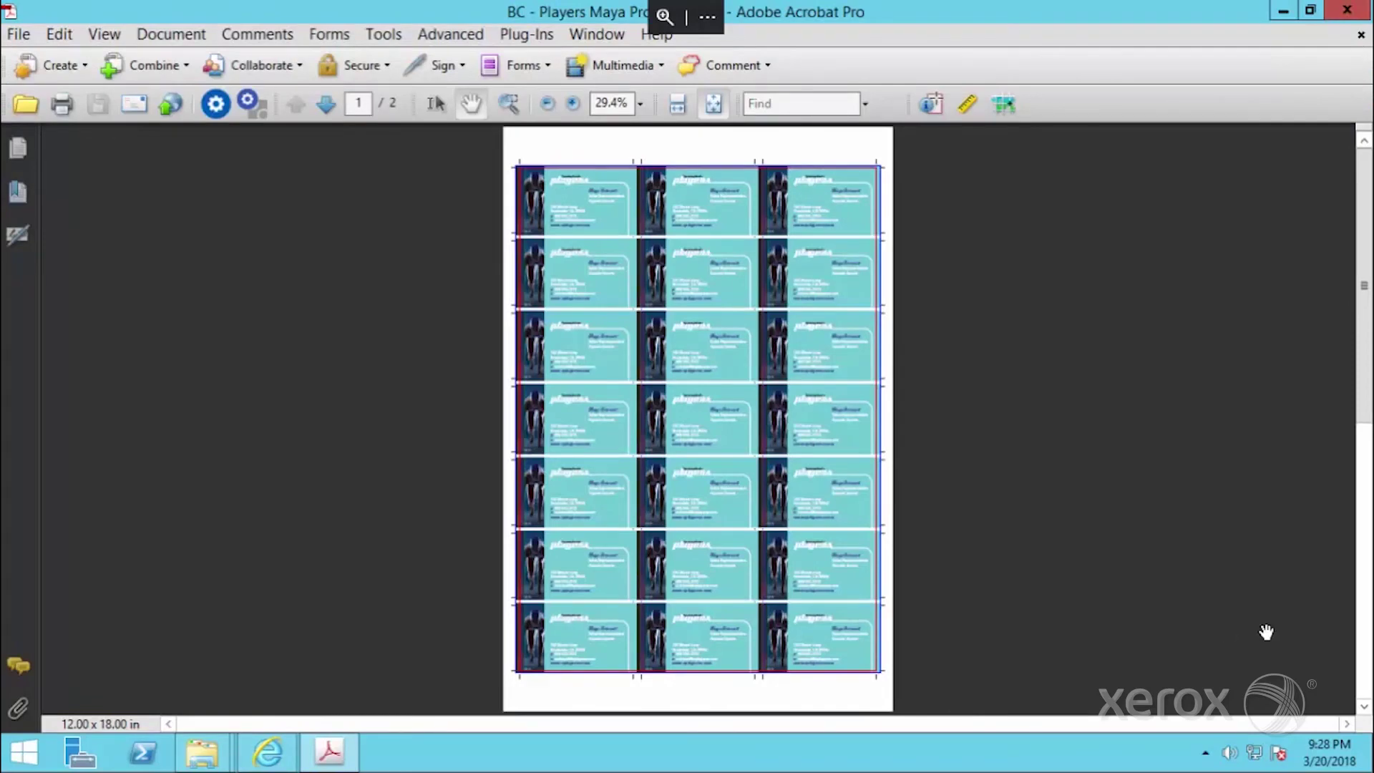
click(1364, 639)
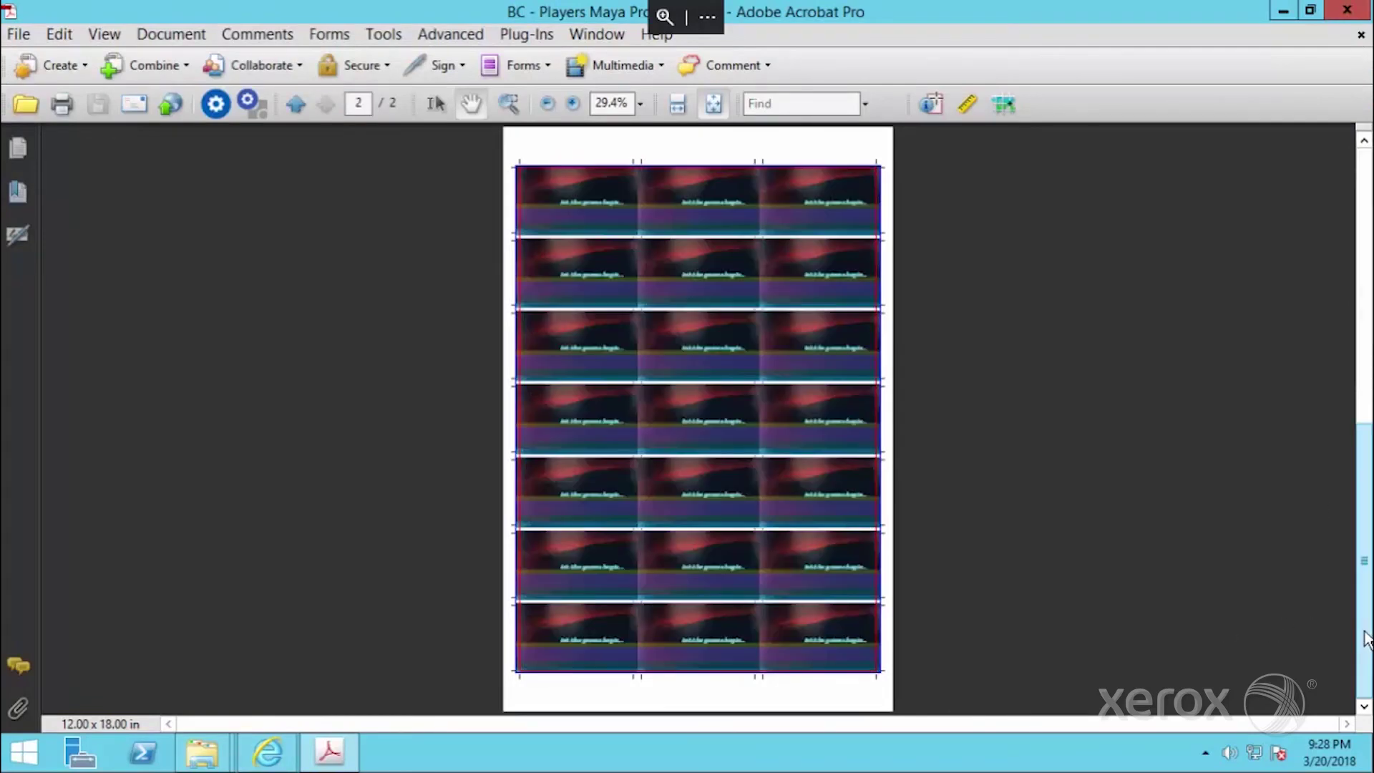
click(1364, 279)
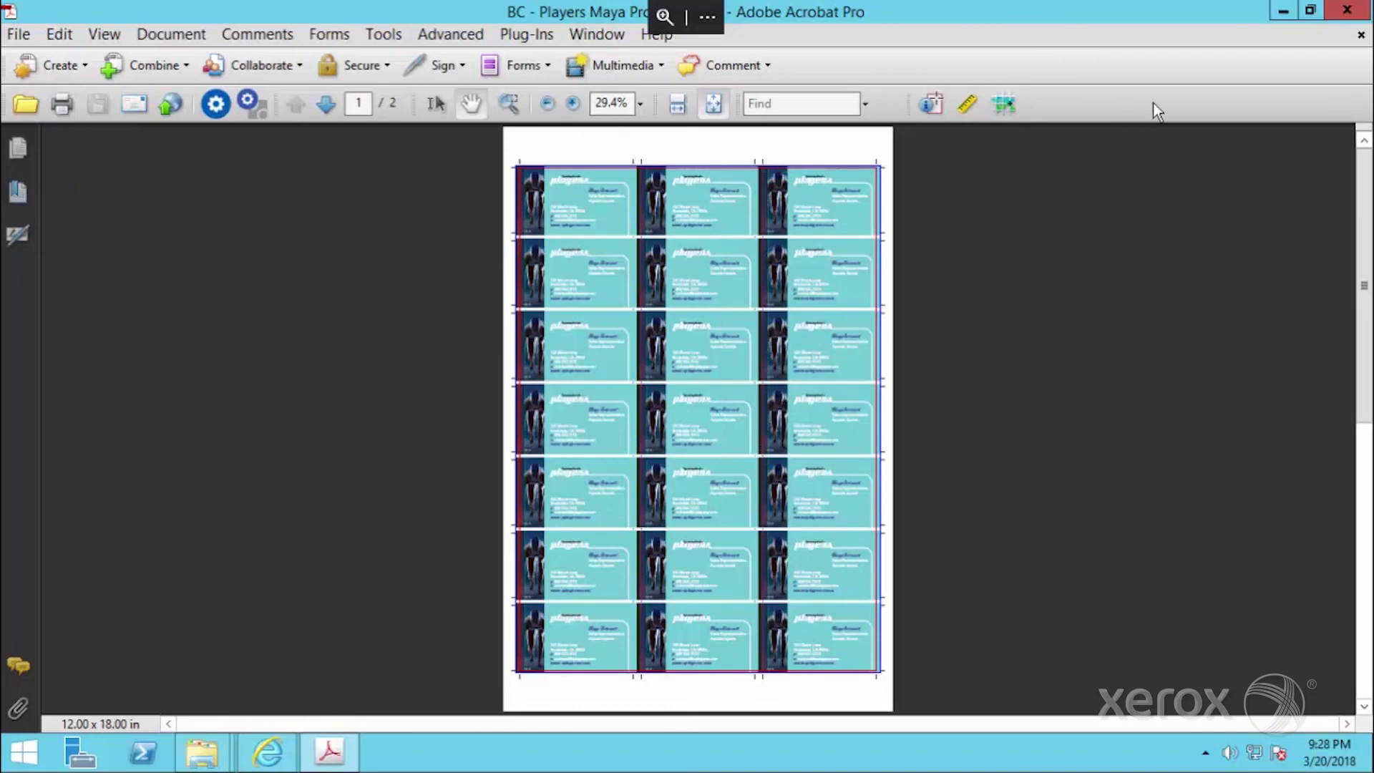
click(1348, 11)
Open sub-job 5801-3's processed PDF, check fronts and backs pages, then close it
click(754, 397)
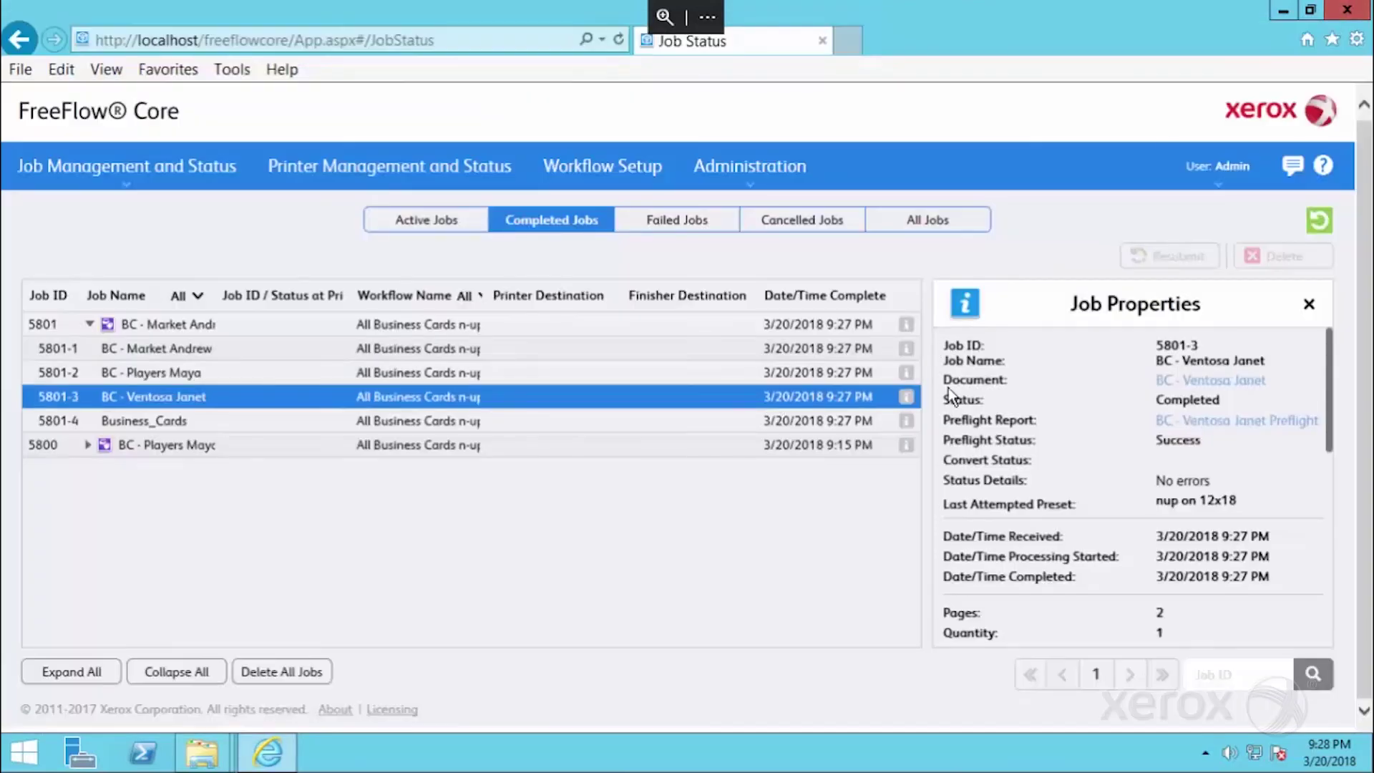
click(1192, 383)
click(941, 712)
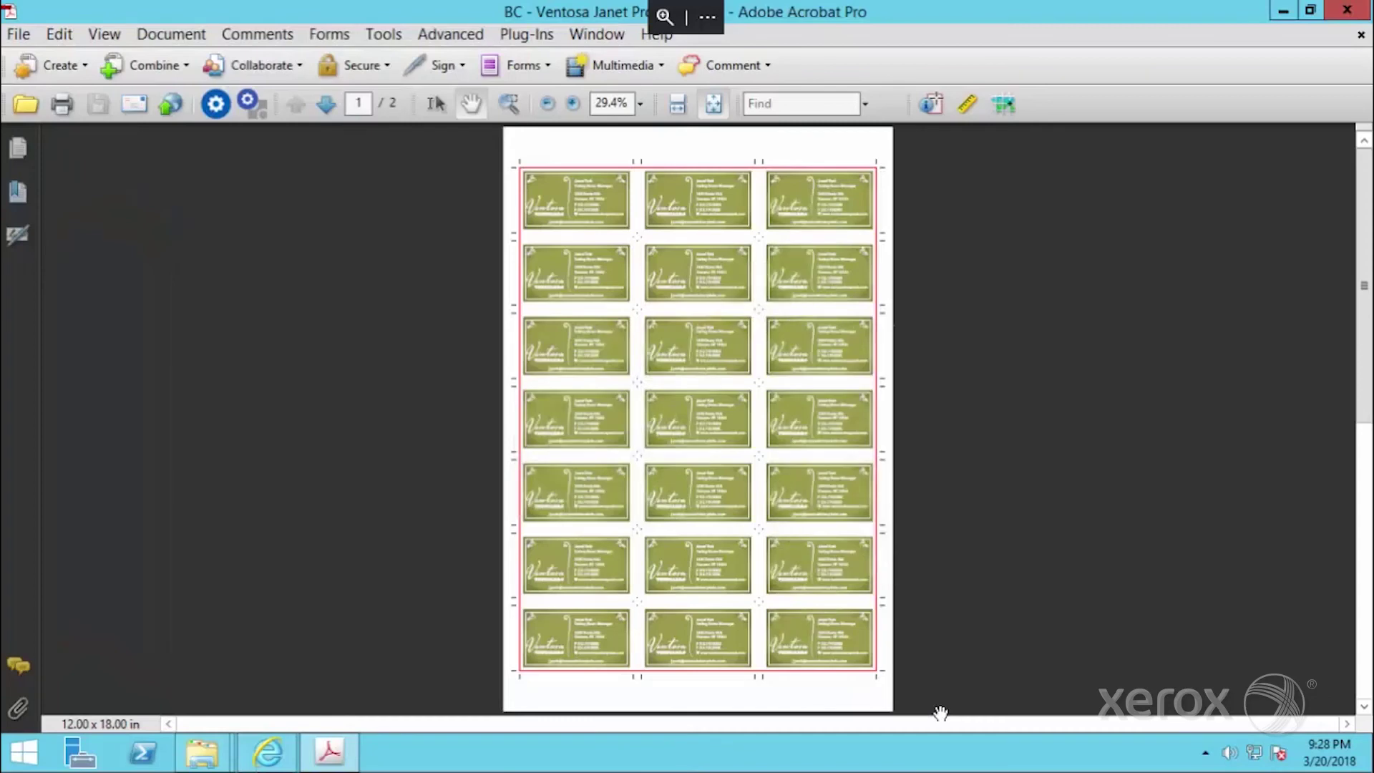
click(1366, 593)
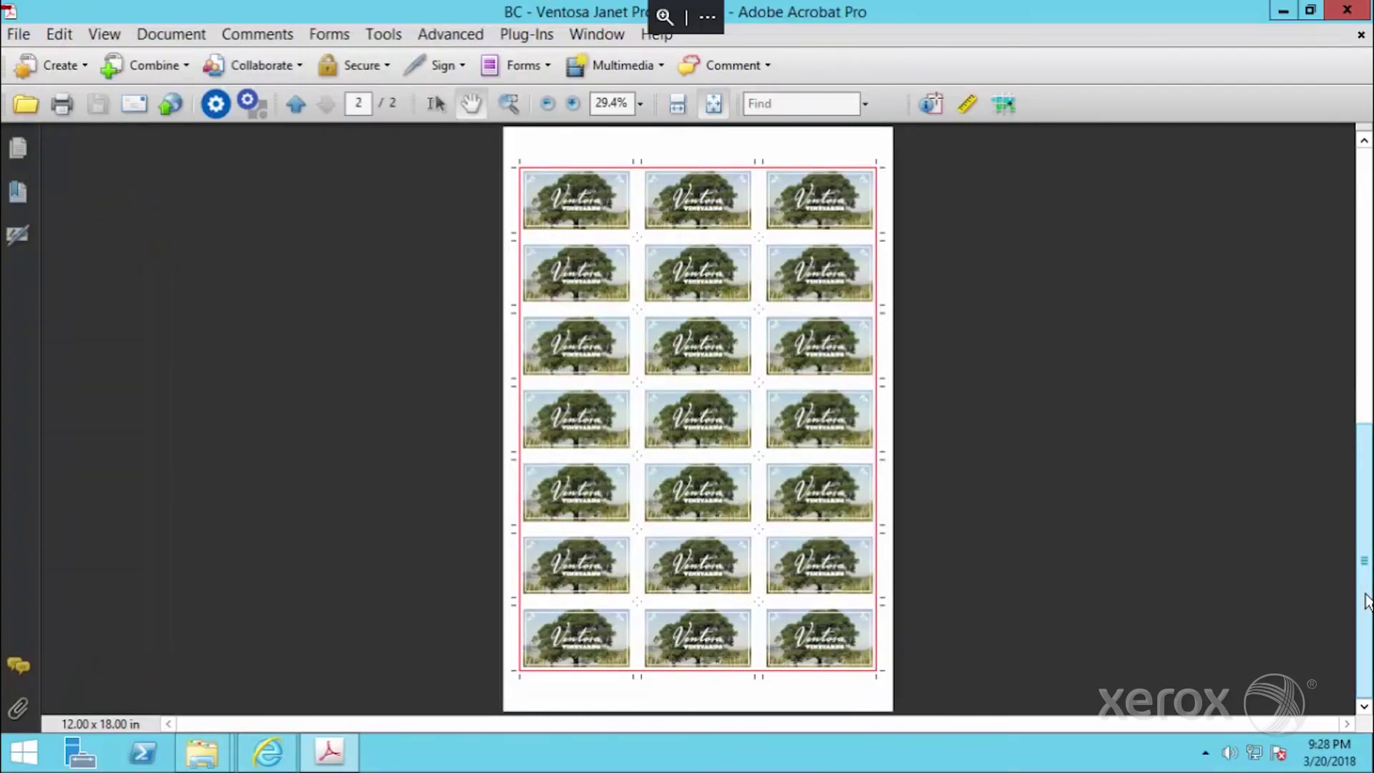
click(1362, 393)
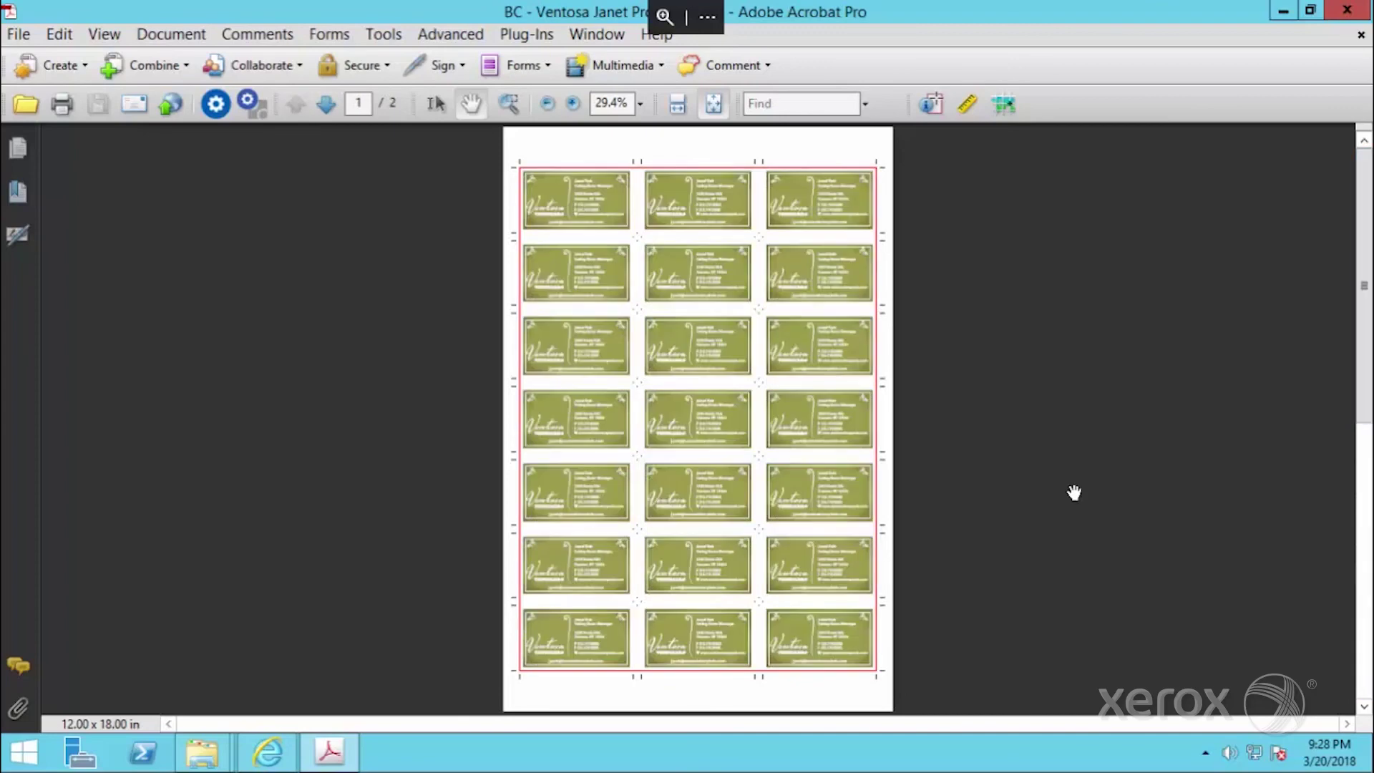
click(1347, 10)
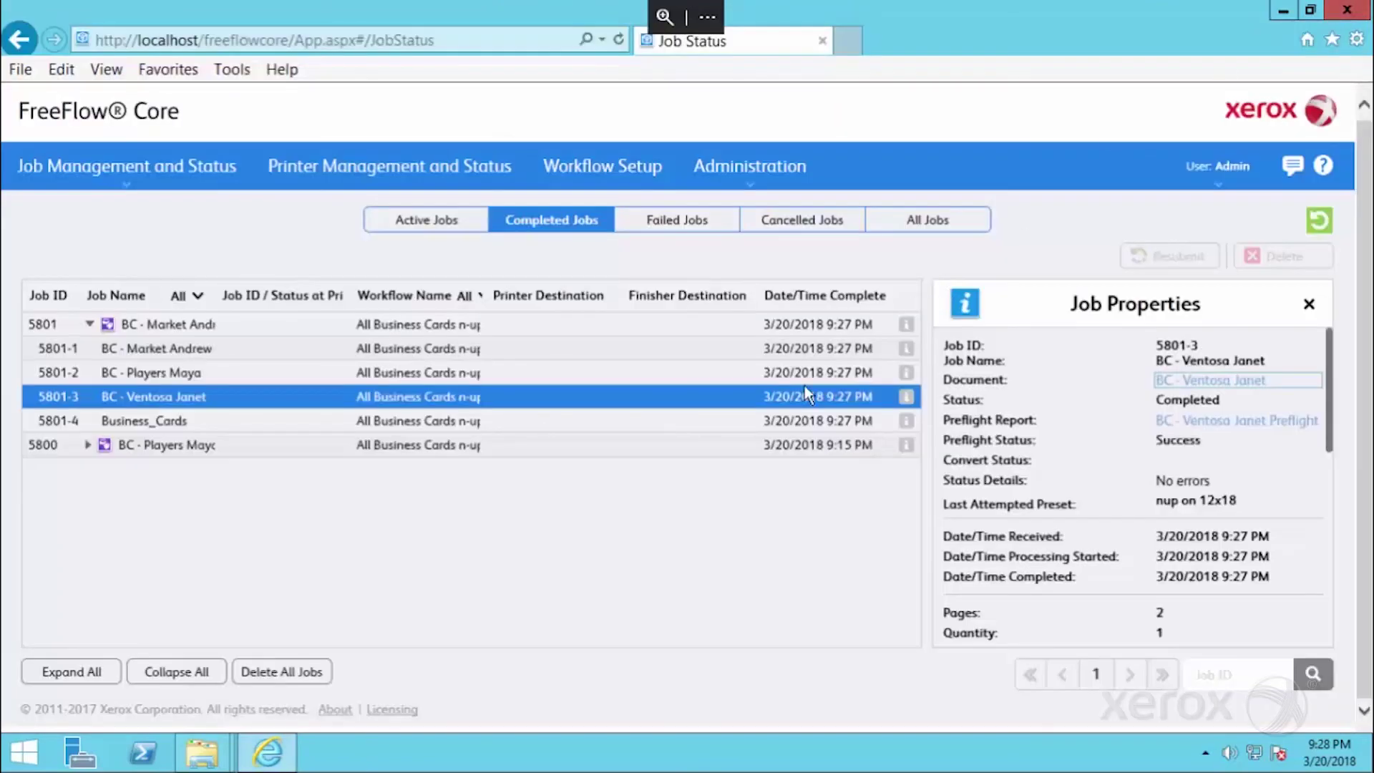
Open the Business_Cards sub-job's processed PDF, check both pages, then close it
click(422, 422)
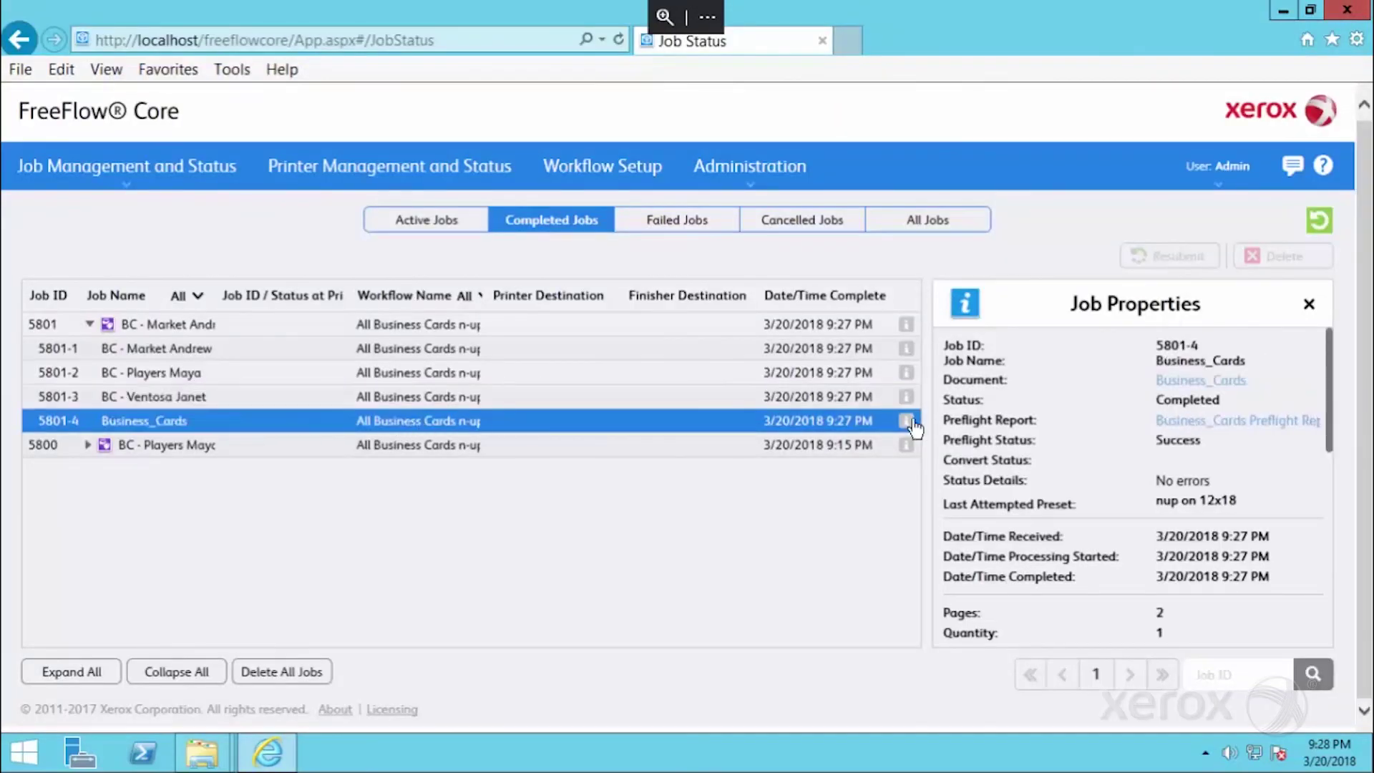
click(1209, 380)
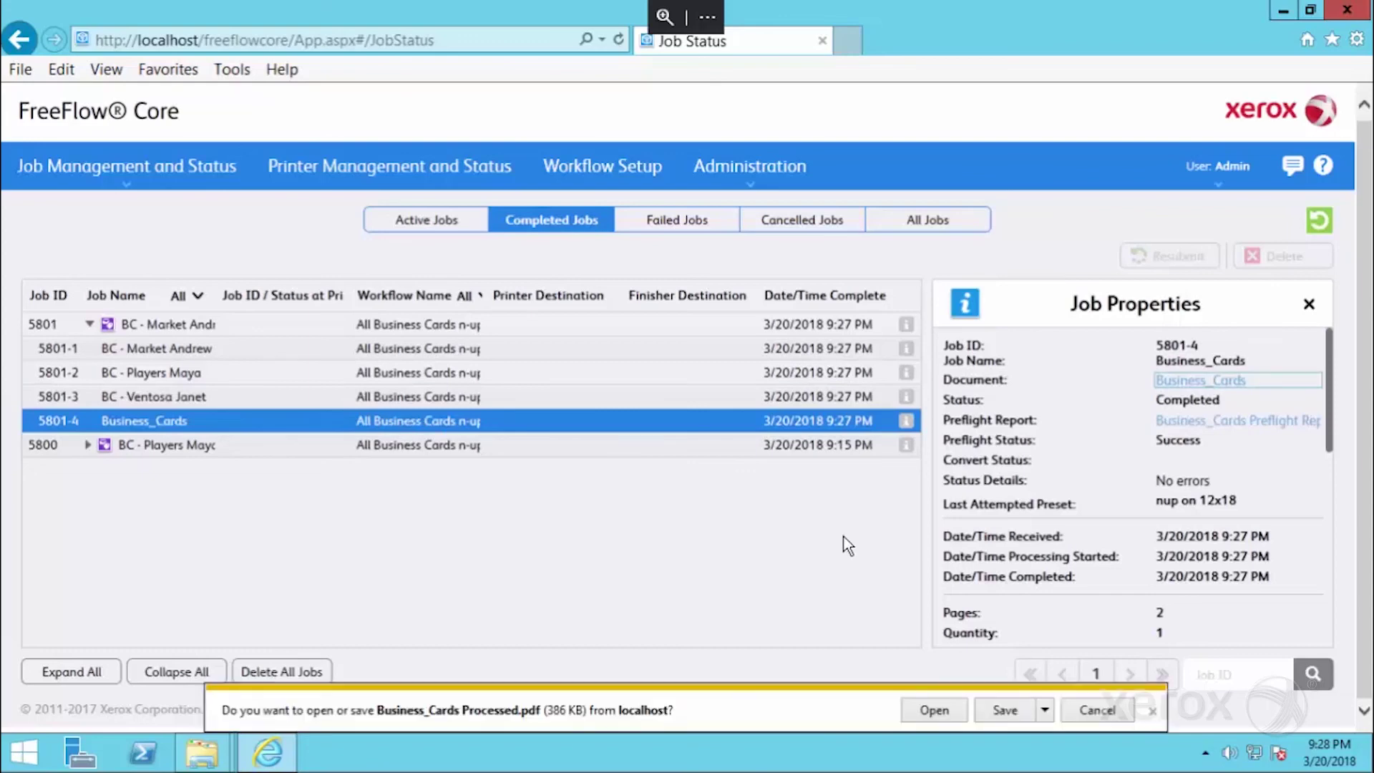
click(934, 709)
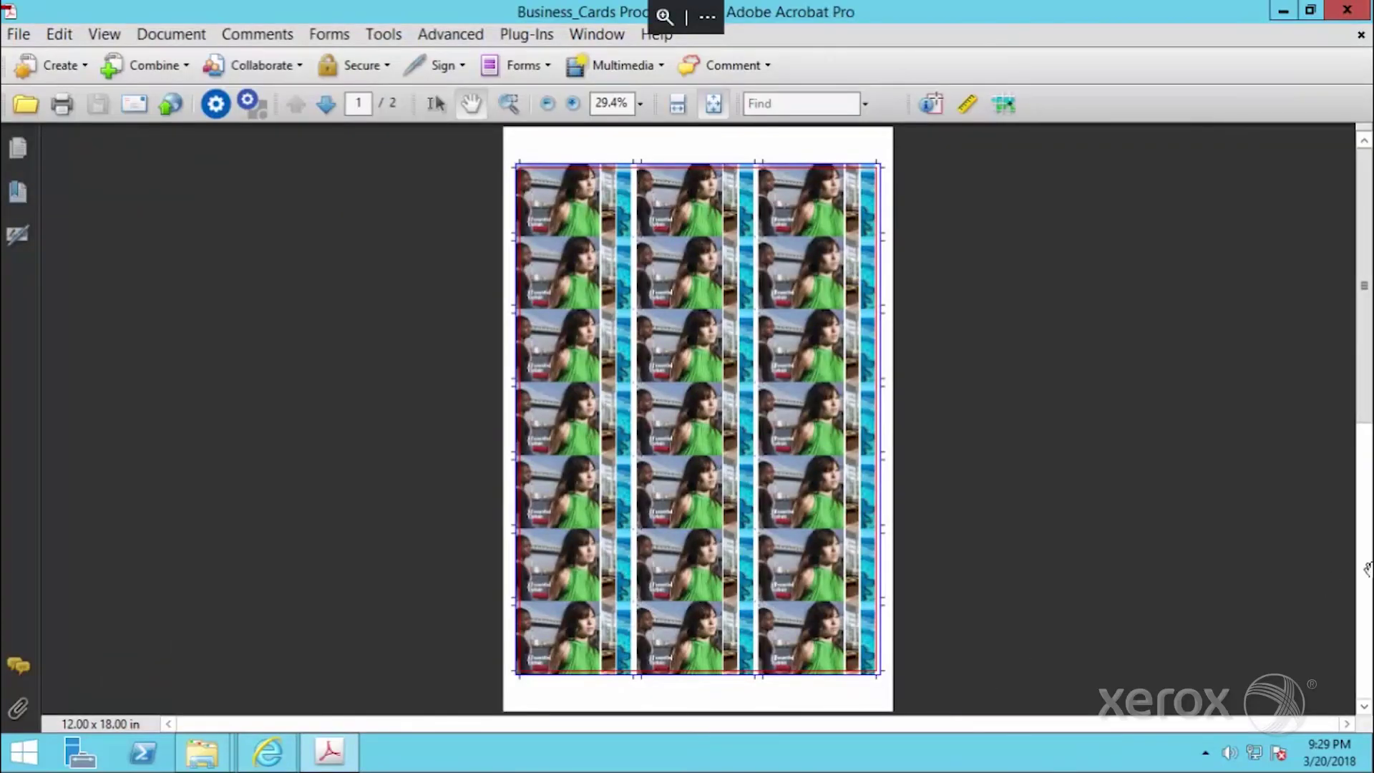
click(1359, 607)
click(1364, 292)
click(1347, 10)
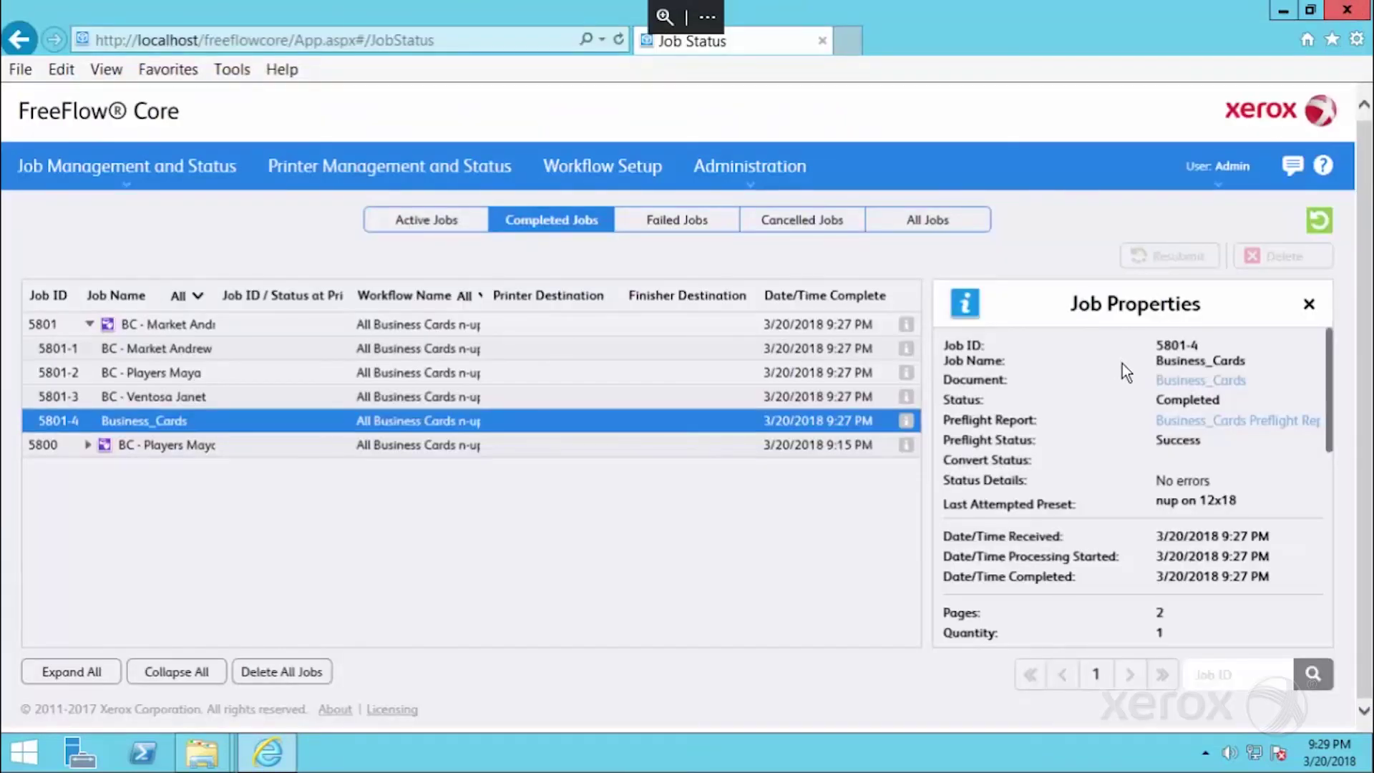